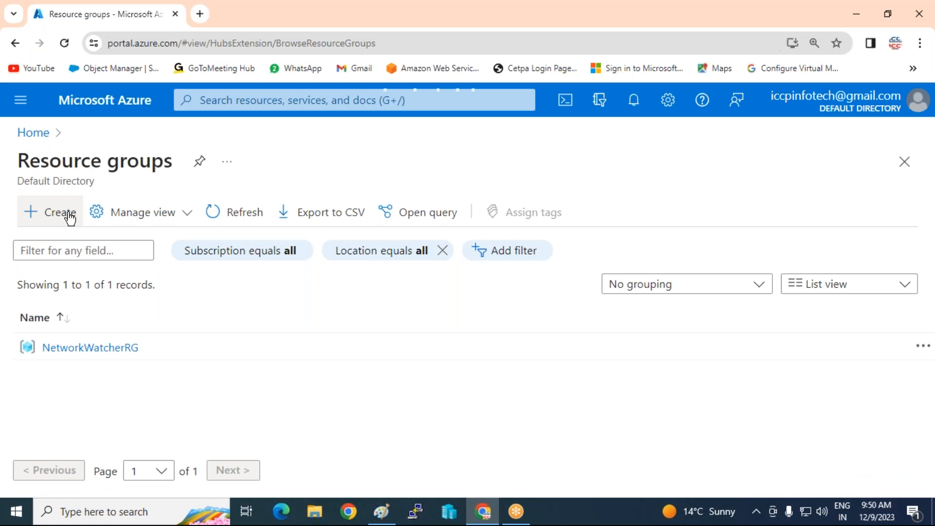
Create a resource group named Project1-RG in the (Asia Pacific) Central India region
{"action": "left_click", "coordinate": [70, 216]}
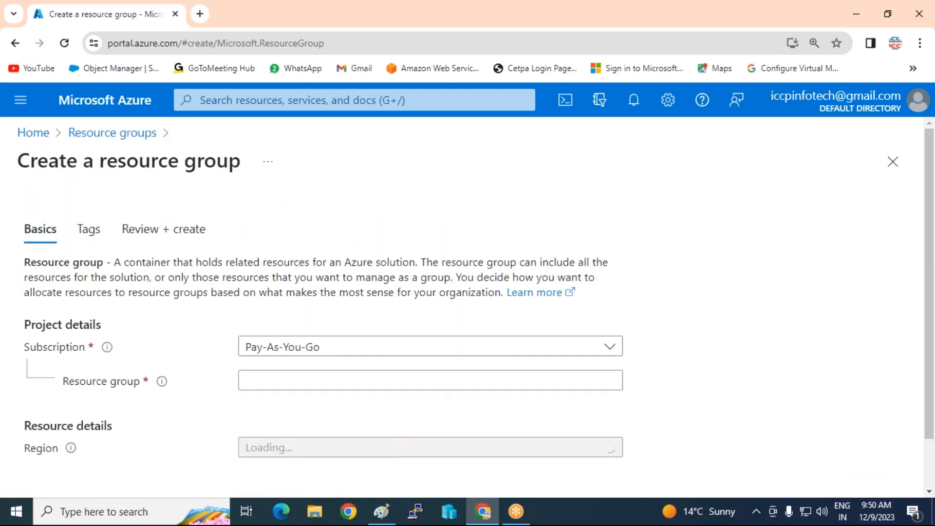
{"action": "left_click", "coordinate": [315, 374]}
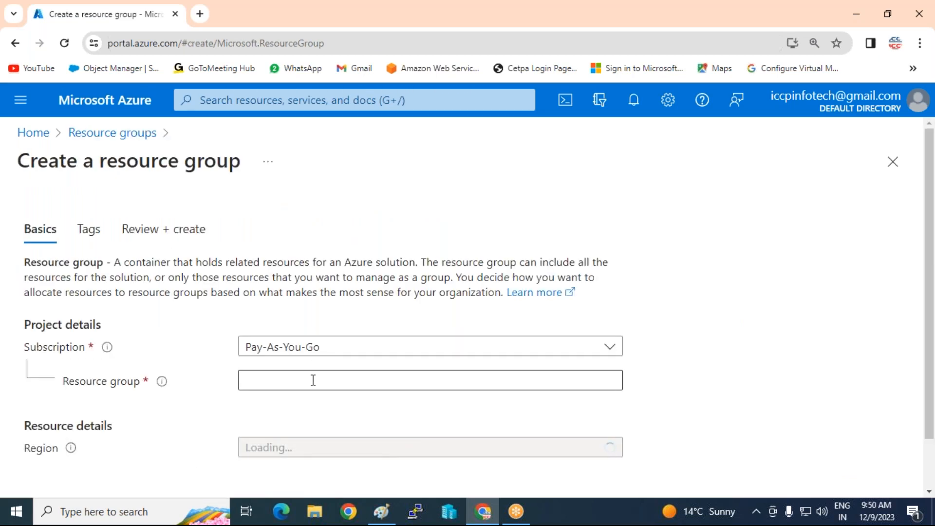
{"action": "scroll", "coordinate": [315, 374], "scroll_direction": "down", "scroll_amount": 1}
{"action": "left_click", "coordinate": [316, 322]}
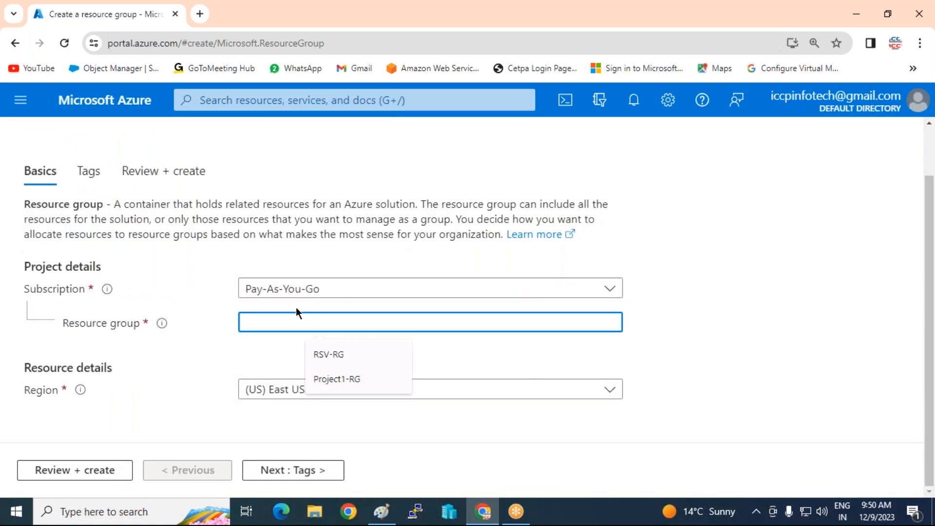
{"action": "left_click", "coordinate": [349, 378]}
{"action": "left_click", "coordinate": [350, 390]}
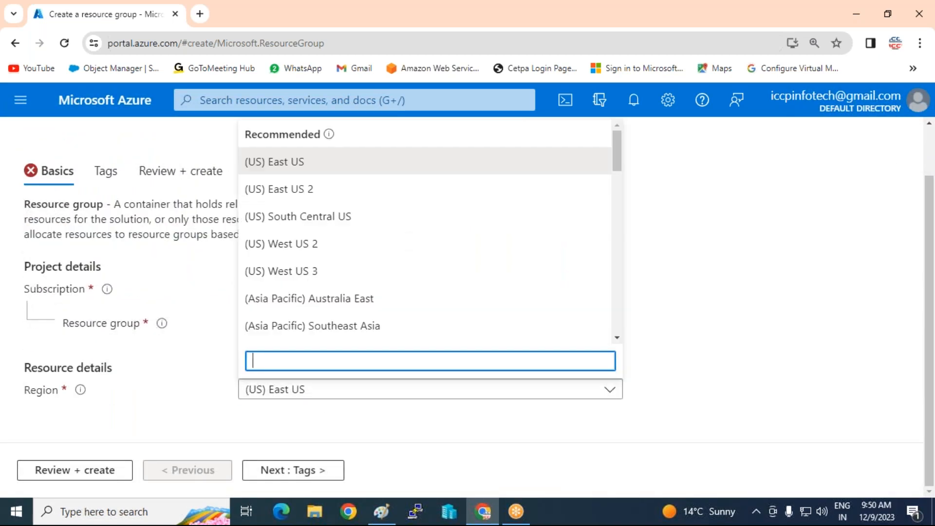
{"action": "scroll", "coordinate": [369, 273], "scroll_direction": "down", "scroll_amount": 2}
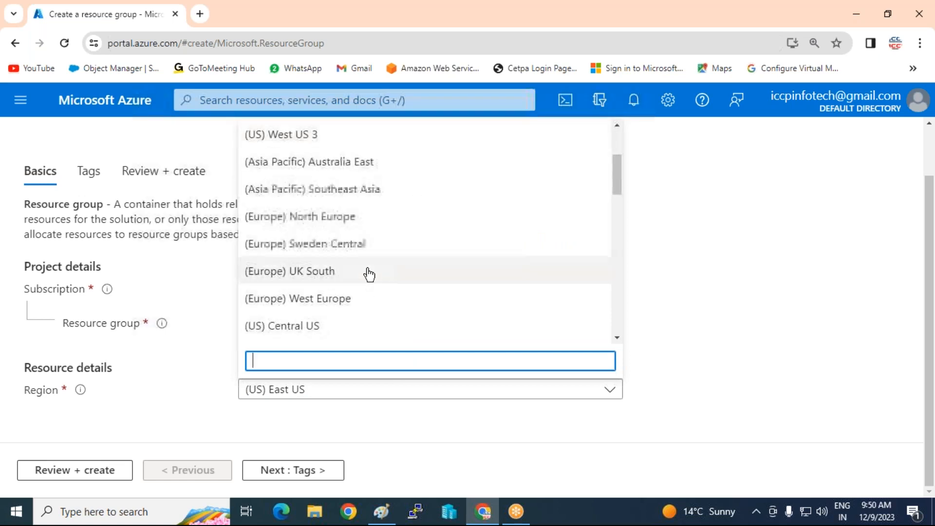
{"action": "scroll", "coordinate": [367, 271], "scroll_direction": "down", "scroll_amount": 1}
{"action": "left_click", "coordinate": [357, 323]}
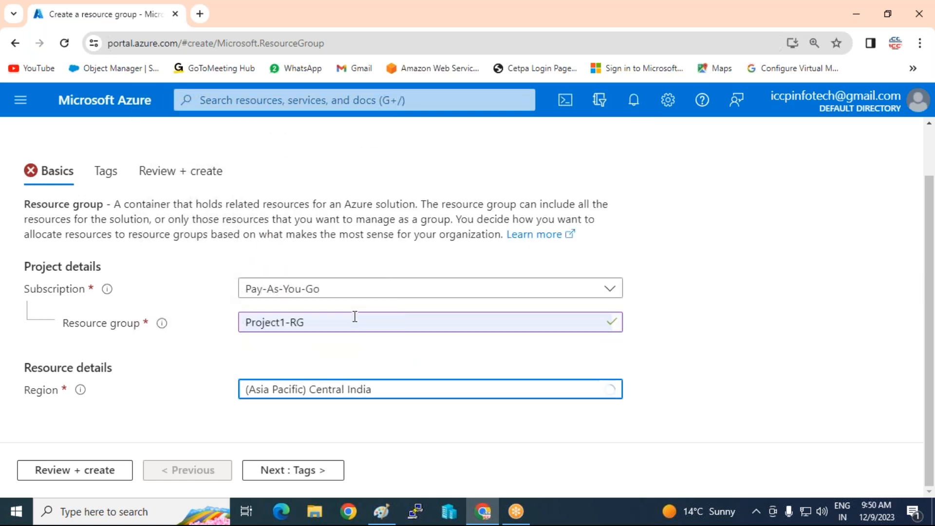
{"action": "left_click", "coordinate": [59, 472]}
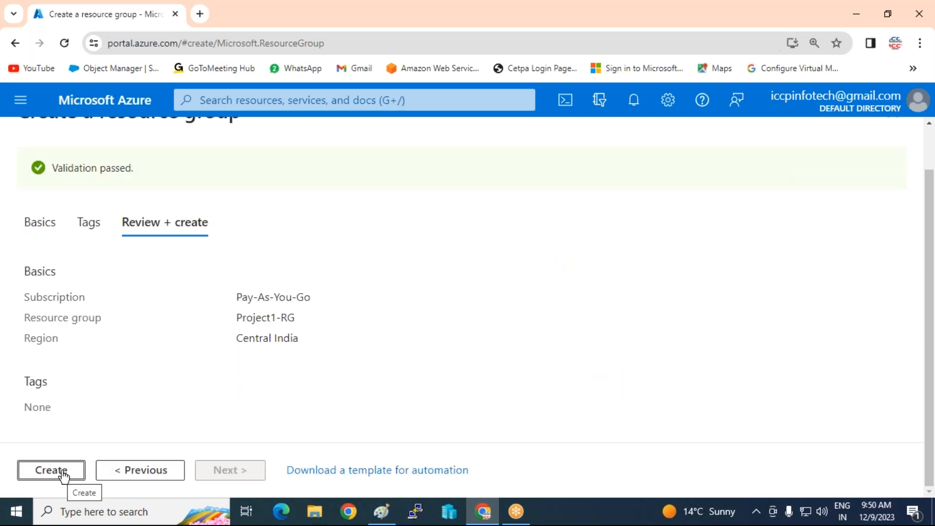
{"action": "left_click", "coordinate": [52, 470]}
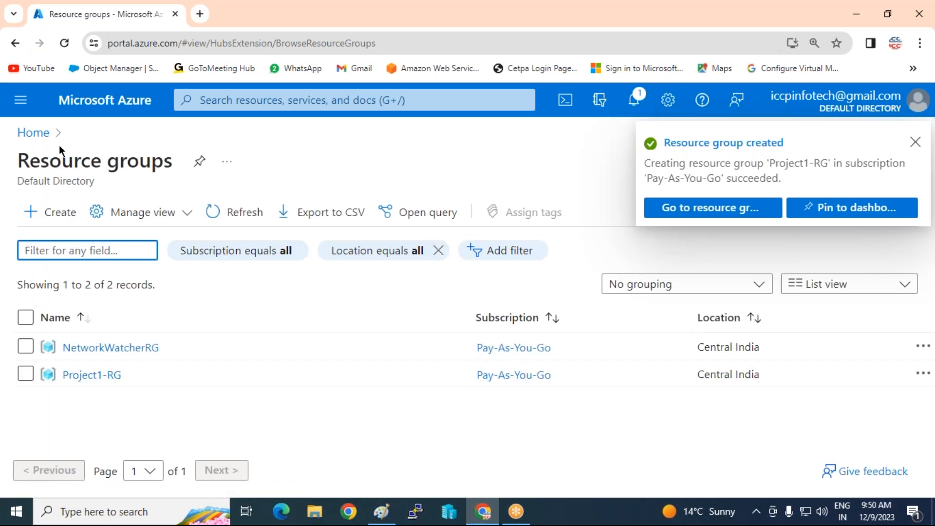
Start a new virtual network in resource group Project1-RG and name it Project1-vnet1
{"action": "left_click", "coordinate": [43, 136]}
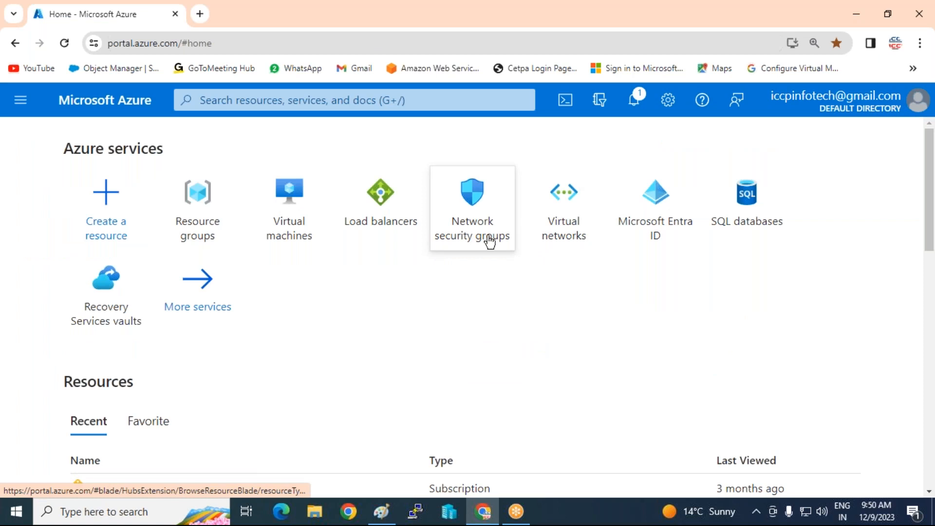
{"action": "left_click", "coordinate": [560, 218]}
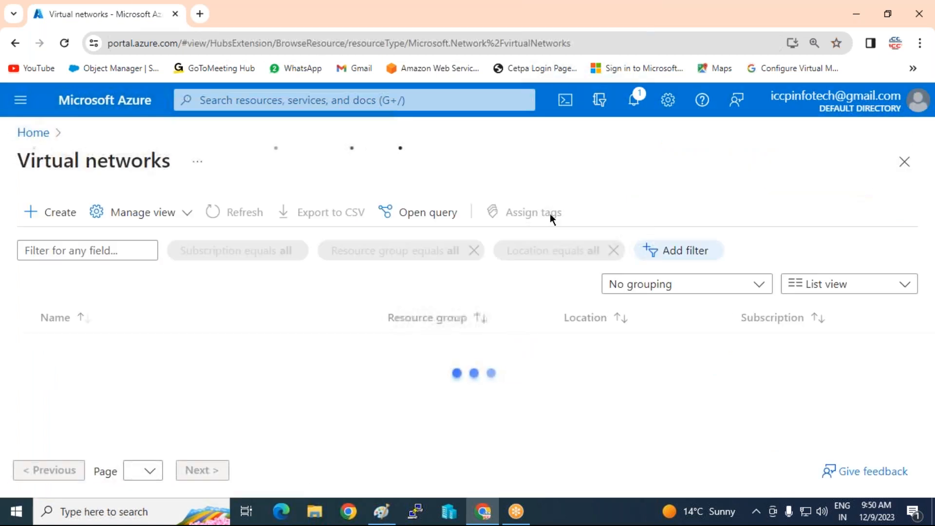
{"action": "left_click", "coordinate": [57, 220]}
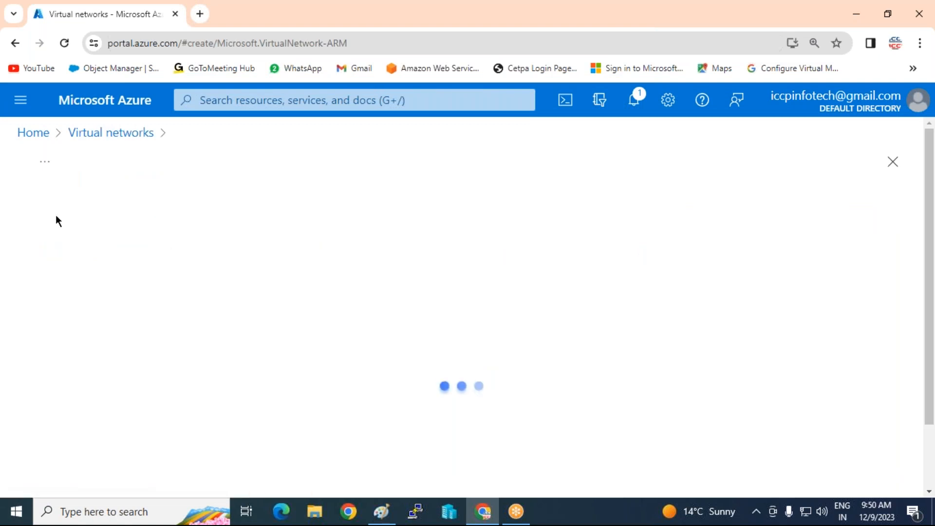
{"action": "scroll", "coordinate": [136, 310], "scroll_direction": "down", "scroll_amount": 4}
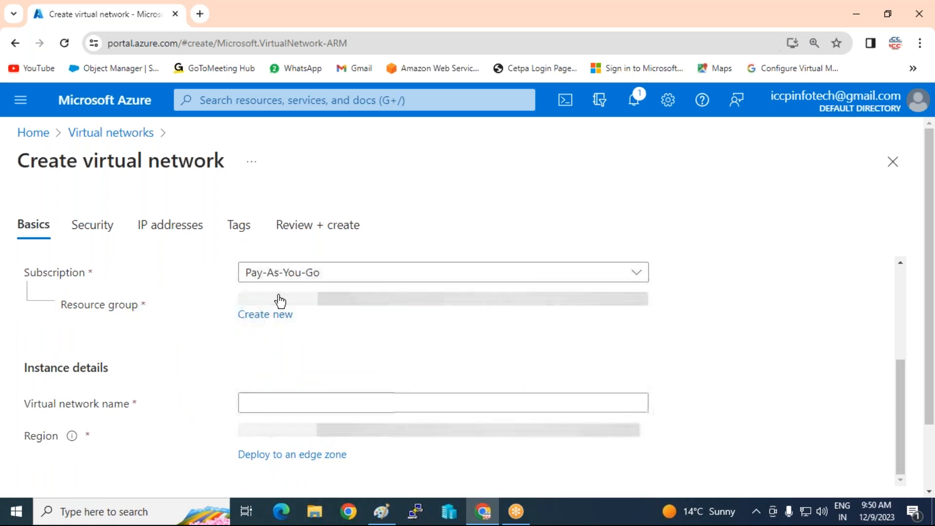
{"action": "left_click", "coordinate": [281, 301]}
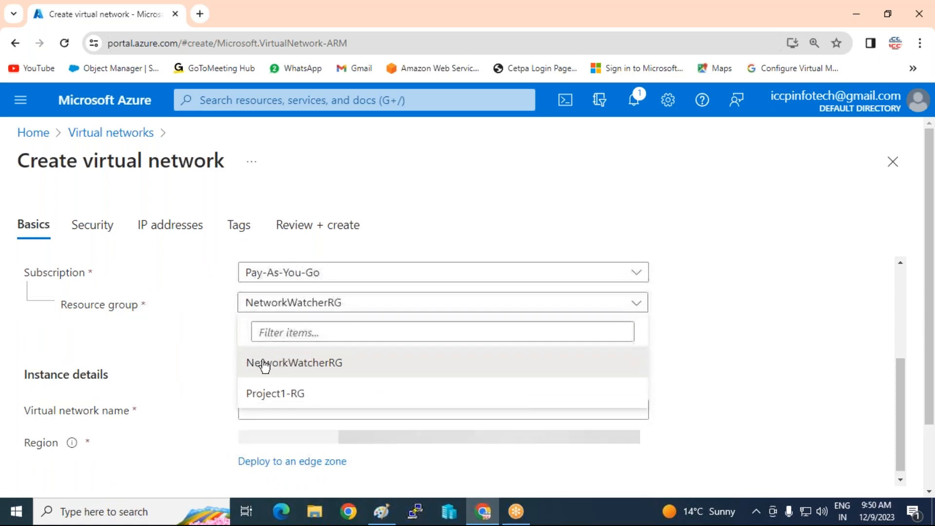
{"action": "left_click", "coordinate": [259, 398]}
{"action": "left_click", "coordinate": [263, 408]}
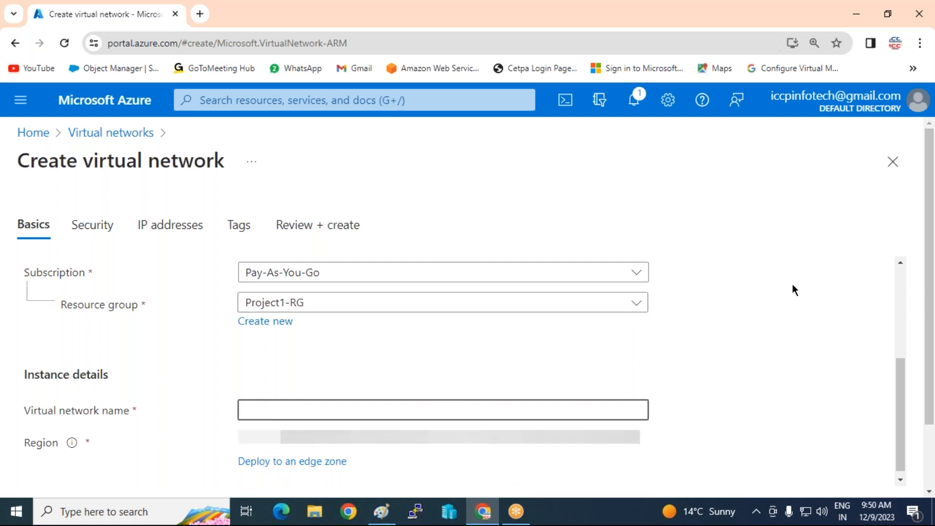
{"action": "type", "text": "Project"}
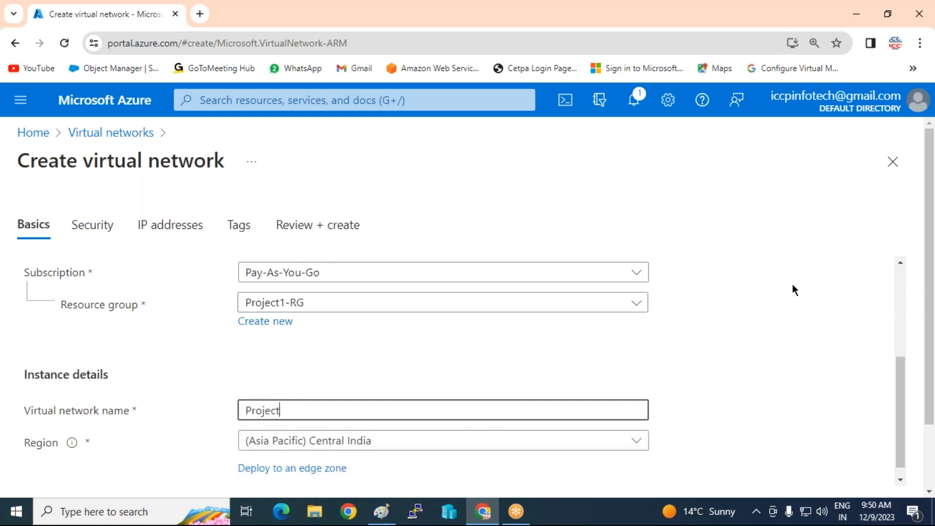
{"action": "type", "text": "1-vnet1"}
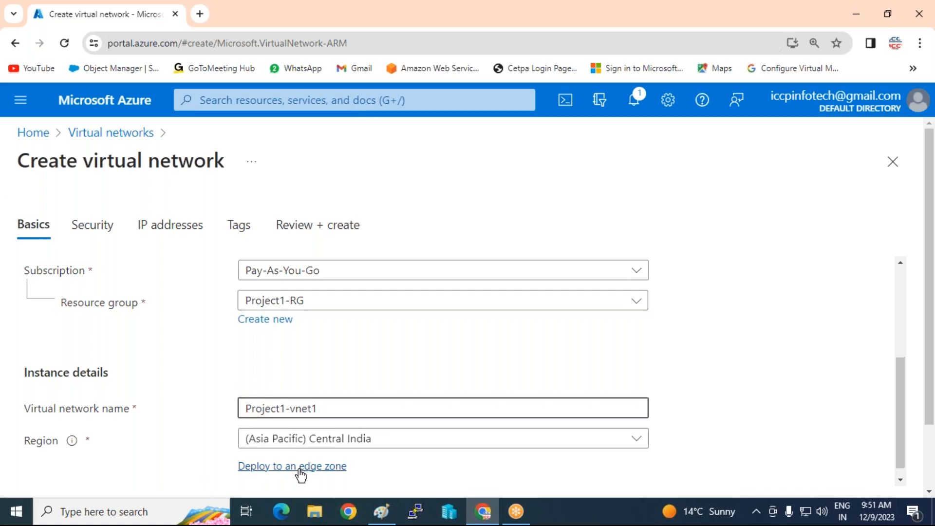
In the virtual network's IP address settings, set the 10.0.0.0 address space size to /24 and delete the preset subnet
{"action": "scroll", "coordinate": [298, 470], "scroll_direction": "down", "scroll_amount": 2}
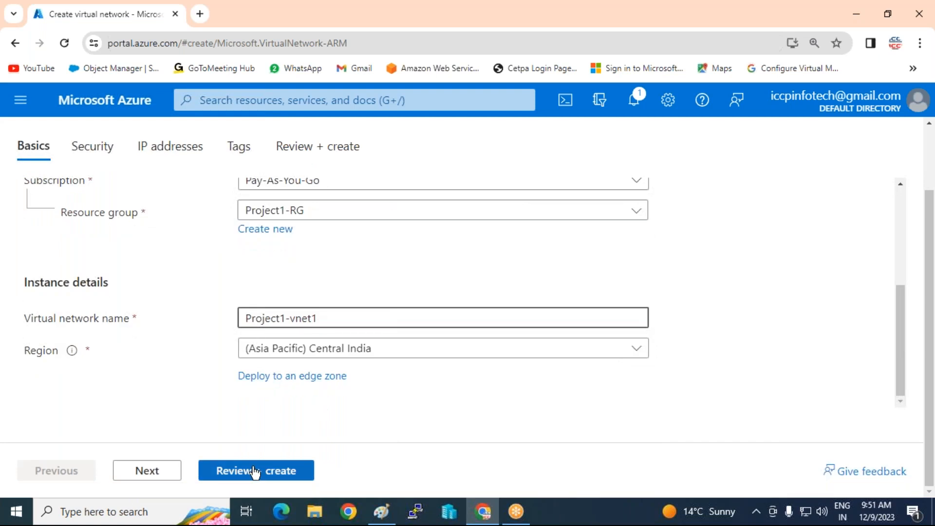
{"action": "left_click", "coordinate": [162, 471]}
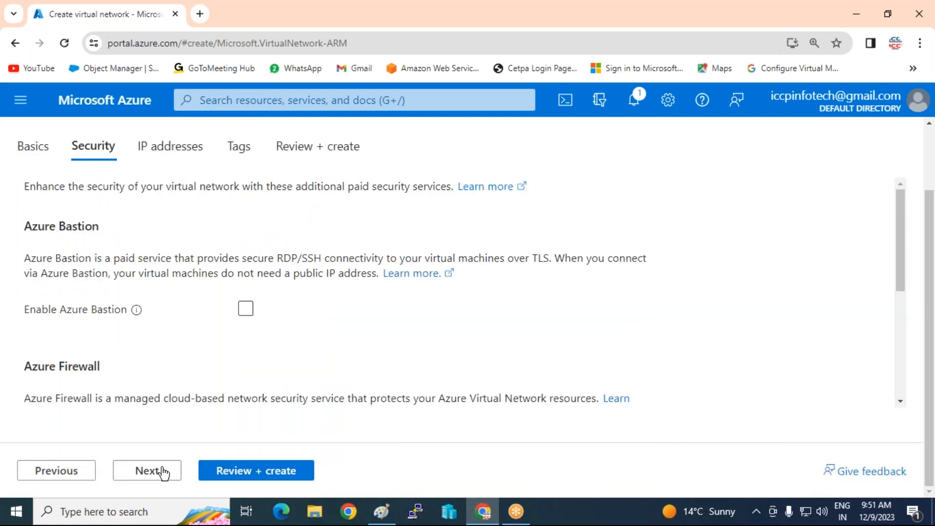
{"action": "left_click", "coordinate": [154, 475]}
{"action": "scroll", "coordinate": [204, 312], "scroll_direction": "down", "scroll_amount": 1}
{"action": "left_click", "coordinate": [326, 290]}
{"action": "scroll", "coordinate": [411, 262], "scroll_direction": "up", "scroll_amount": 3}
{"action": "left_click", "coordinate": [371, 199]}
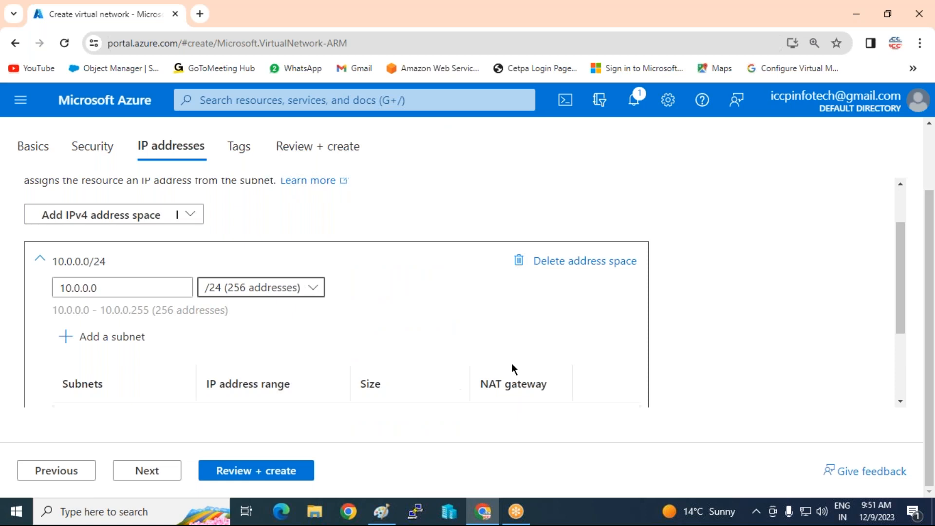
{"action": "scroll", "coordinate": [512, 368], "scroll_direction": "down", "scroll_amount": 2}
{"action": "left_click", "coordinate": [622, 297]}
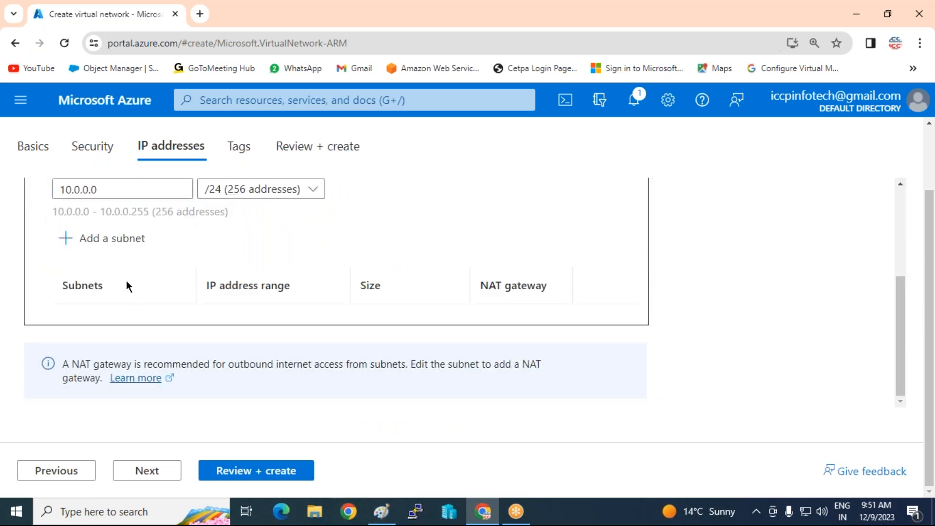
Define a new subnet named Sub1-Windows with starting address 10.0.0.0/26
{"action": "left_click", "coordinate": [102, 238]}
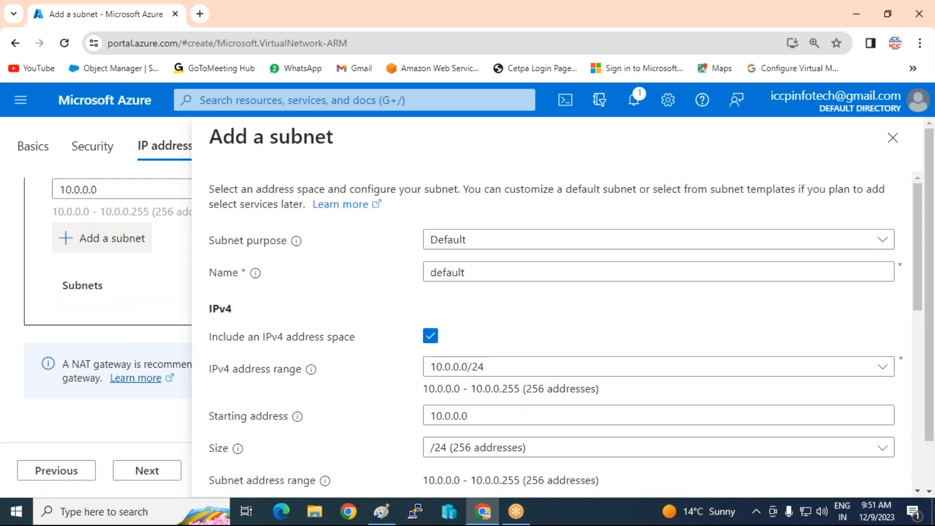
{"action": "double_click", "coordinate": [487, 274]}
{"action": "type", "text": "Sub1-"}
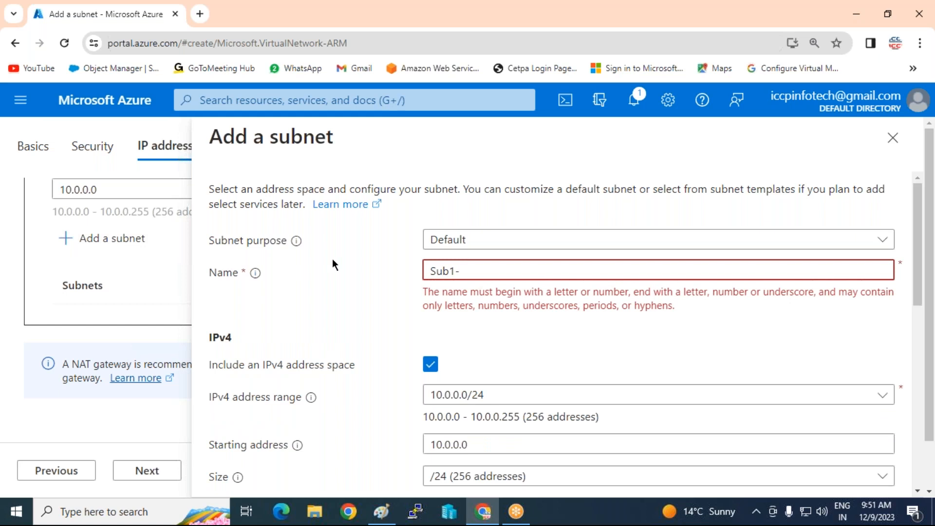
{"action": "type", "text": "Windows"}
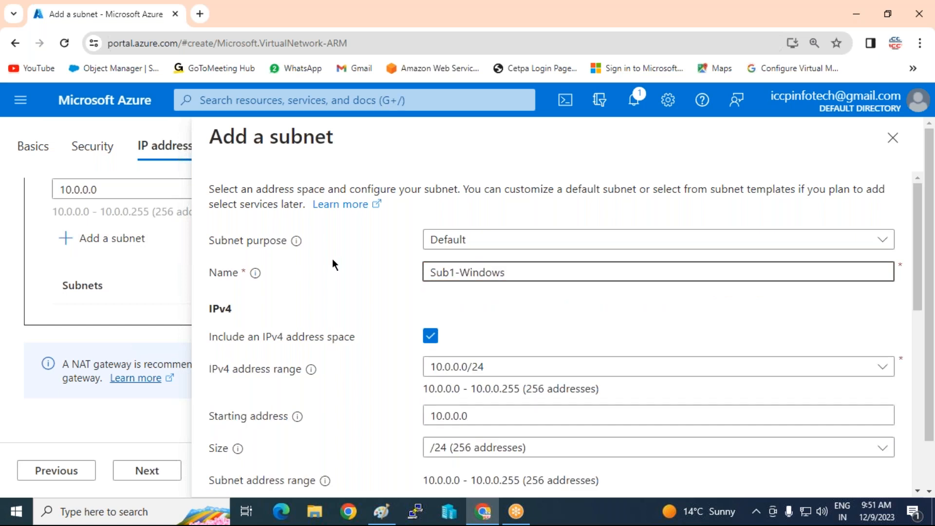
{"action": "left_click", "coordinate": [490, 417]}
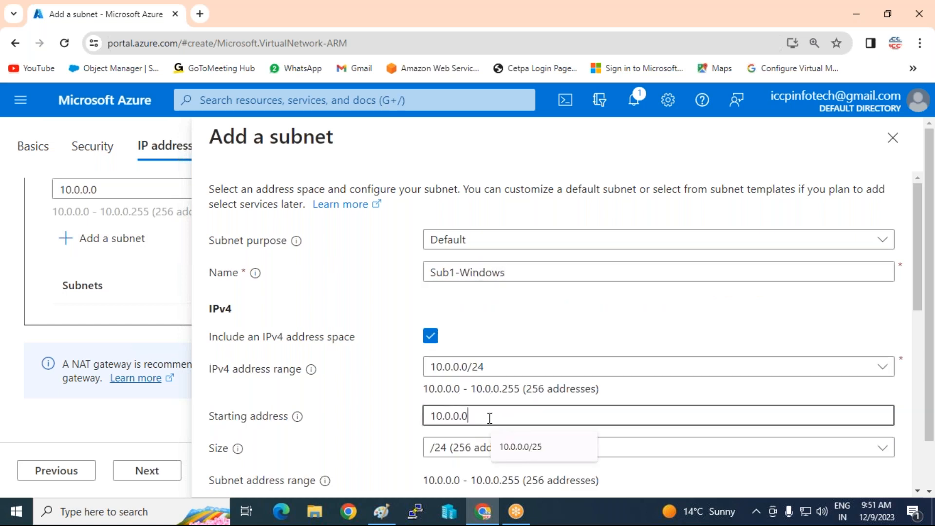
{"action": "type", "text": "/"}
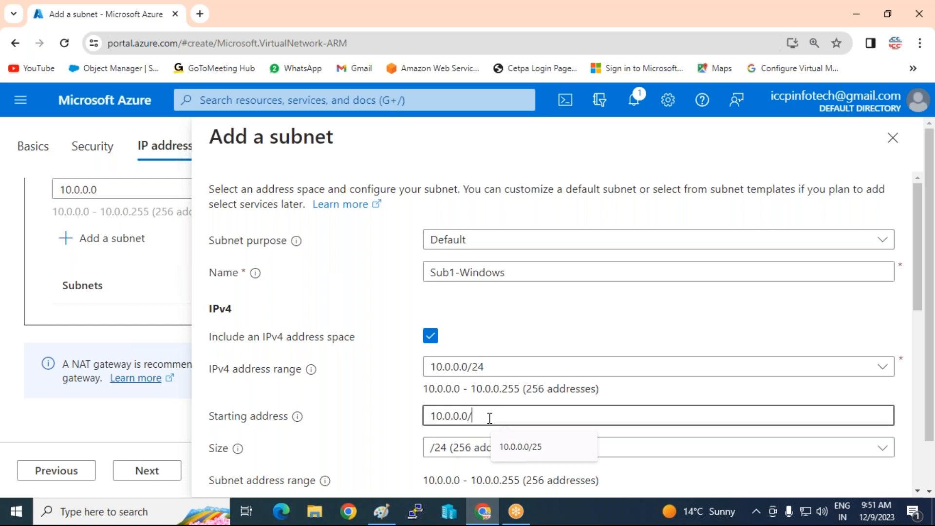
{"action": "type", "text": "26"}
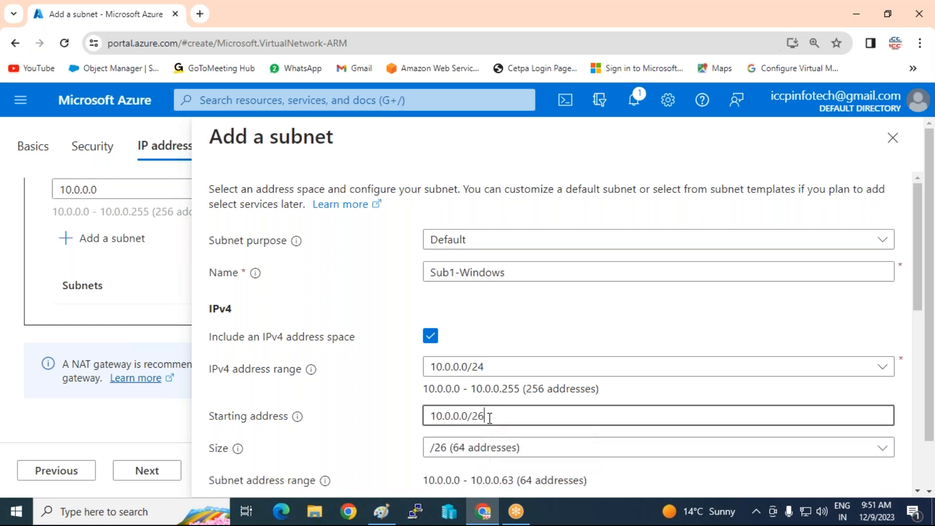
Check the Sub1-Windows address range against the network diagram in Paint, and add the subnet to the virtual network
{"action": "scroll", "coordinate": [684, 409], "scroll_direction": "down", "scroll_amount": 3}
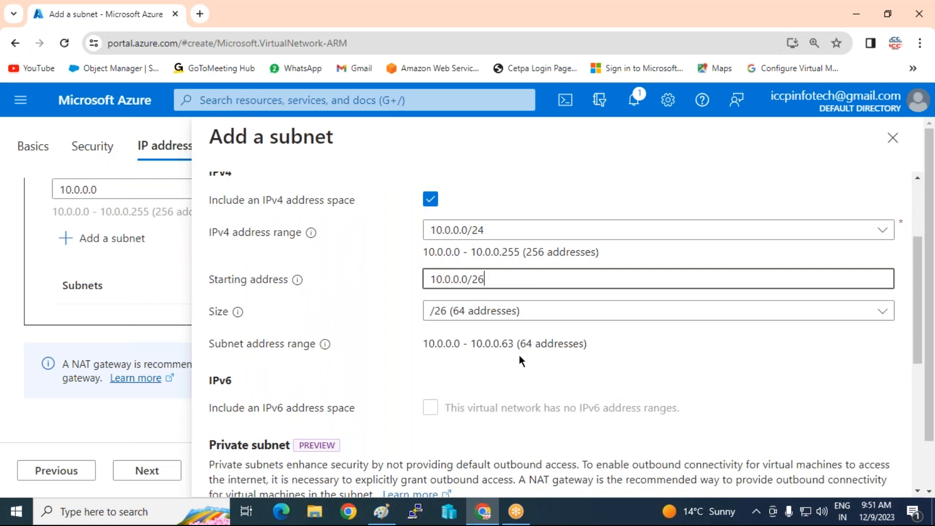
{"action": "left_click", "coordinate": [390, 515]}
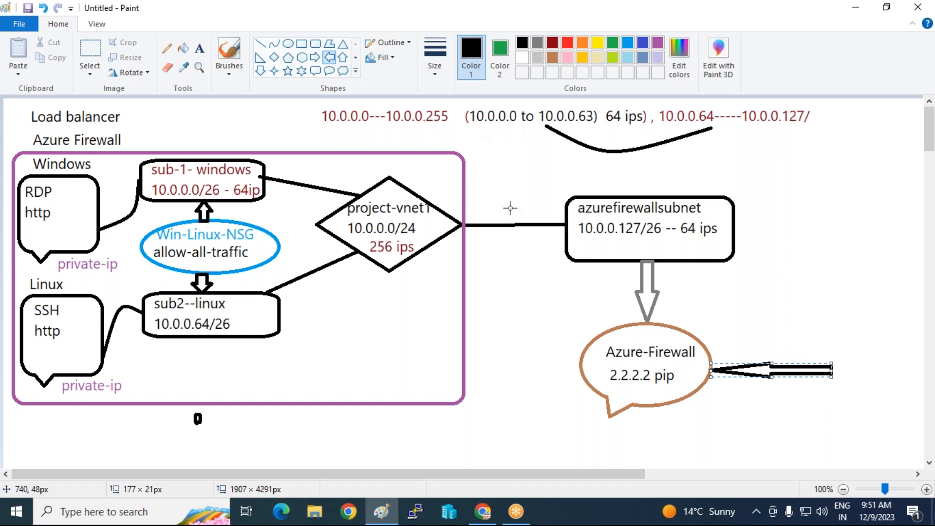
{"action": "left_click", "coordinate": [482, 515]}
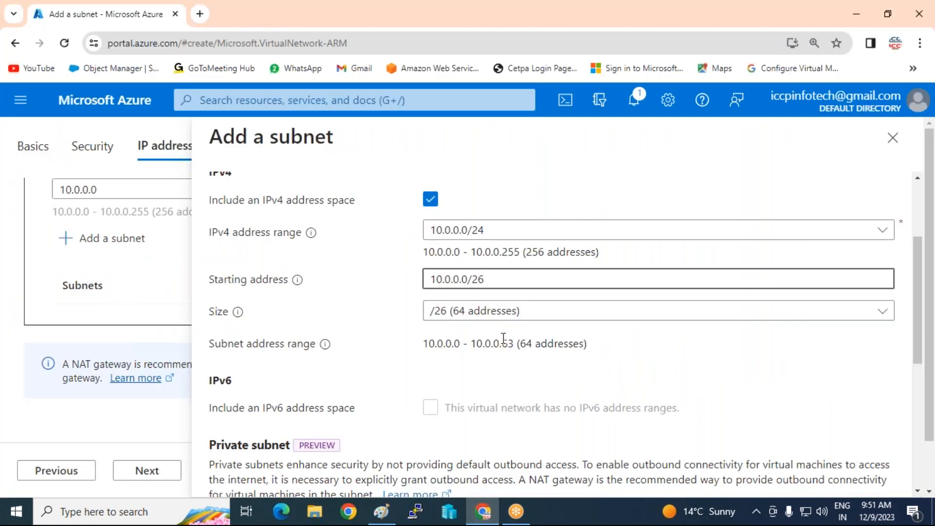
{"action": "scroll", "coordinate": [503, 338], "scroll_direction": "down", "scroll_amount": 3}
{"action": "scroll", "coordinate": [503, 338], "scroll_direction": "down", "scroll_amount": 4}
{"action": "left_click", "coordinate": [240, 475]}
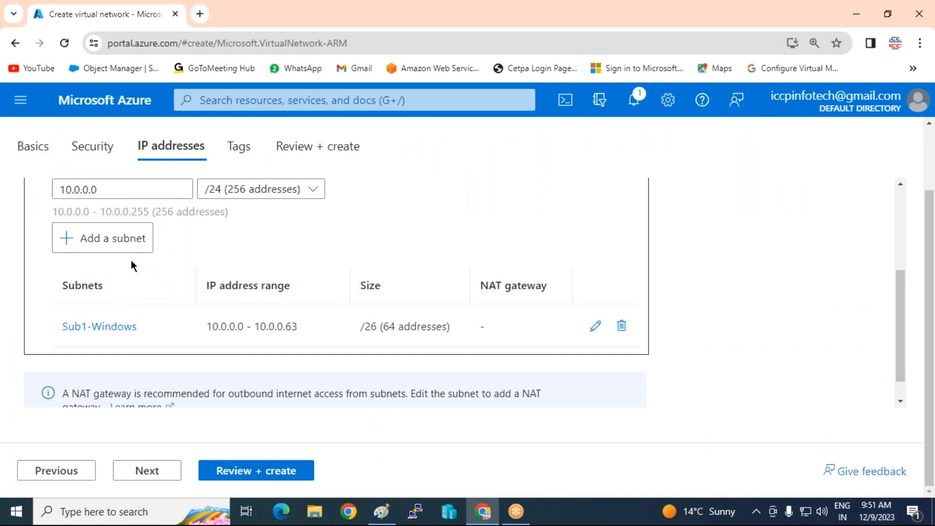
Define a second subnet named Sub2-Linux with starting address 10.0.0.64/26
{"action": "left_click", "coordinate": [117, 241]}
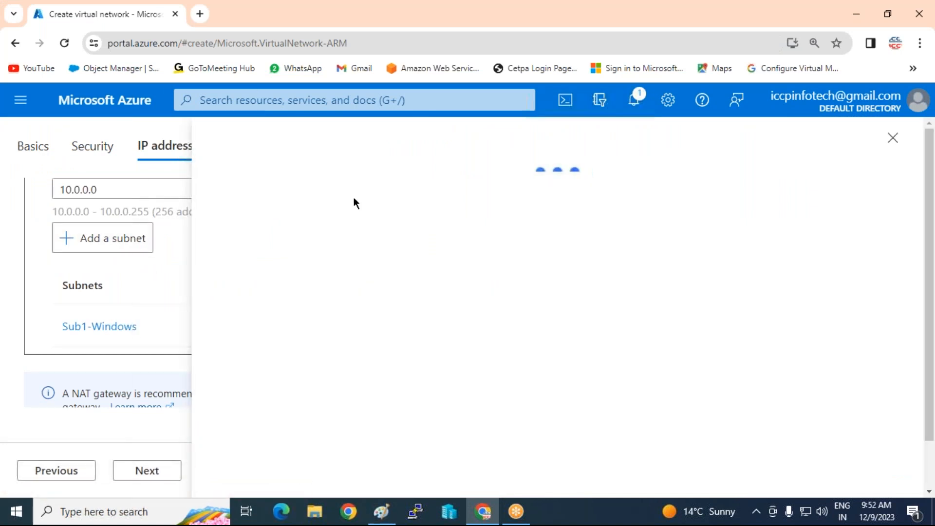
{"action": "left_click", "coordinate": [518, 276]}
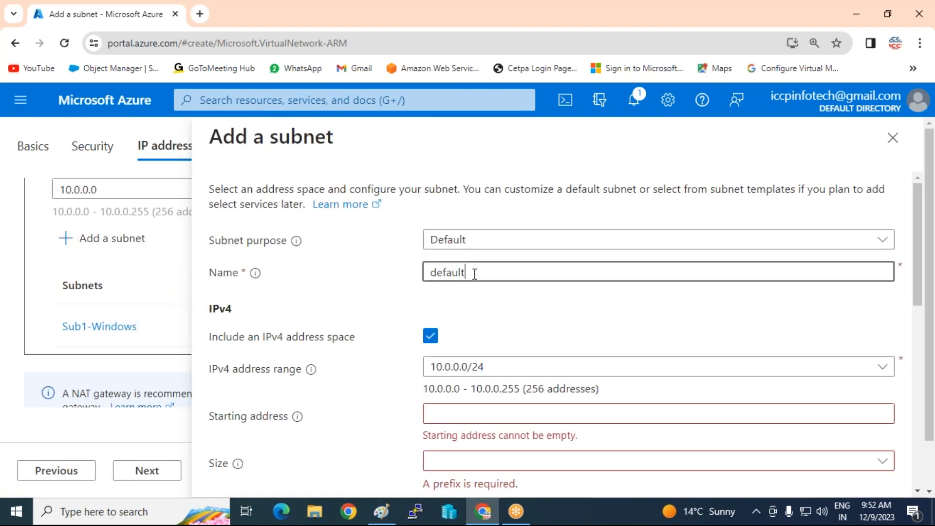
{"action": "left_click_drag", "start_coordinate": [474, 271], "coordinate": [256, 253]}
{"action": "type", "text": "Sub2-Lin"}
{"action": "scroll", "coordinate": [502, 399], "scroll_direction": "down", "scroll_amount": 1}
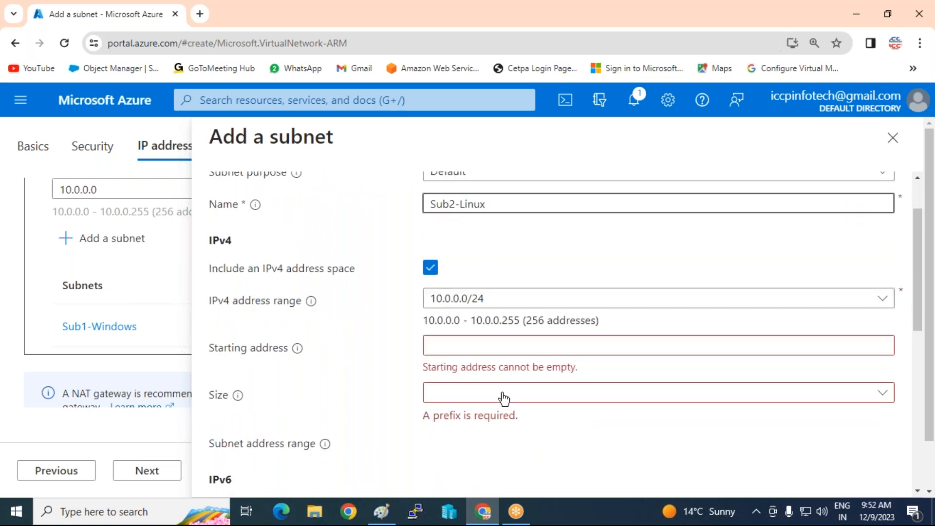
{"action": "left_click", "coordinate": [482, 346]}
{"action": "type", "text": "10."}
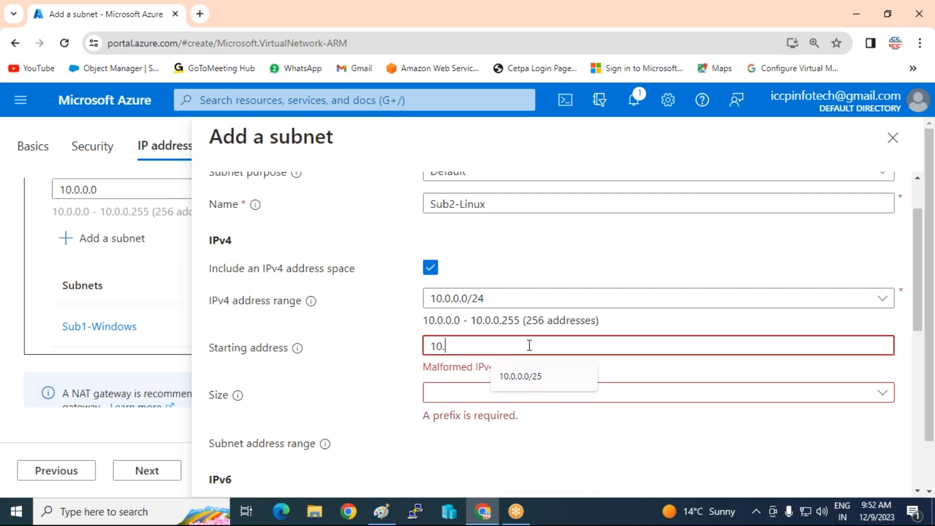
{"action": "type", "text": "0.0.64/26"}
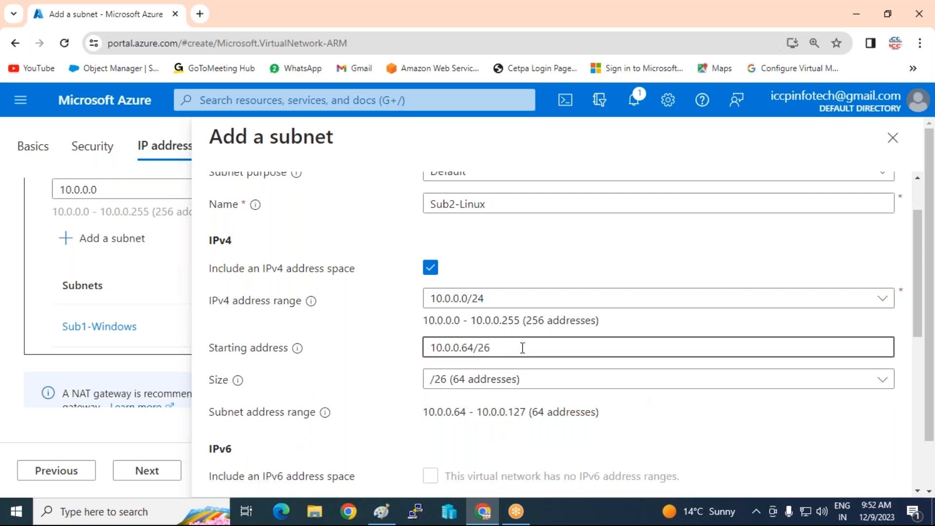
In the Paint network diagram, strike out the azurefirewallsubnet box's old address and write 10.0.0.128/26 beneath it
{"action": "left_click", "coordinate": [388, 520]}
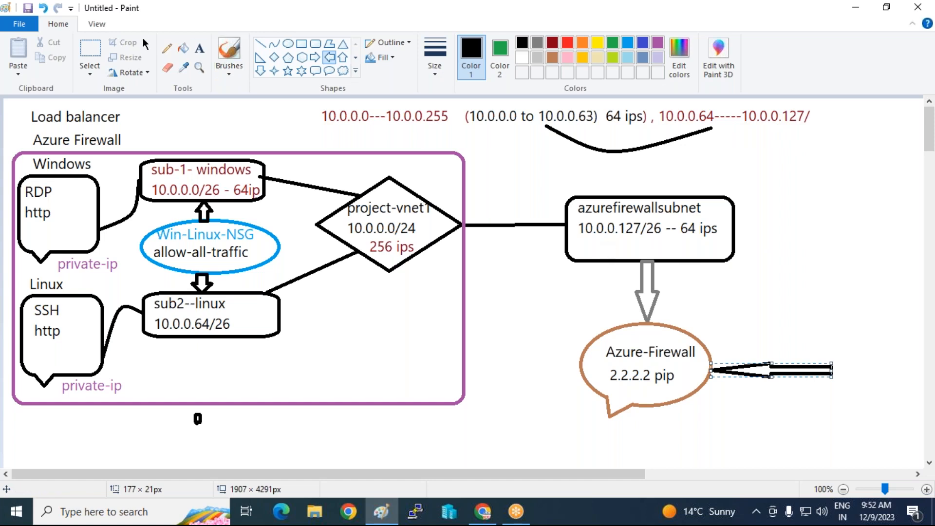
{"action": "left_click", "coordinate": [171, 71]}
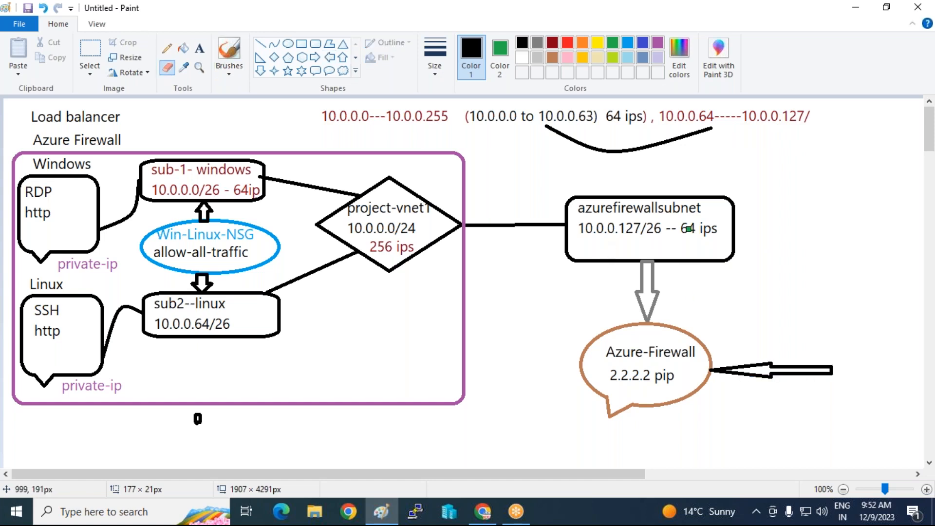
{"action": "left_click_drag", "start_coordinate": [638, 226], "coordinate": [638, 230]}
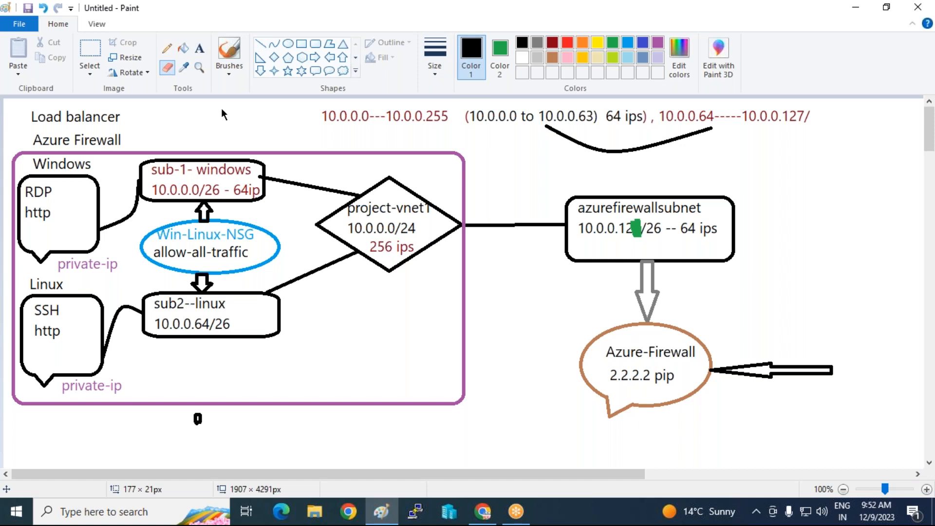
{"action": "left_click", "coordinate": [199, 48]}
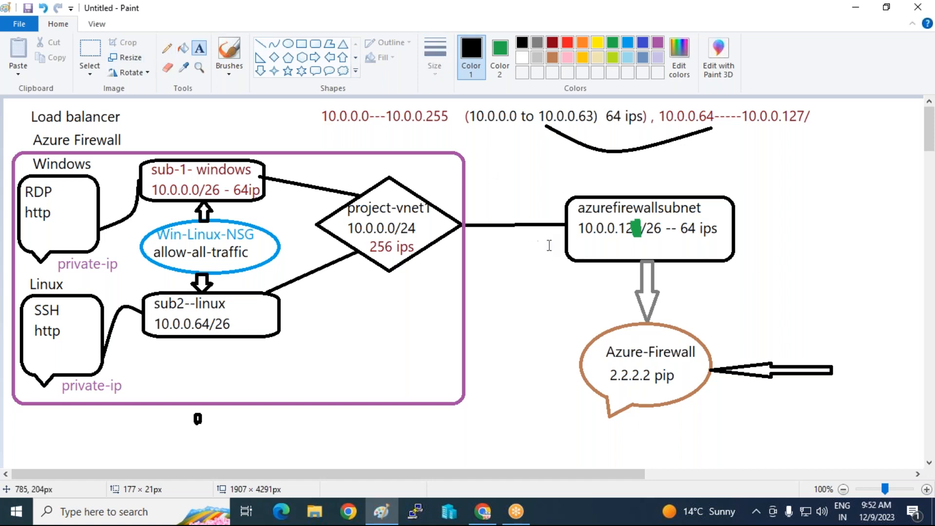
{"action": "left_click", "coordinate": [574, 232]}
{"action": "type", "text": "10.0.0.128/26"}
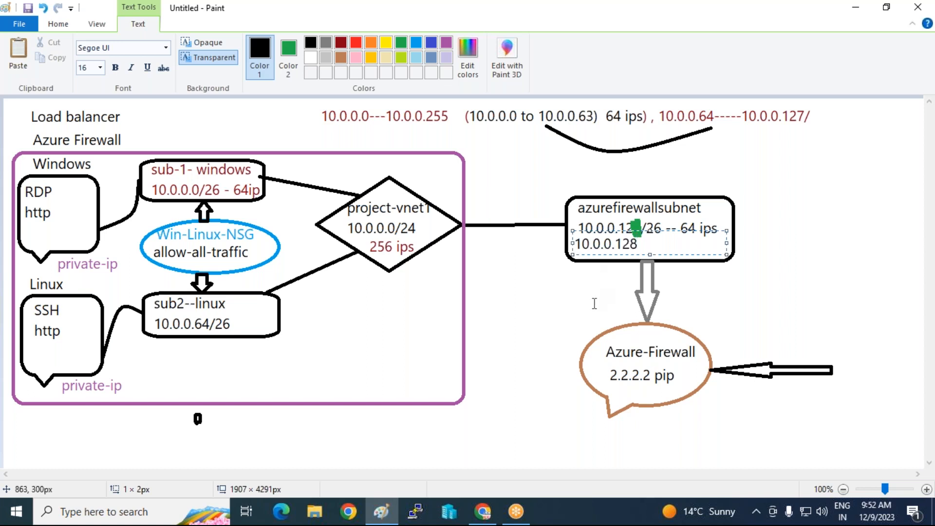
{"action": "left_click", "coordinate": [590, 349]}
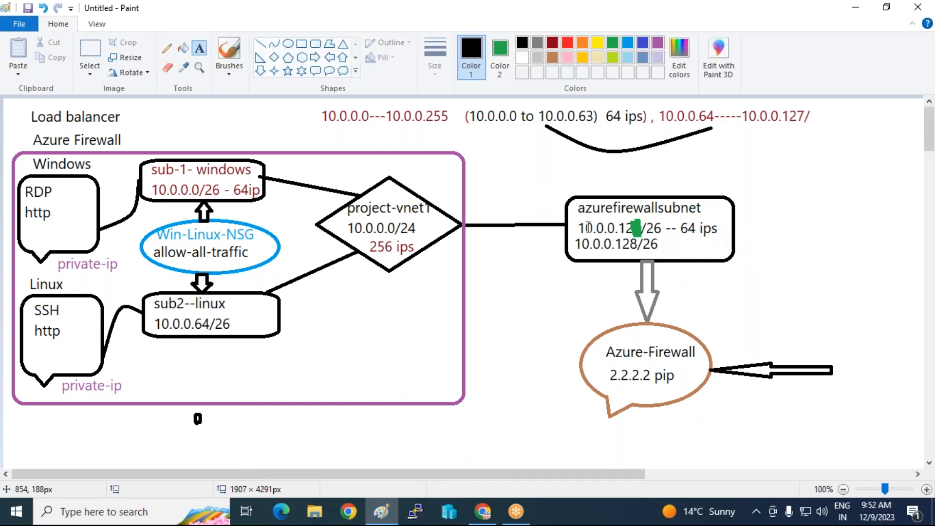
{"action": "left_click", "coordinate": [167, 67]}
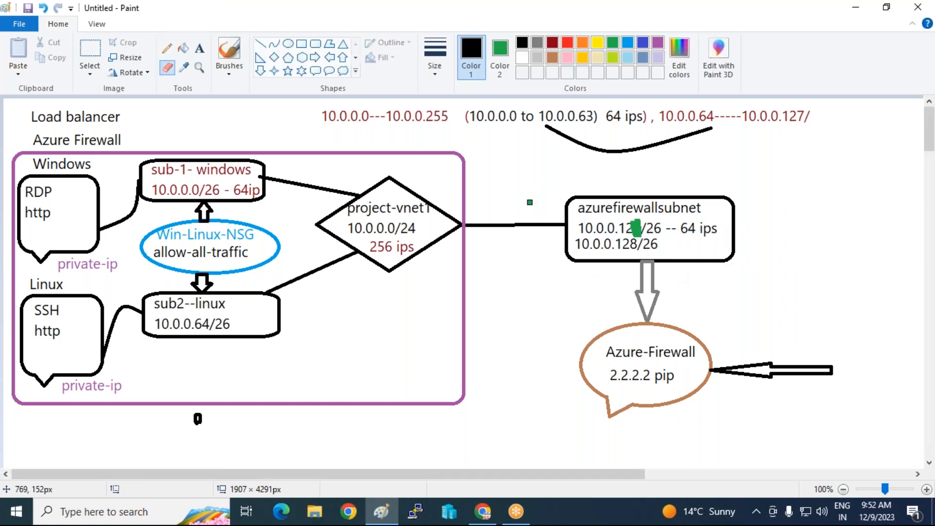
{"action": "mouse_move", "coordinate": [583, 228]}
{"action": "left_mouse_down"}
{"action": "mouse_move", "coordinate": [653, 226]}
{"action": "mouse_move", "coordinate": [614, 226]}
{"action": "left_mouse_up"}
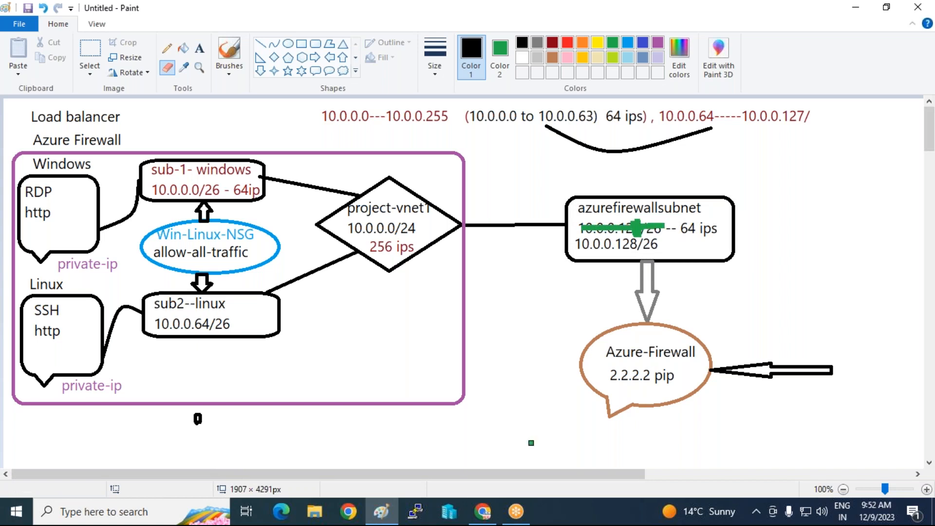
Return to the Azure portal in Chrome and add the Sub2-Linux subnet to the virtual network
{"action": "left_click", "coordinate": [483, 512]}
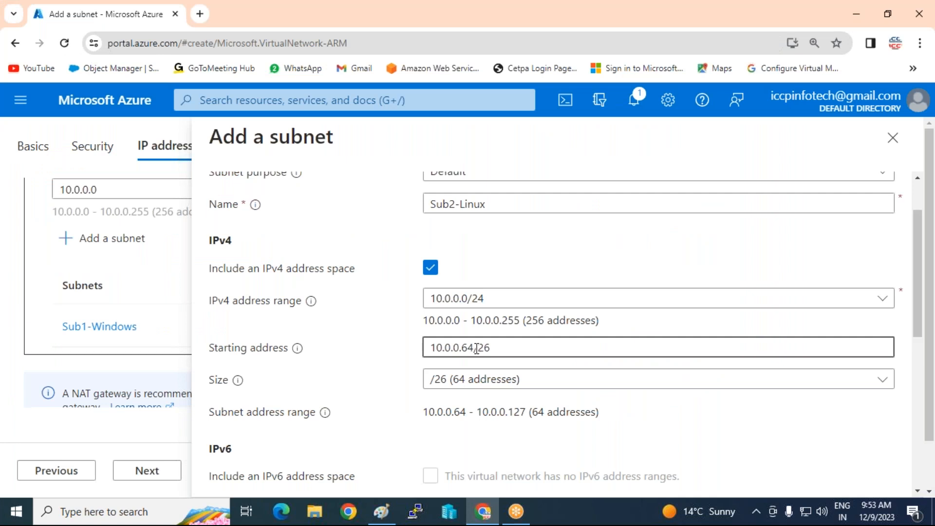
{"action": "scroll", "coordinate": [493, 313], "scroll_direction": "down", "scroll_amount": 5}
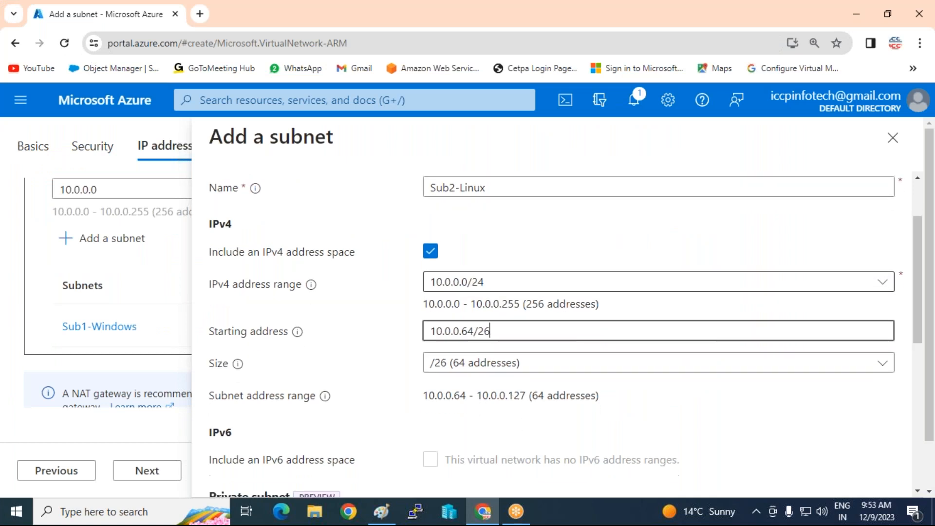
{"action": "scroll", "coordinate": [488, 328], "scroll_direction": "down", "scroll_amount": 4}
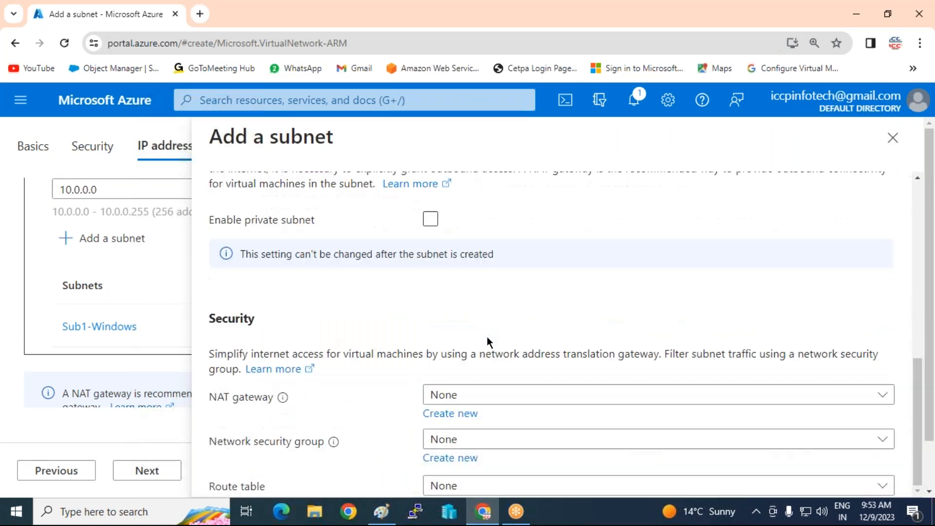
{"action": "left_click", "coordinate": [251, 473]}
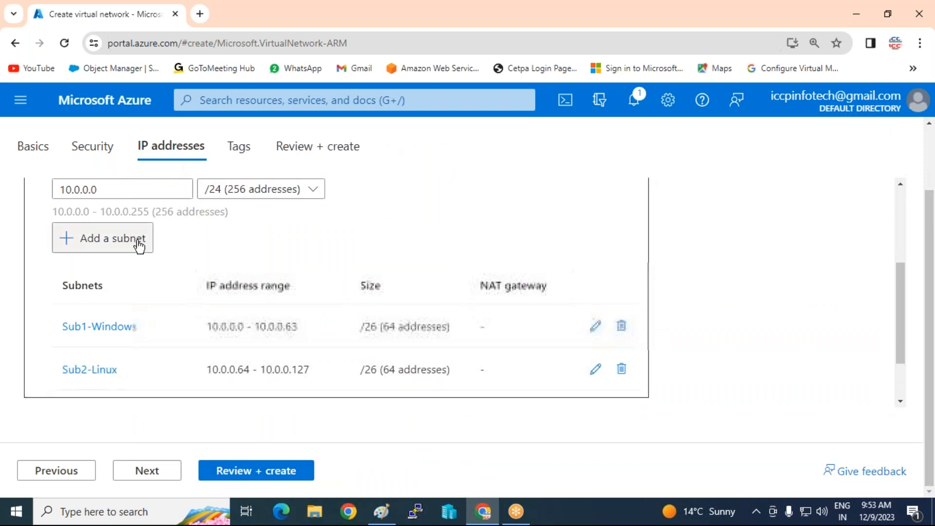
Define a third subnet named azurefirewallsubnet with starting address 10.0.0.128/26
{"action": "left_click", "coordinate": [91, 241]}
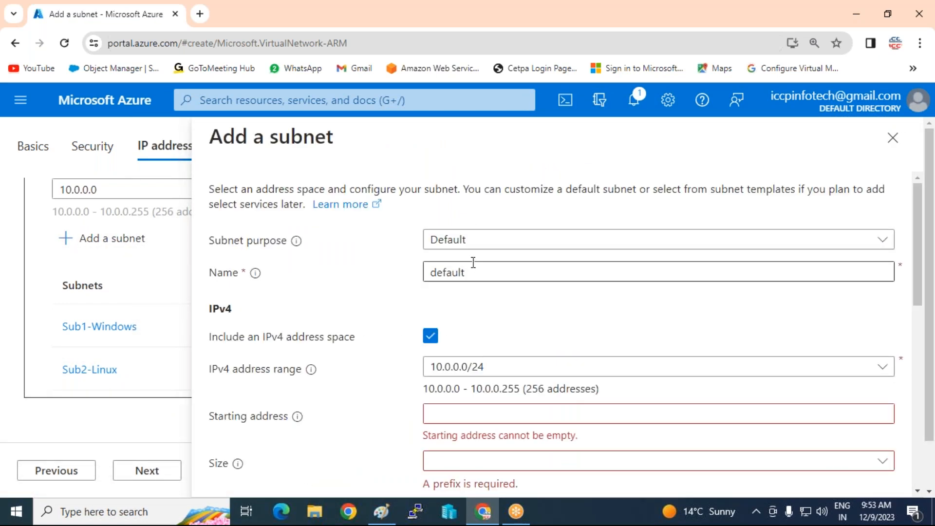
{"action": "left_click_drag", "start_coordinate": [478, 277], "coordinate": [259, 232]}
{"action": "type", "text": "azurefirewallsubne"}
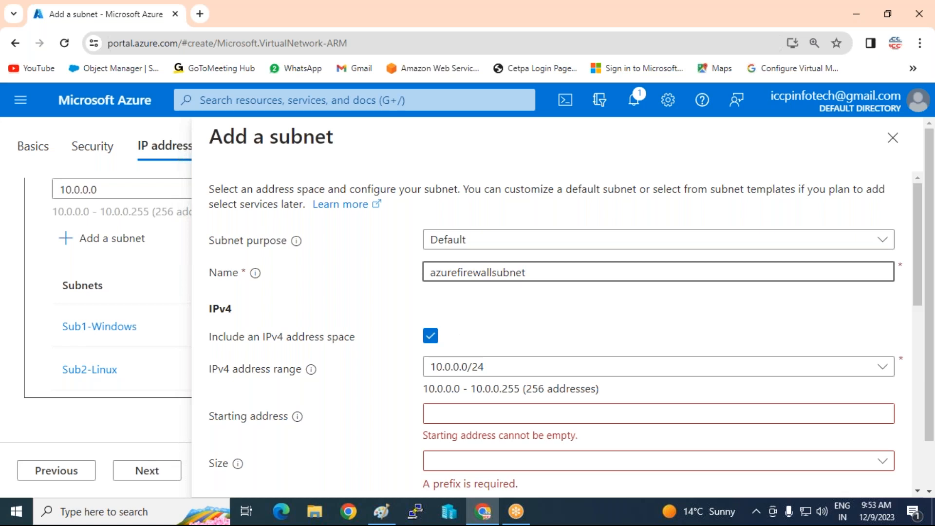
{"action": "scroll", "coordinate": [512, 371], "scroll_direction": "down", "scroll_amount": 1}
{"action": "left_click", "coordinate": [478, 345]}
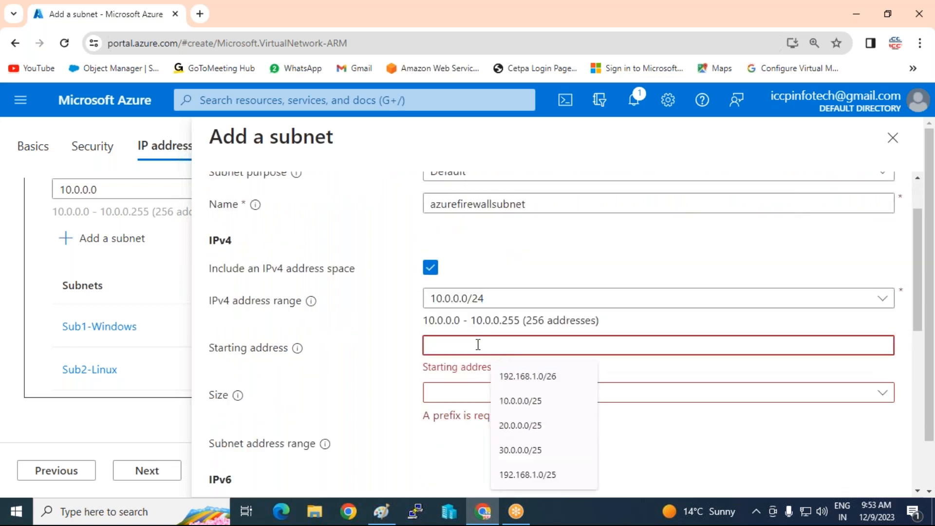
{"action": "type", "text": "10.0.0.128"}
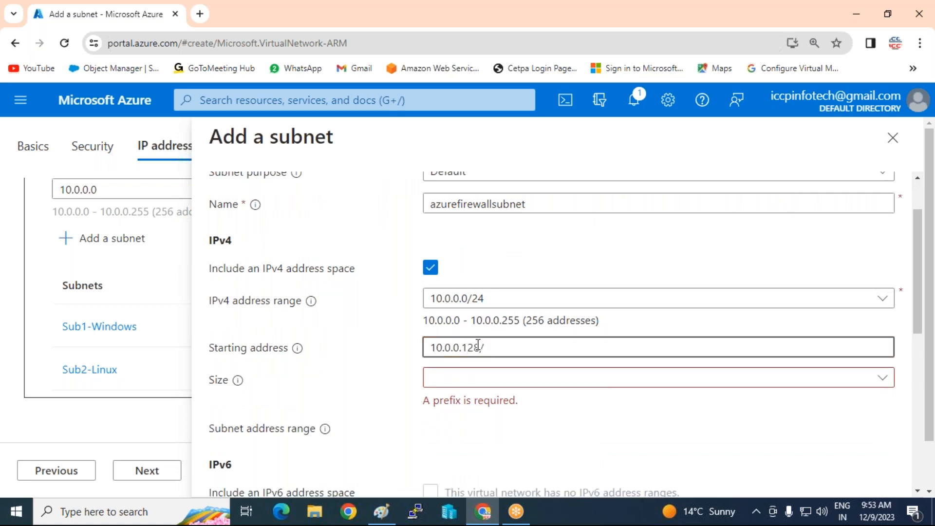
{"action": "type", "text": "/26"}
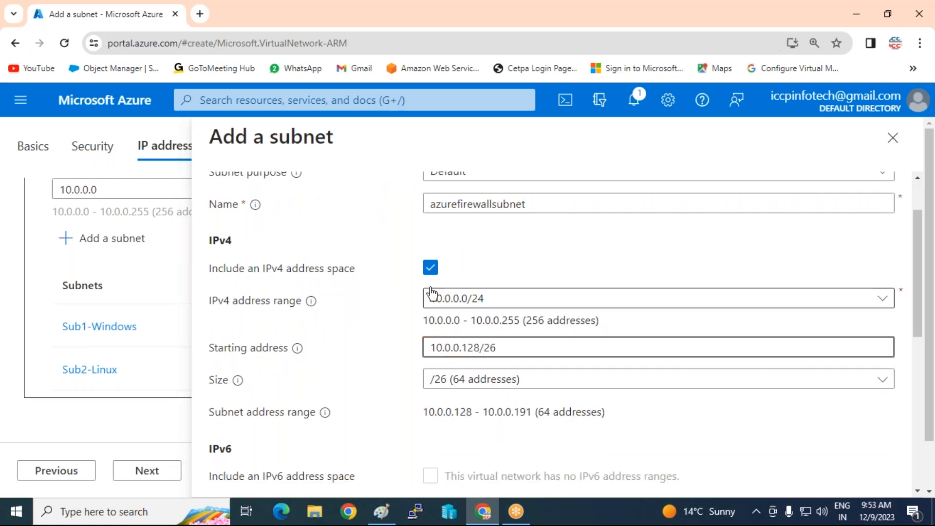
Try 10.0.0.0/26 as the starting address of azurefirewallsubnet, and restore it to 10.0.0.128/26
{"action": "scroll", "coordinate": [603, 435], "scroll_direction": "down", "scroll_amount": 9}
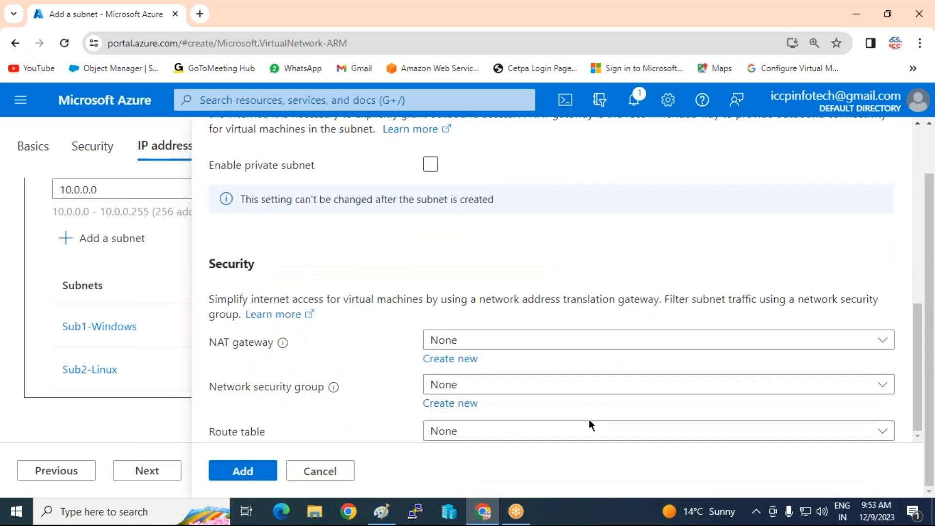
{"action": "scroll", "coordinate": [590, 422], "scroll_direction": "up", "scroll_amount": 5}
{"action": "scroll", "coordinate": [589, 419], "scroll_direction": "up", "scroll_amount": 2}
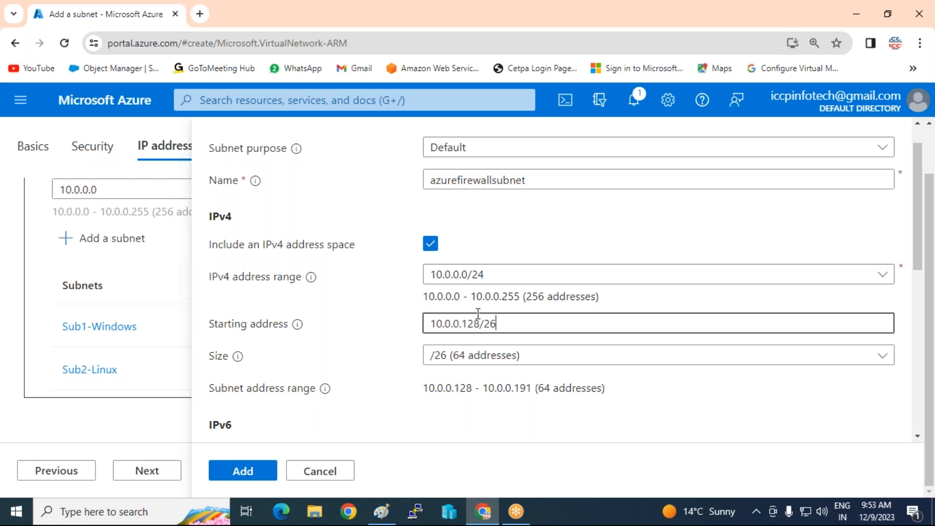
{"action": "scroll", "coordinate": [478, 313], "scroll_direction": "down", "scroll_amount": 3}
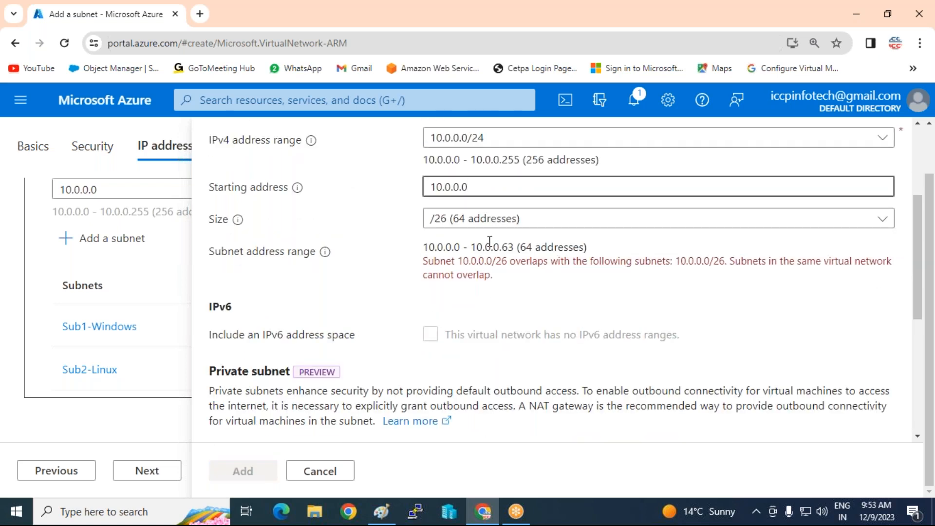
{"action": "scroll", "coordinate": [490, 242], "scroll_direction": "up", "scroll_amount": 1}
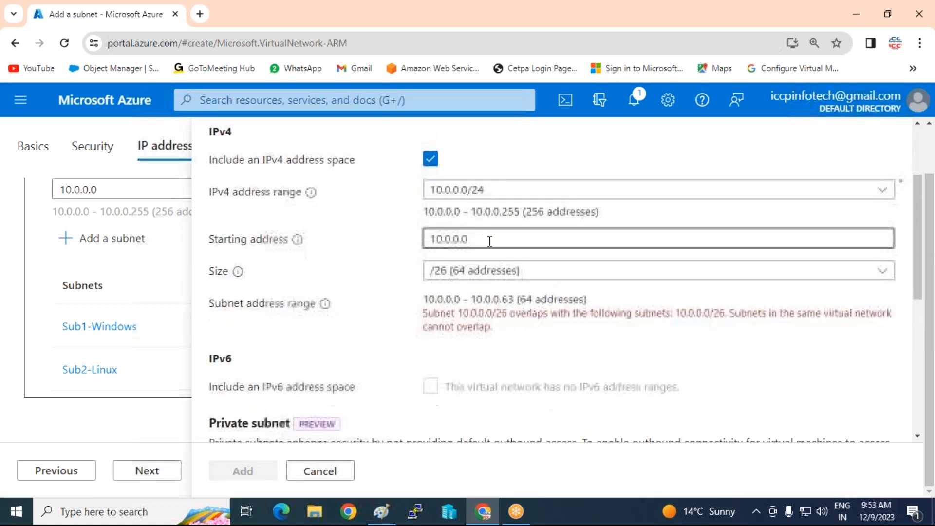
{"action": "scroll", "coordinate": [489, 241], "scroll_direction": "down", "scroll_amount": 1}
{"action": "type", "text": "/26"}
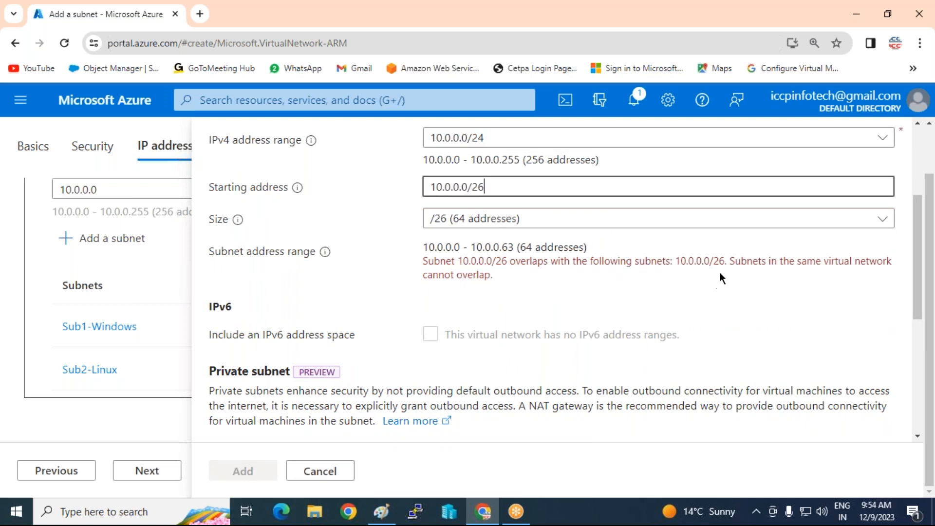
{"action": "scroll", "coordinate": [779, 235], "scroll_direction": "up", "scroll_amount": 2}
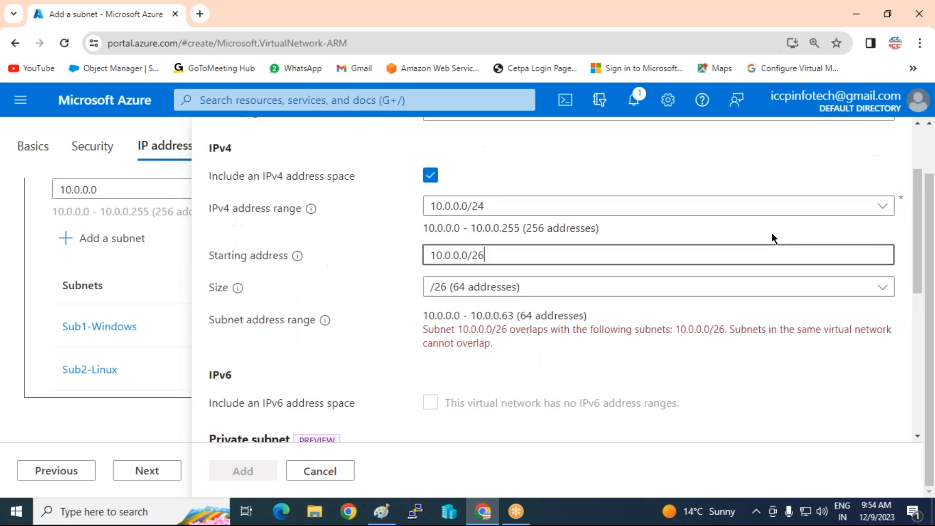
{"action": "key", "text": "BackSpace"}
{"action": "type", "text": "128"}
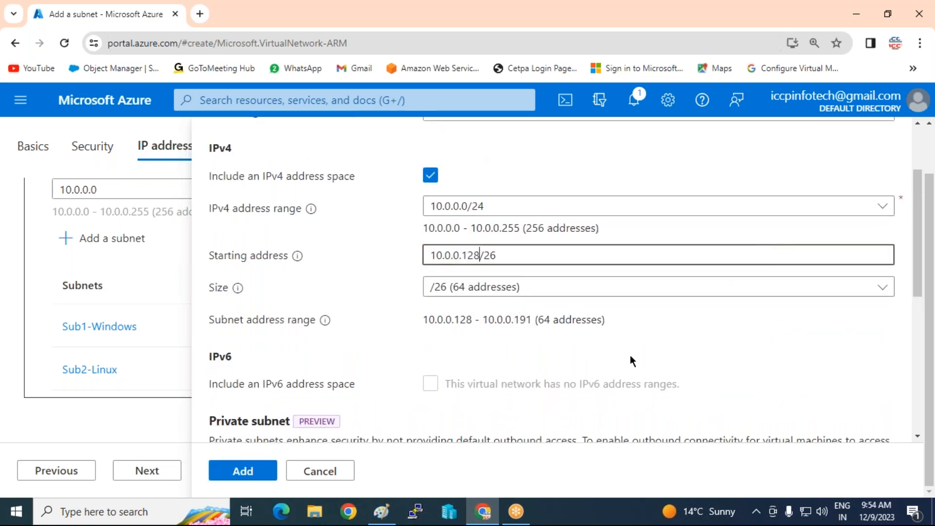
Check the remaining settings of azurefirewallsubnet and add it to the virtual network
{"action": "scroll", "coordinate": [616, 353], "scroll_direction": "down", "scroll_amount": 3}
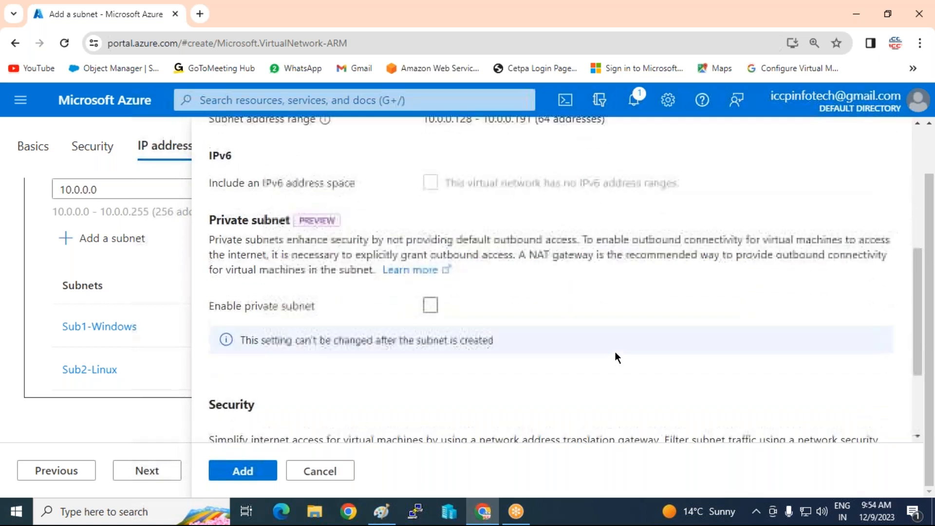
{"action": "scroll", "coordinate": [615, 351], "scroll_direction": "up", "scroll_amount": 1}
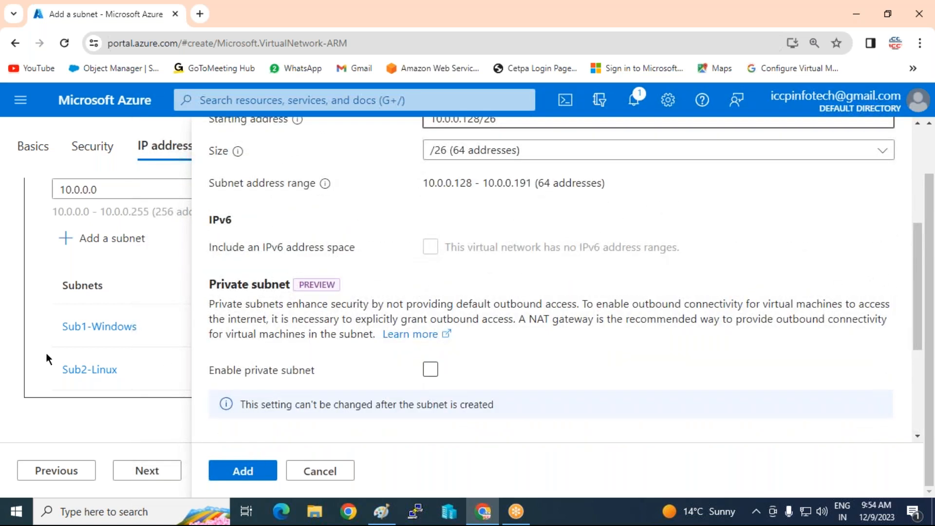
{"action": "scroll", "coordinate": [405, 325], "scroll_direction": "down", "scroll_amount": 4}
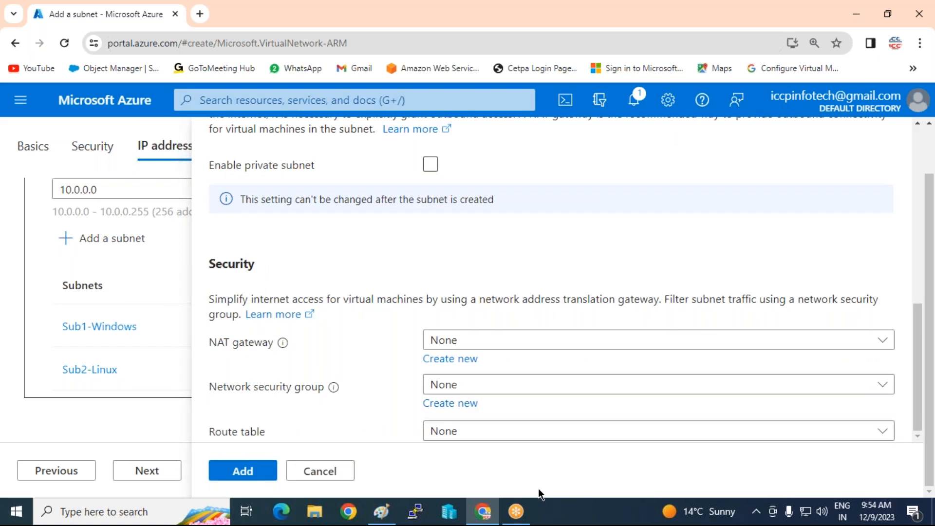
{"action": "left_click", "coordinate": [243, 471]}
Review the Project1-vnet1 configuration and create the virtual network
{"action": "scroll", "coordinate": [485, 287], "scroll_direction": "down", "scroll_amount": 2}
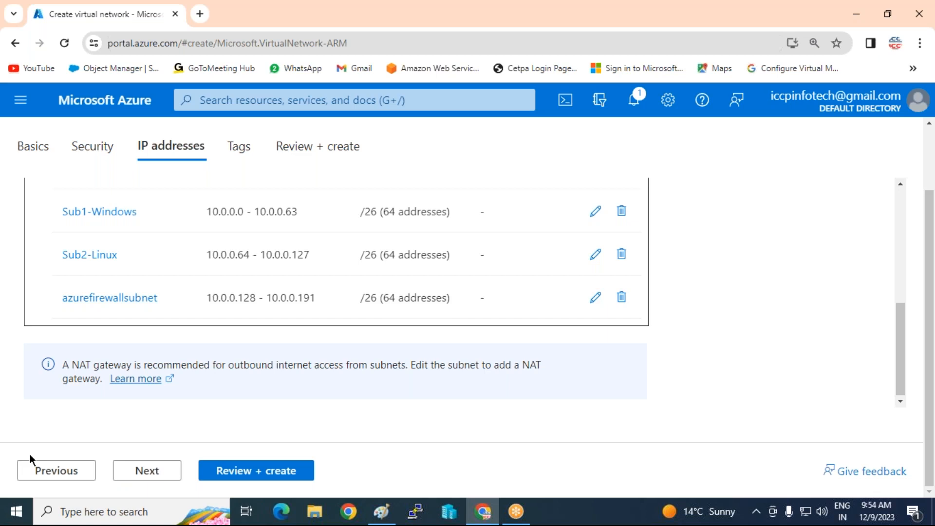
{"action": "left_click", "coordinate": [252, 479]}
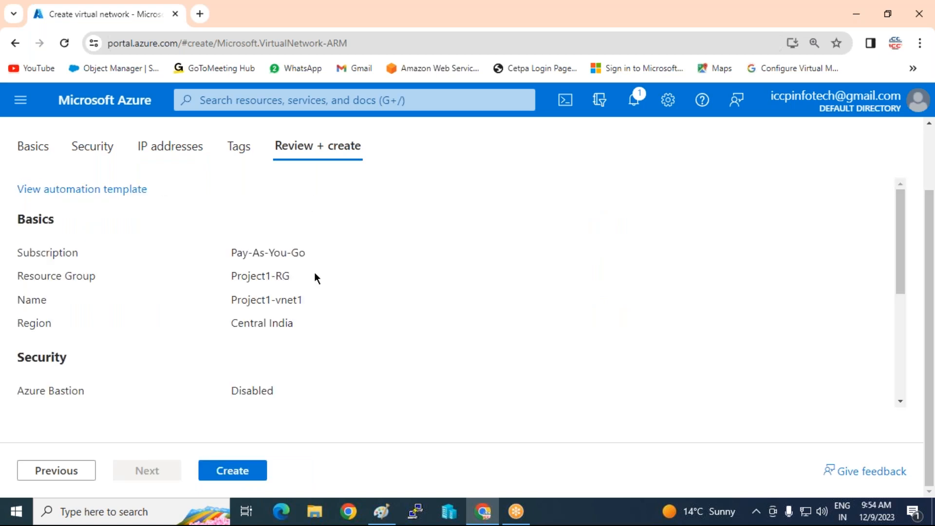
{"action": "left_click", "coordinate": [238, 471]}
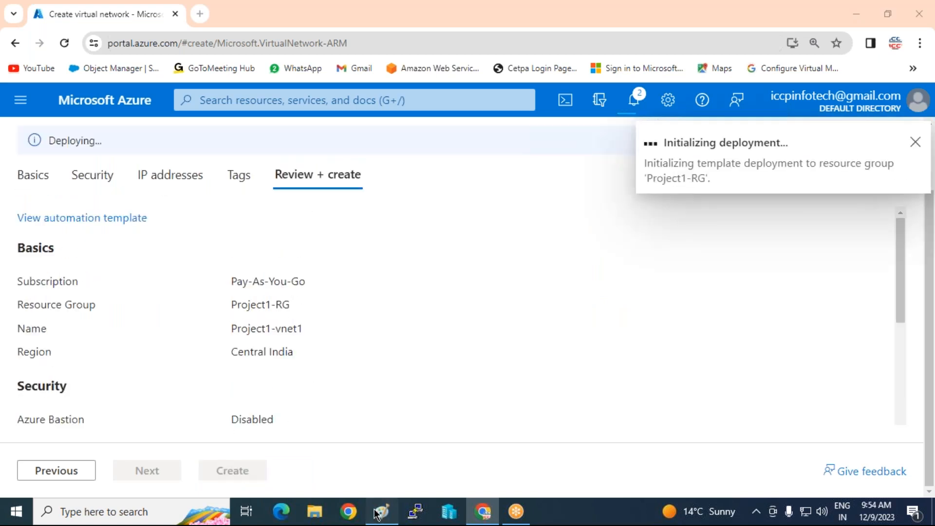
Switch to the Paint diagram, set Color 2 to white and activate the brush tool
{"action": "left_click", "coordinate": [381, 511]}
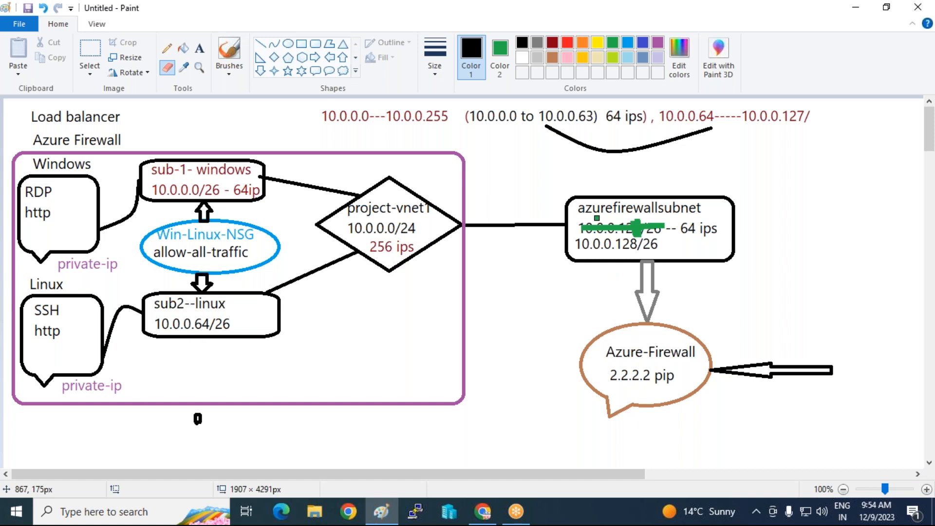
{"action": "left_click", "coordinate": [499, 56]}
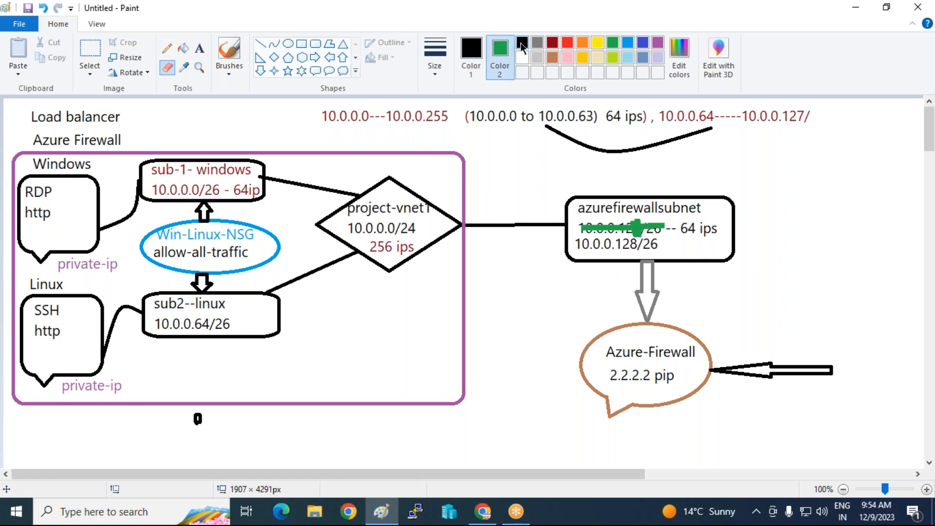
{"action": "left_click", "coordinate": [522, 57]}
{"action": "left_click", "coordinate": [227, 50]}
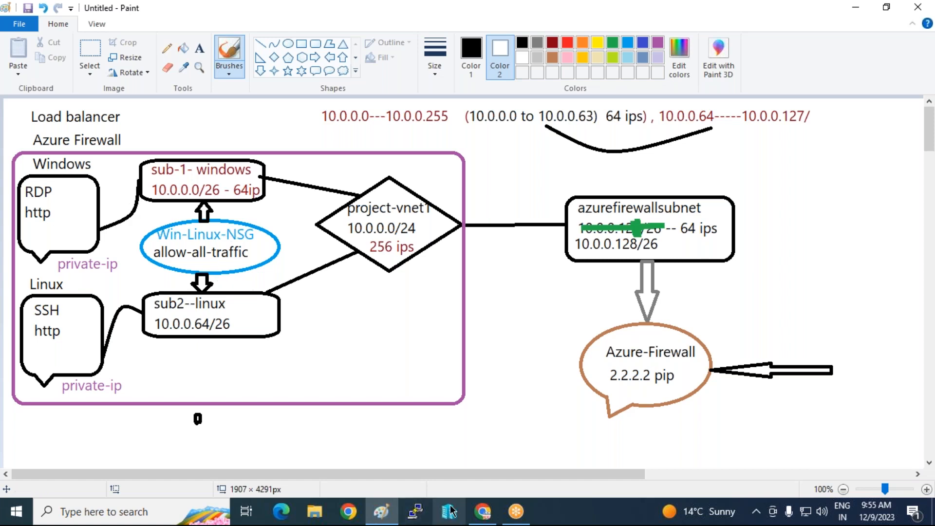
Return to the Azure portal and define a new network security group named Linux-Windows-NSG in resource group Project1-RG
{"action": "left_click", "coordinate": [483, 512]}
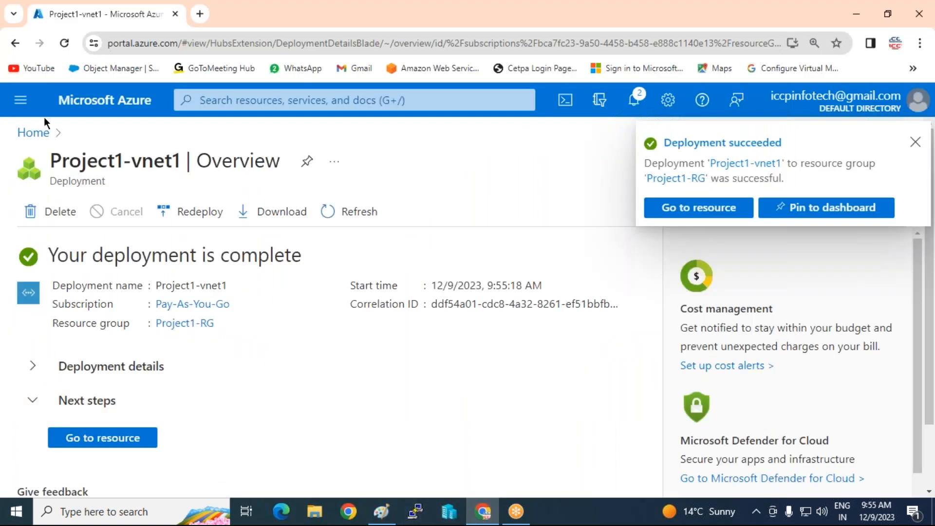
{"action": "left_click", "coordinate": [30, 132]}
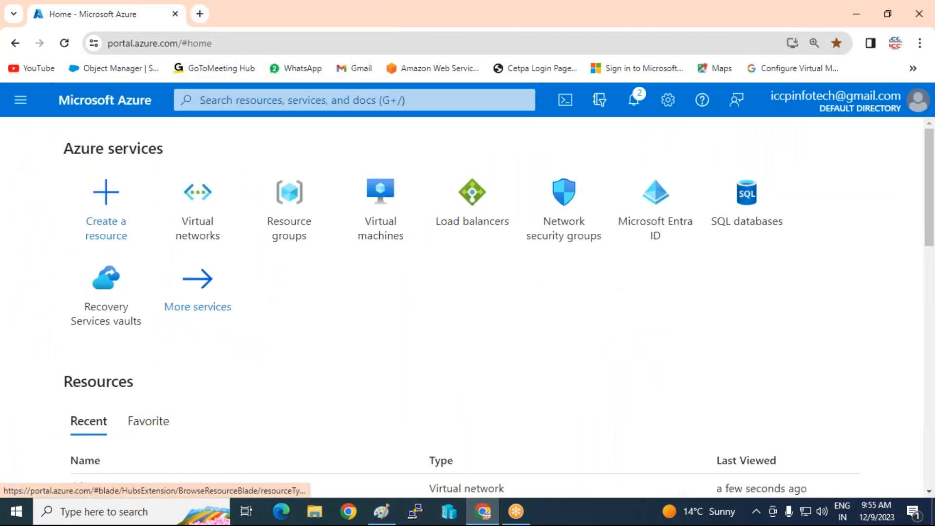
{"action": "left_click", "coordinate": [555, 234]}
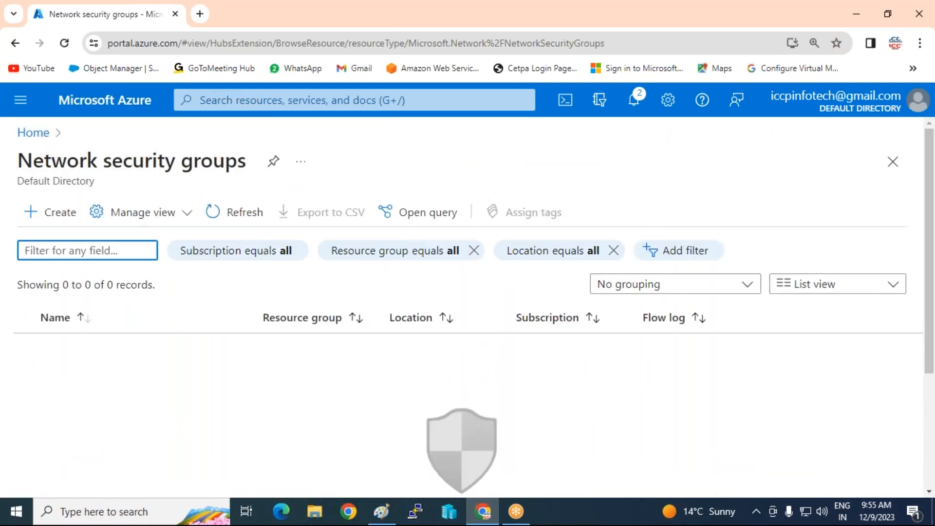
{"action": "left_click", "coordinate": [65, 223]}
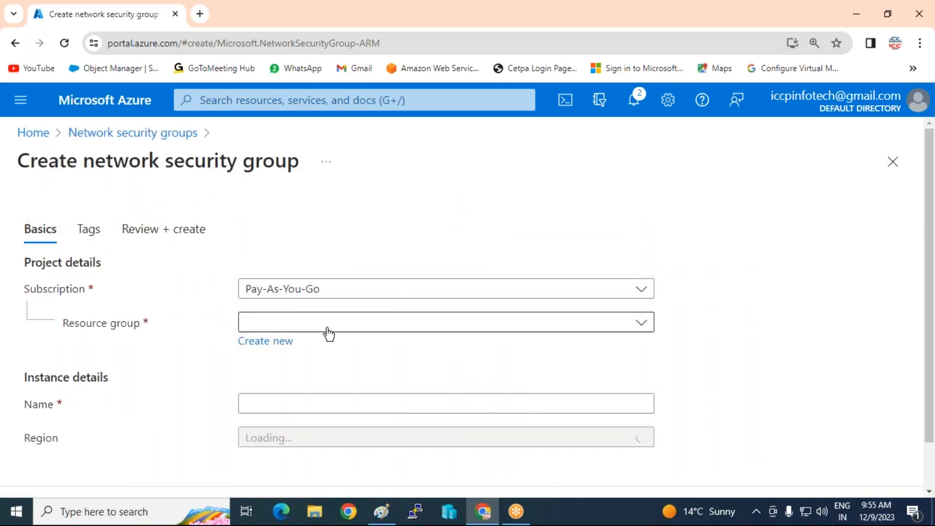
{"action": "left_click", "coordinate": [328, 329]}
{"action": "left_click", "coordinate": [316, 415]}
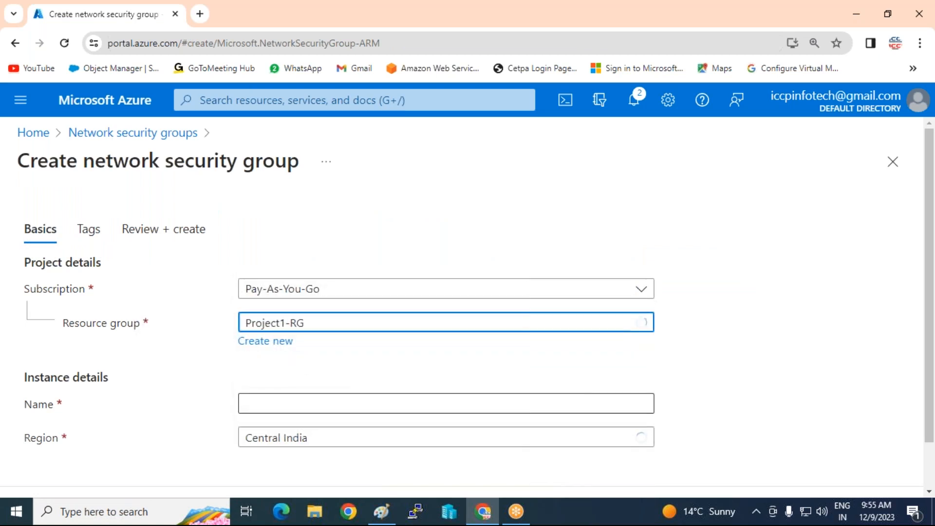
{"action": "left_click", "coordinate": [316, 404]}
{"action": "type", "text": "L"}
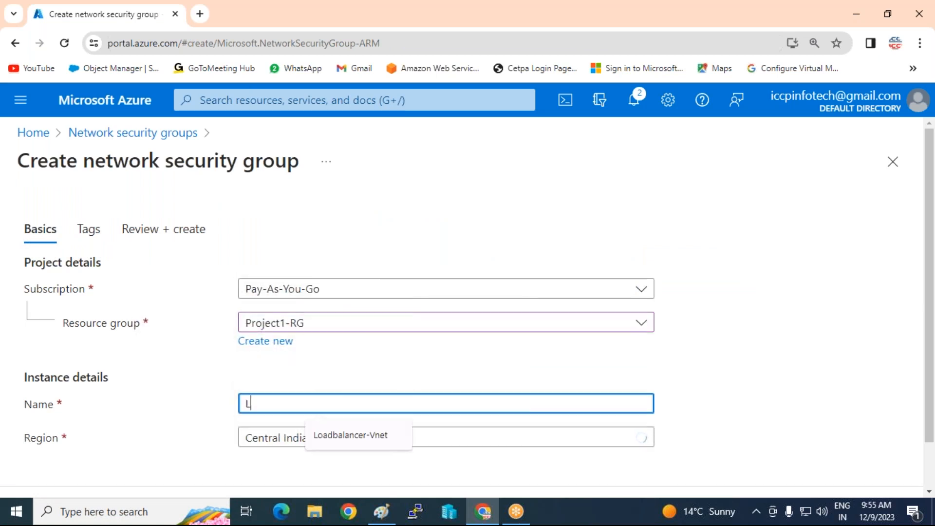
{"action": "type", "text": "inux-Wi"}
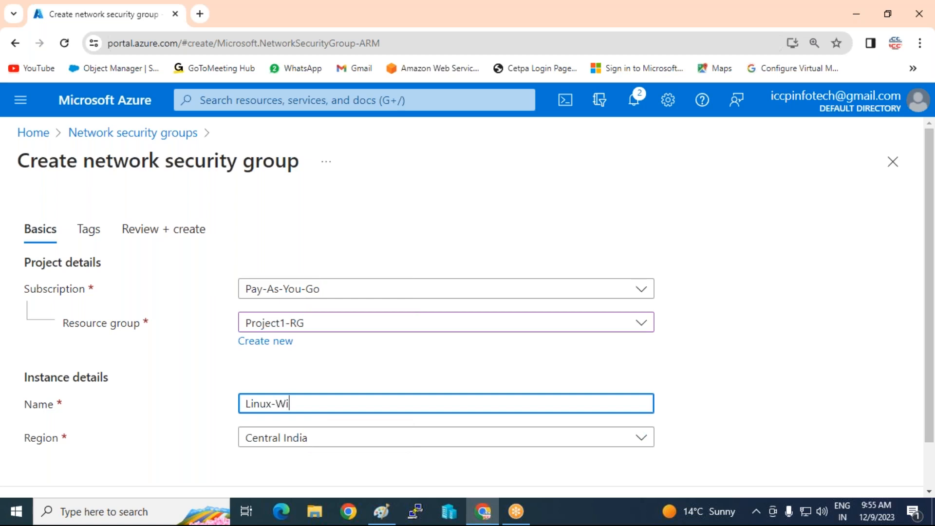
{"action": "type", "text": "ndows-NSG"}
Review the Linux-Windows-NSG configuration and create the network security group
{"action": "scroll", "coordinate": [414, 397], "scroll_direction": "down", "scroll_amount": 1}
{"action": "left_click", "coordinate": [50, 469]}
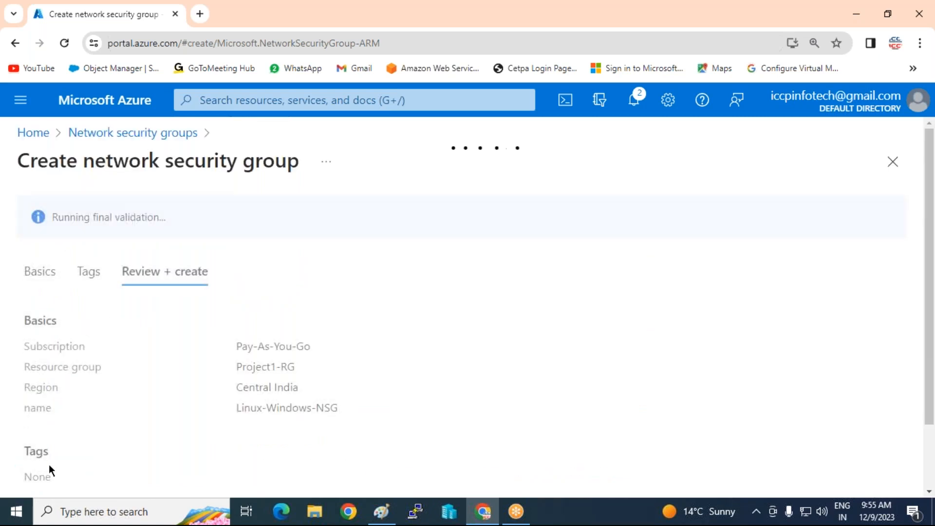
{"action": "scroll", "coordinate": [86, 449], "scroll_direction": "down", "scroll_amount": 2}
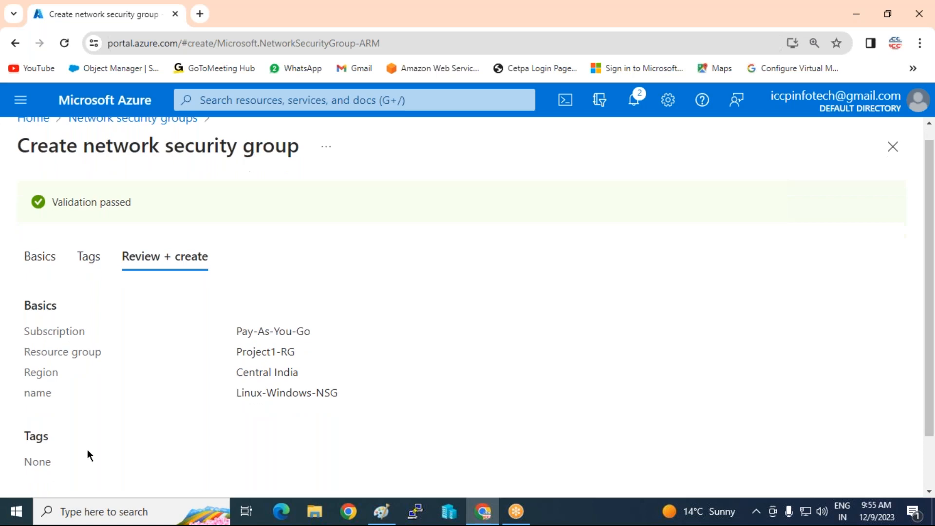
{"action": "left_click", "coordinate": [51, 470]}
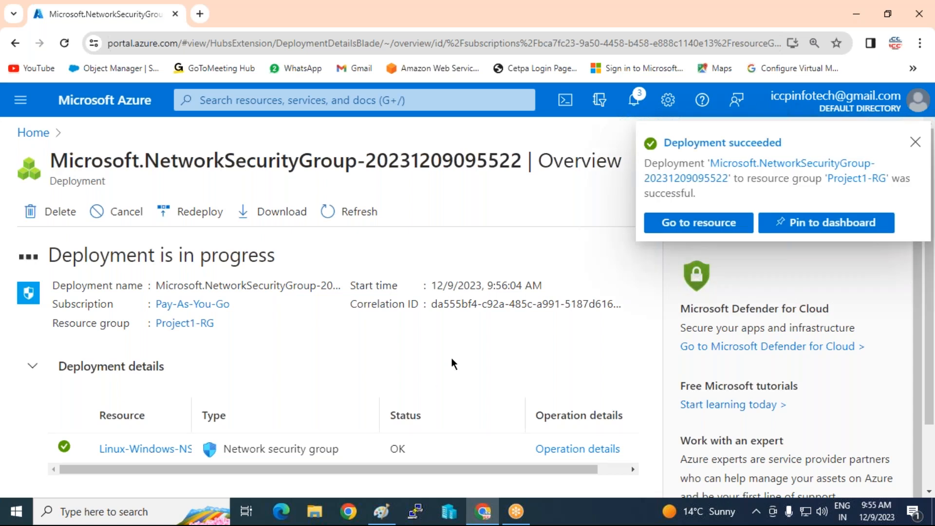
Open Linux-Windows-NSG and define an inbound security rule with the Custom service and destination port range *
{"action": "left_click", "coordinate": [677, 223]}
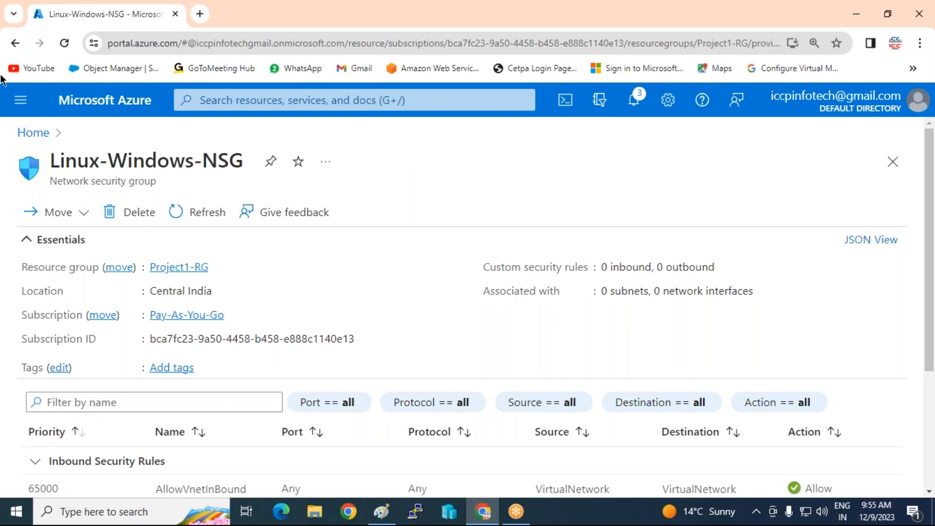
{"action": "left_click", "coordinate": [21, 101]}
{"action": "left_click", "coordinate": [70, 392]}
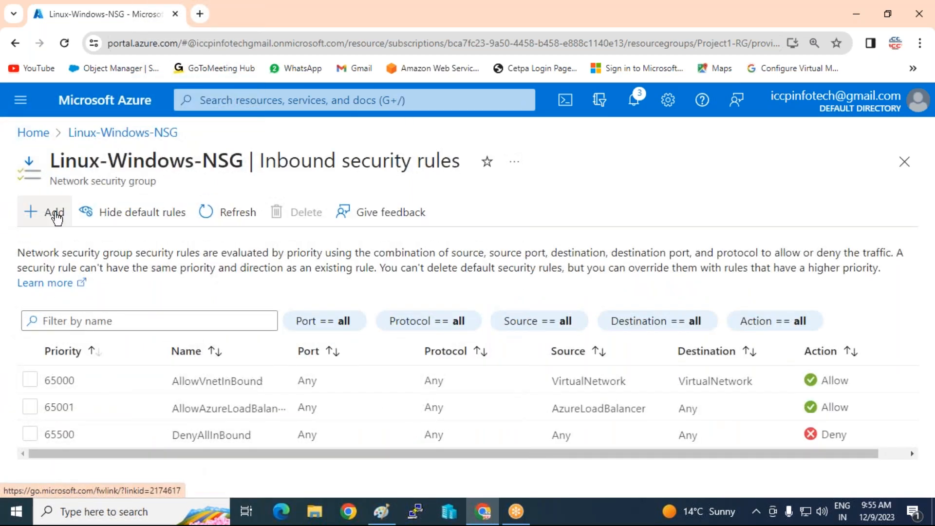
{"action": "left_click", "coordinate": [55, 214]}
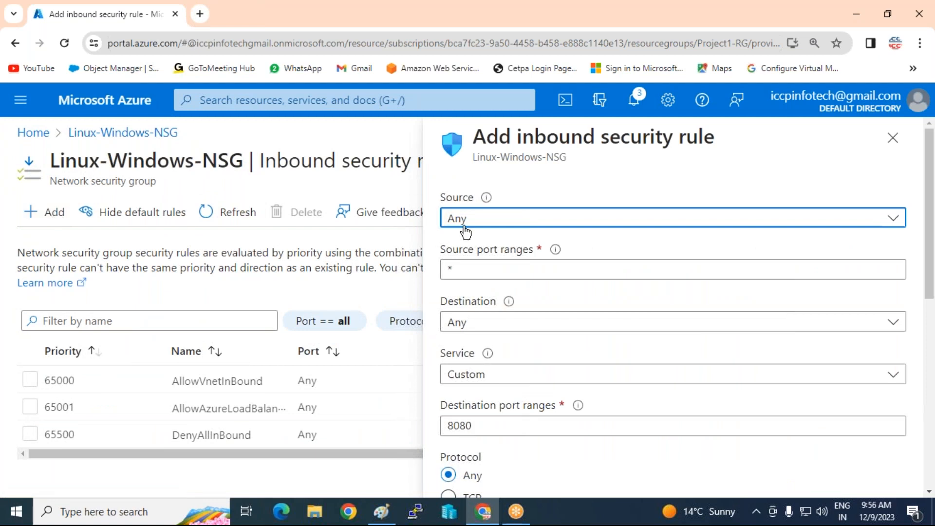
{"action": "left_click", "coordinate": [501, 378]}
{"action": "scroll", "coordinate": [492, 240], "scroll_direction": "down", "scroll_amount": 5}
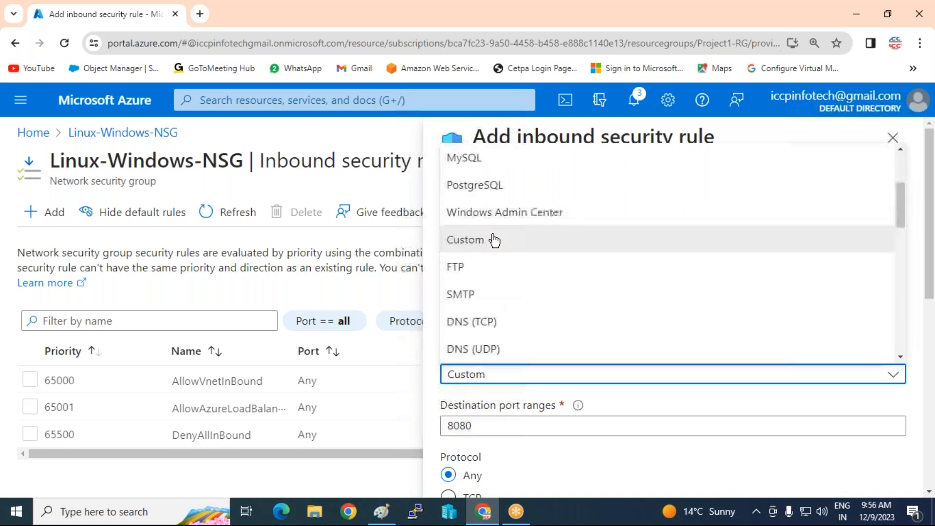
{"action": "scroll", "coordinate": [492, 240], "scroll_direction": "down", "scroll_amount": 5}
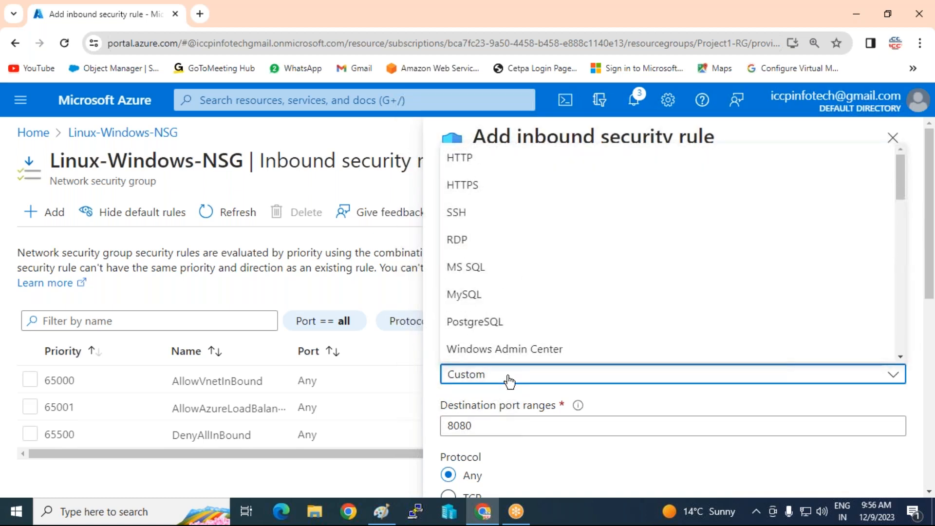
{"action": "left_click", "coordinate": [507, 382]}
{"action": "key", "text": "Tab"}
{"action": "type", "text": "*"}
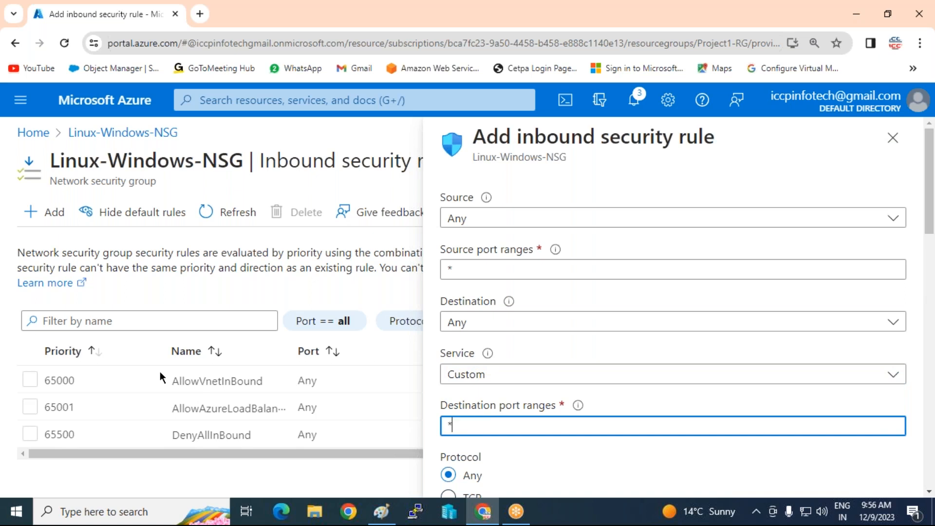
Check the inbound rule's remaining settings and add the rule to Linux-Windows-NSG
{"action": "scroll", "coordinate": [633, 341], "scroll_direction": "down", "scroll_amount": 2}
{"action": "scroll", "coordinate": [672, 307], "scroll_direction": "down", "scroll_amount": 15}
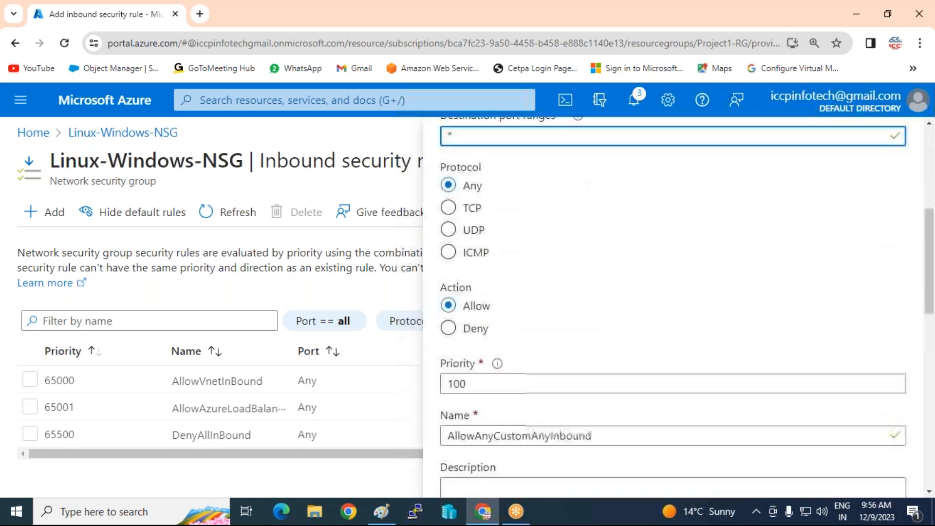
{"action": "scroll", "coordinate": [497, 464], "scroll_direction": "down", "scroll_amount": 3}
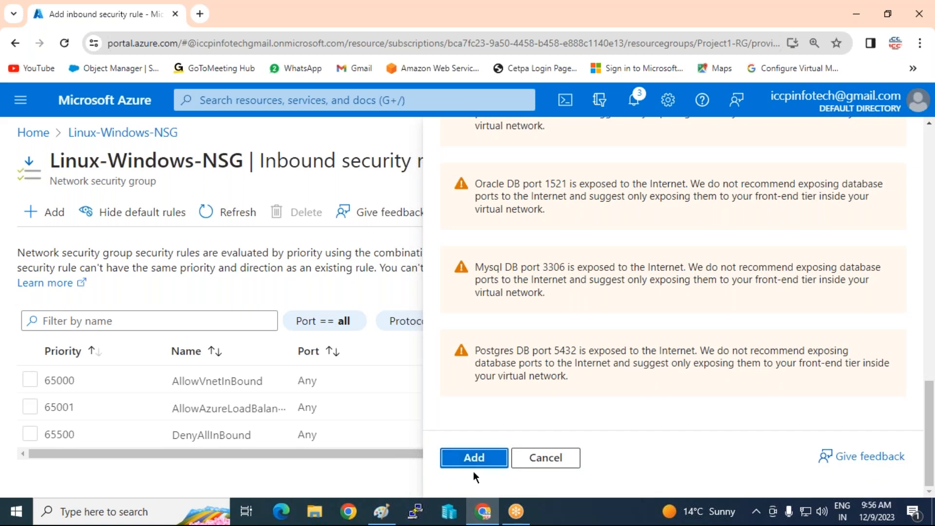
{"action": "left_click", "coordinate": [473, 460]}
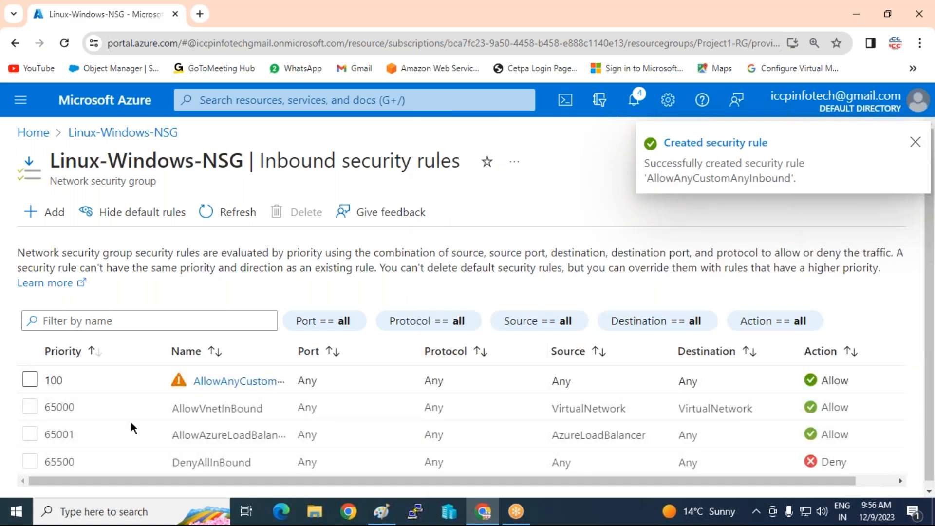
Start a subnet association for Linux-Windows-NSG in Project1-vnet1 and compare the selectable subnets with the Paint diagram
{"action": "left_click", "coordinate": [20, 99]}
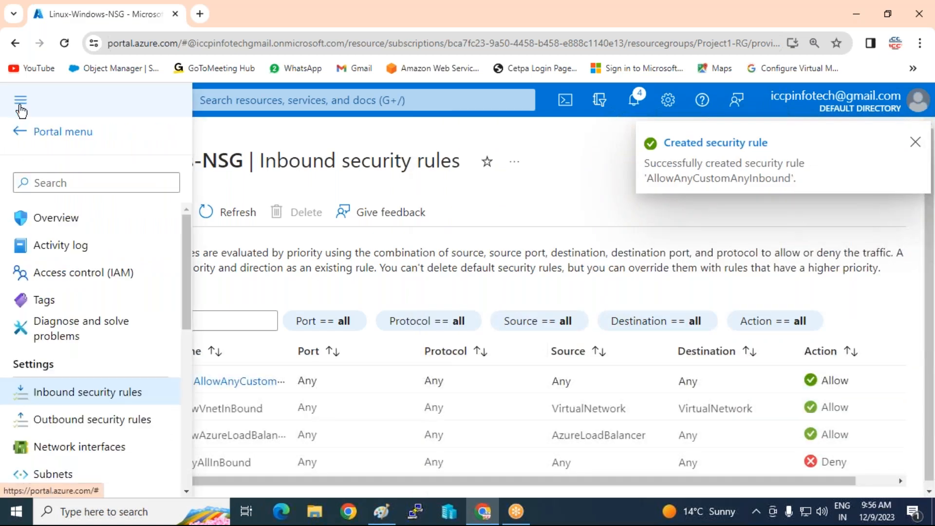
{"action": "scroll", "coordinate": [60, 356], "scroll_direction": "down", "scroll_amount": 3}
{"action": "left_click", "coordinate": [59, 341]}
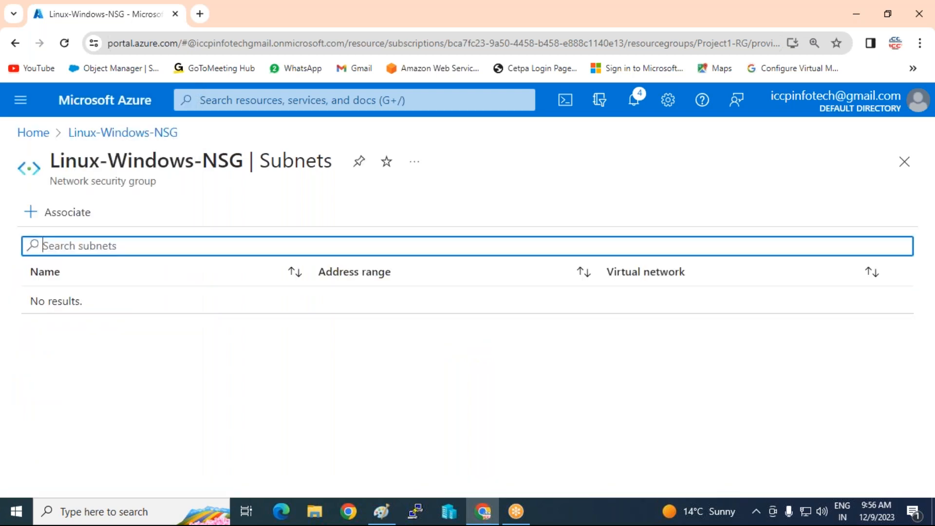
{"action": "left_click", "coordinate": [39, 215]}
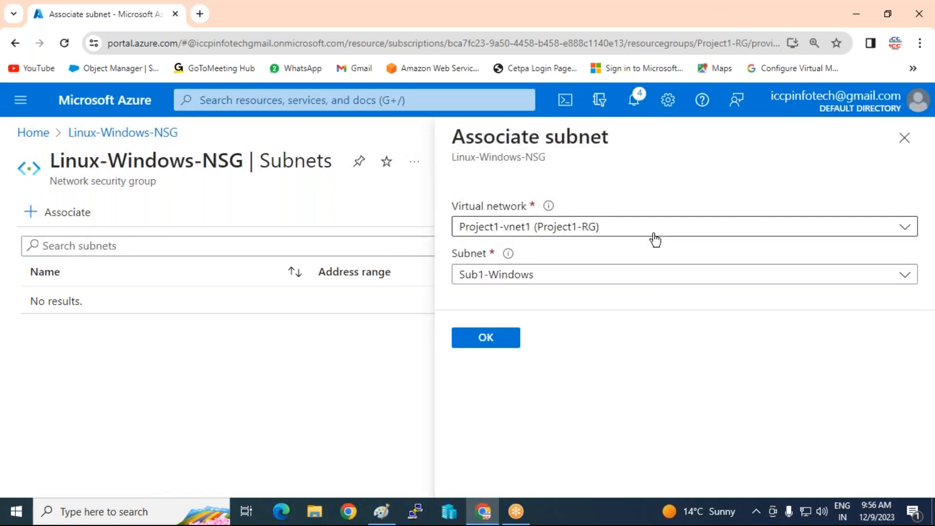
{"action": "left_click", "coordinate": [655, 276]}
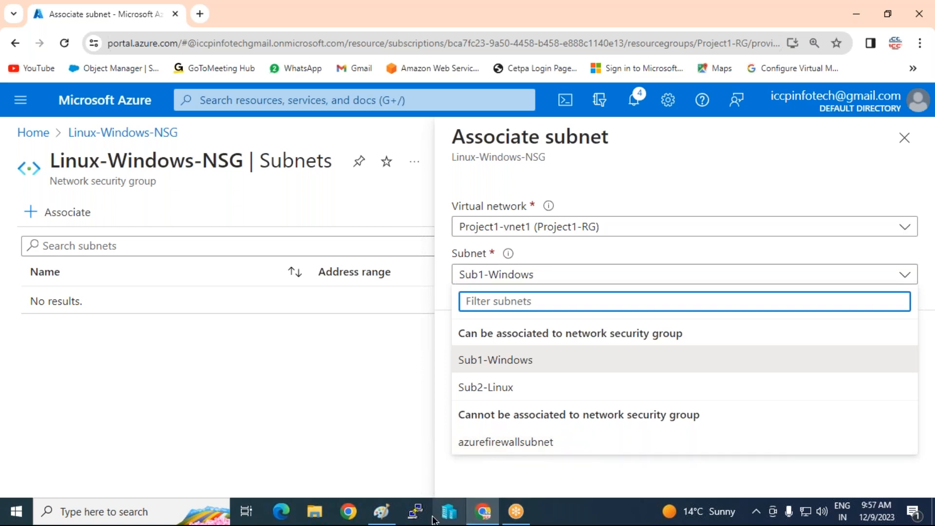
{"action": "left_click", "coordinate": [382, 512]}
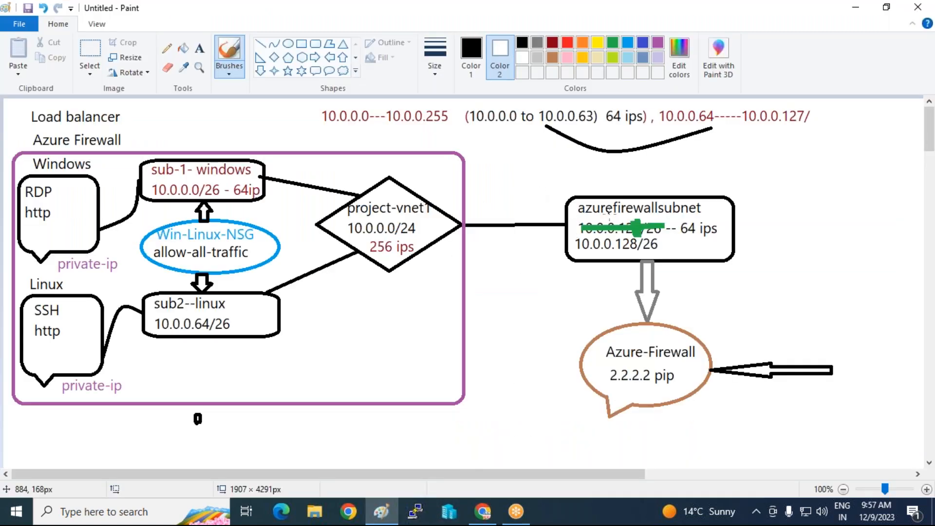
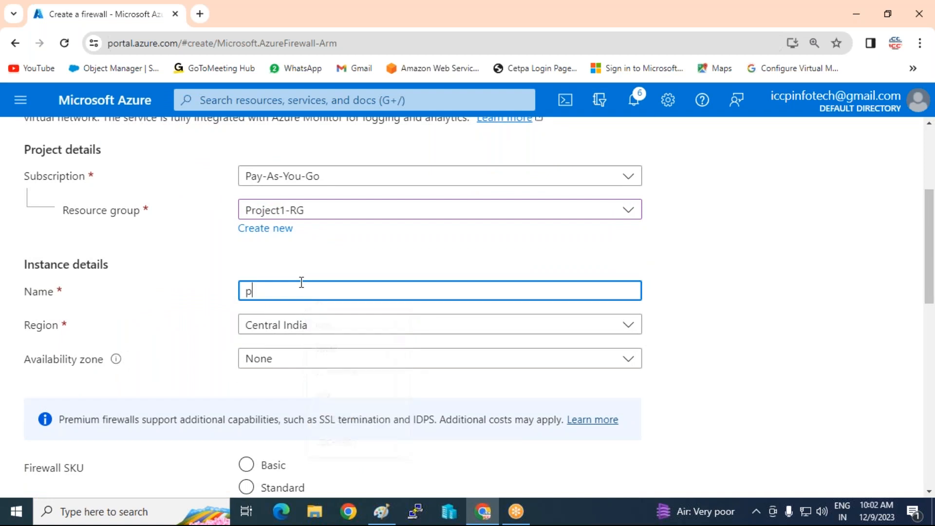
Name the new firewall project1-firewall and set its SKU to Standard
{"action": "type", "text": "1-firewall"}
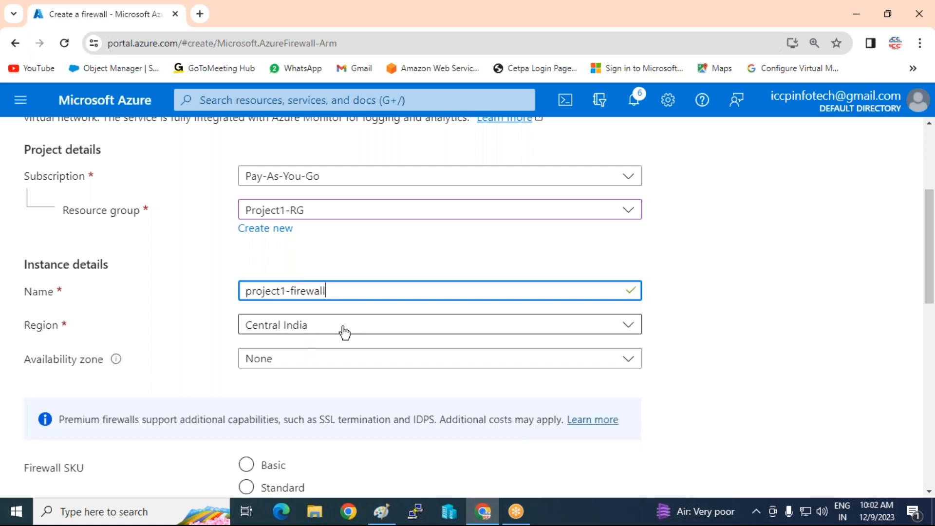
{"action": "scroll", "coordinate": [343, 330], "scroll_direction": "down", "scroll_amount": 3}
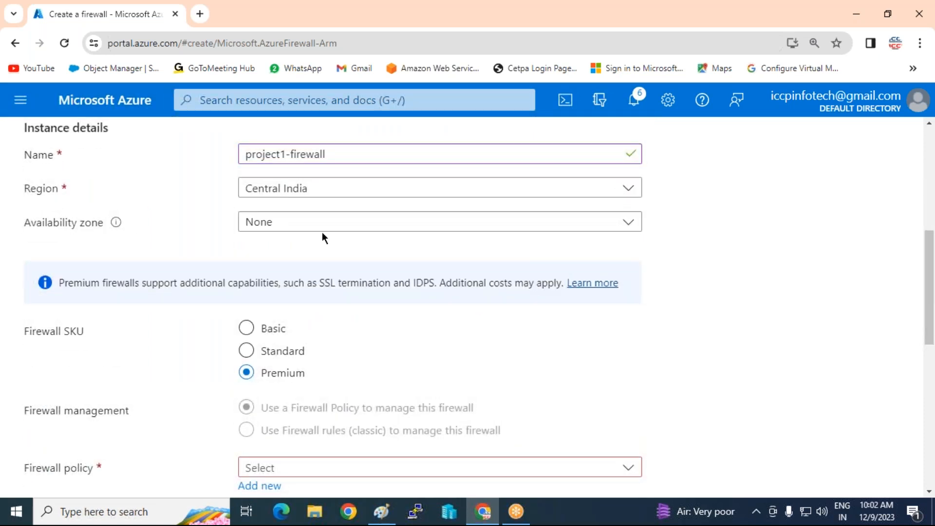
{"action": "left_click", "coordinate": [319, 229]}
{"action": "left_click", "coordinate": [204, 224]}
{"action": "scroll", "coordinate": [395, 307], "scroll_direction": "down", "scroll_amount": 2}
{"action": "left_click", "coordinate": [247, 284]}
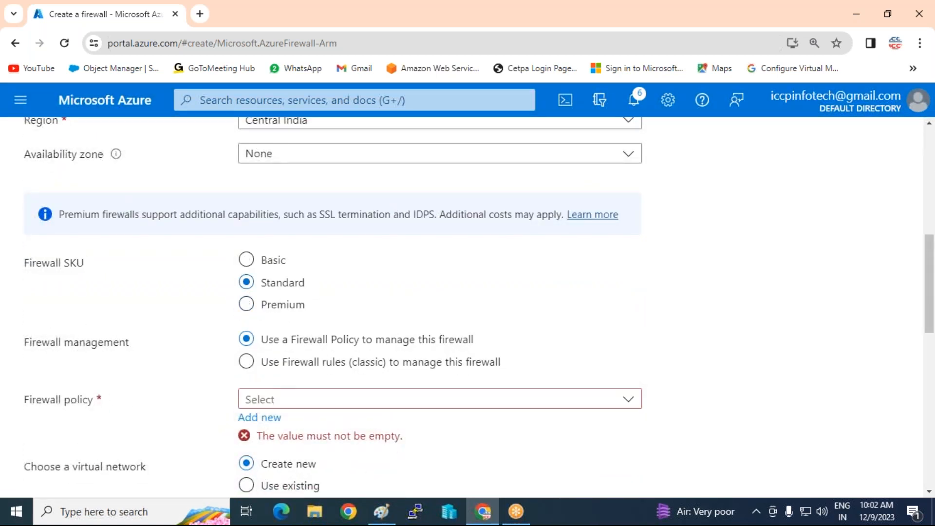
{"action": "scroll", "coordinate": [247, 293], "scroll_direction": "down", "scroll_amount": 2}
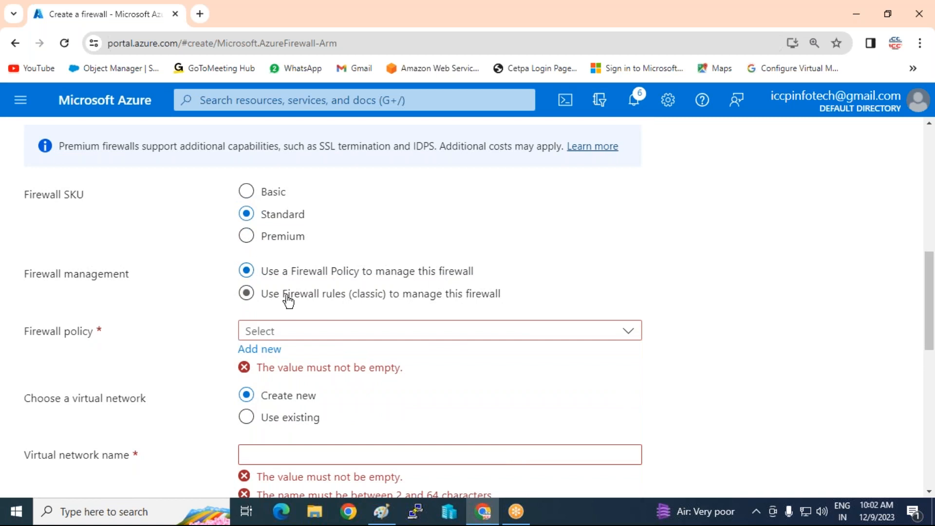
{"action": "left_click", "coordinate": [247, 294]}
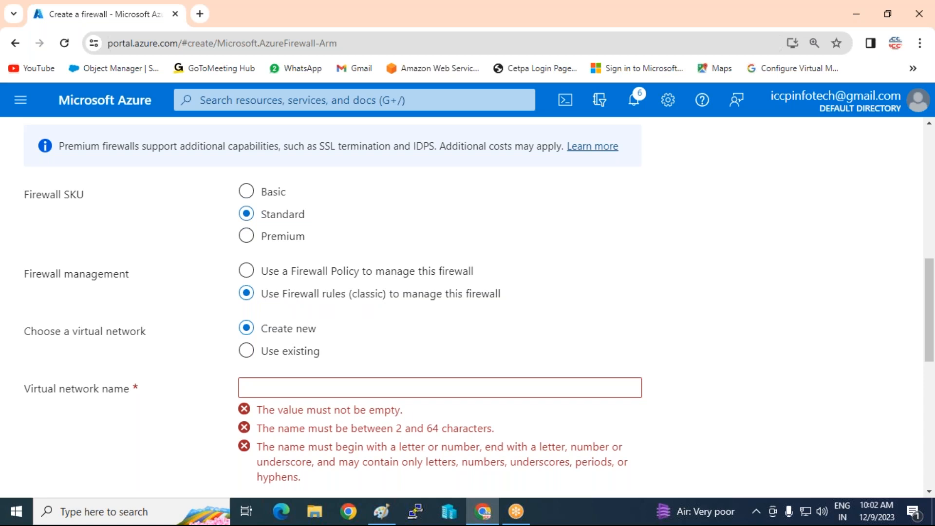
{"action": "left_click", "coordinate": [365, 274]}
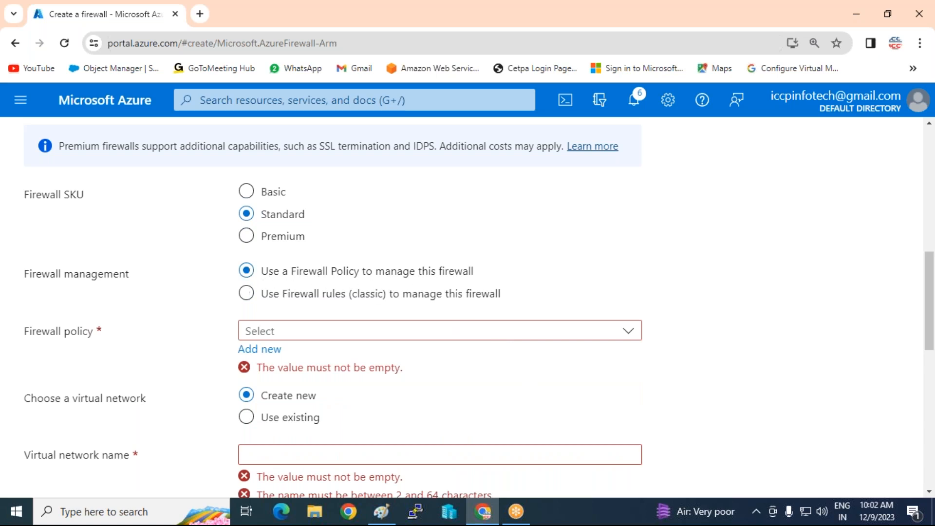
{"action": "left_click", "coordinate": [303, 335]}
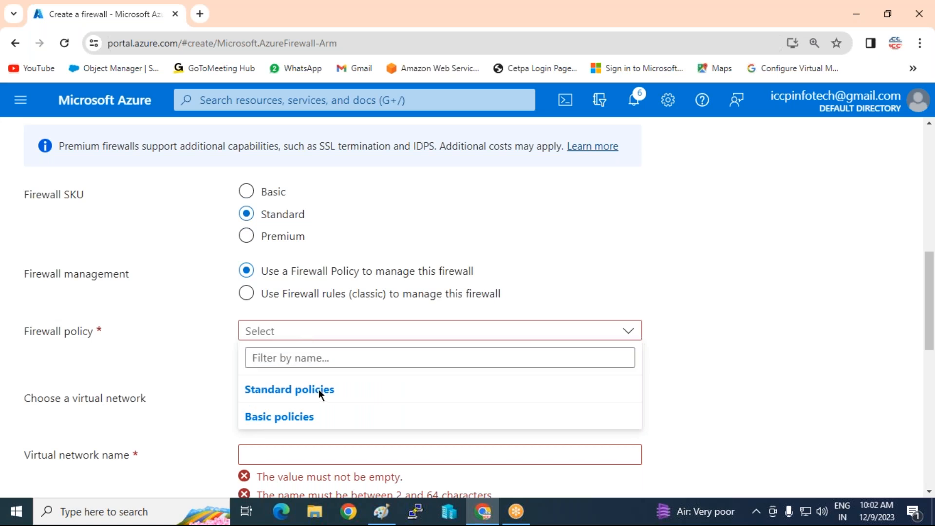
{"action": "left_click", "coordinate": [235, 339]}
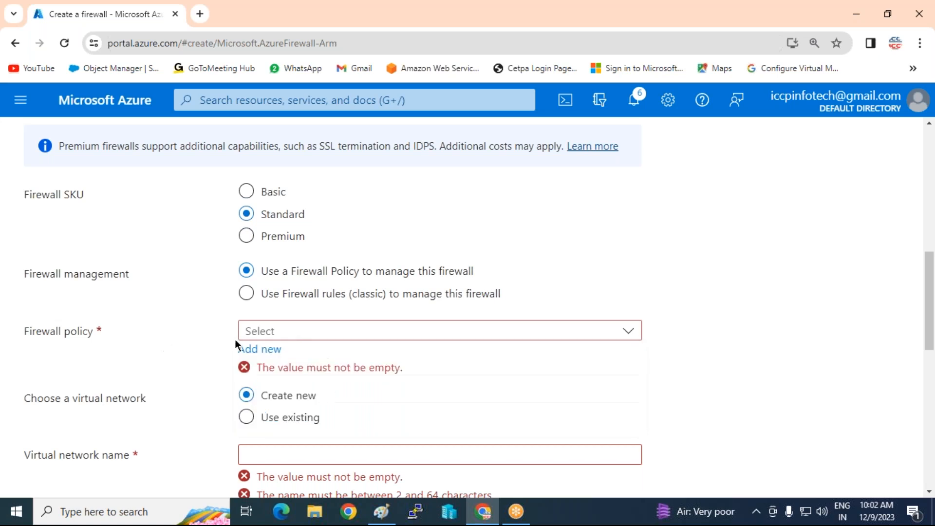
Add a new firewall policy named project1-policyes for the firewall
{"action": "left_click", "coordinate": [262, 351]}
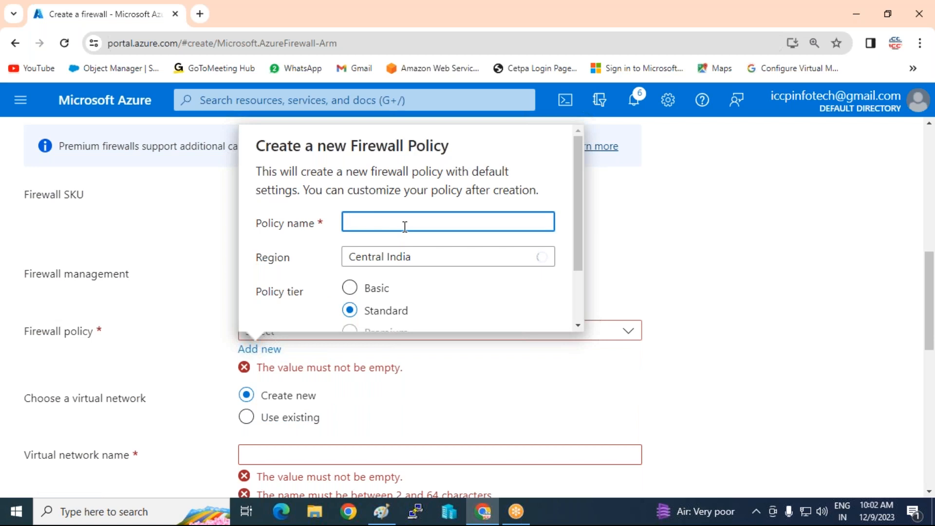
{"action": "type", "text": "project1-policyes"}
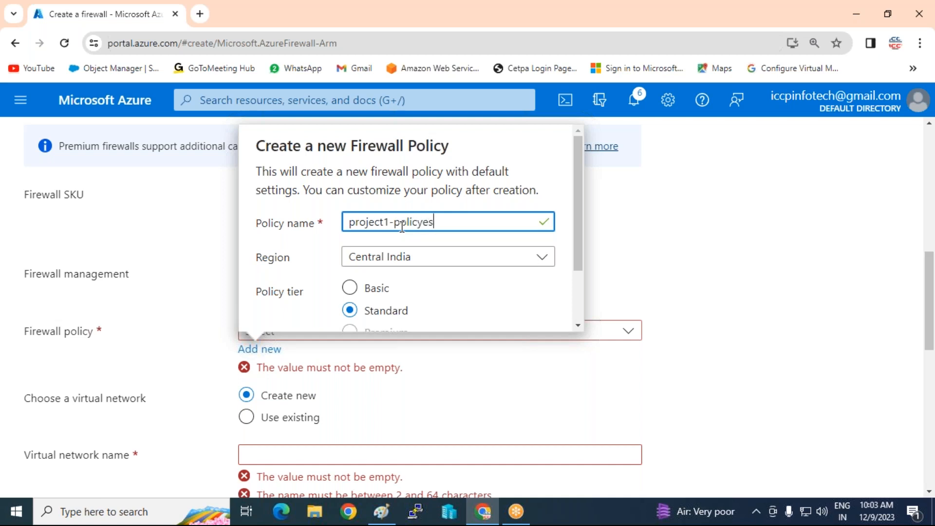
{"action": "scroll", "coordinate": [427, 275], "scroll_direction": "down", "scroll_amount": 3}
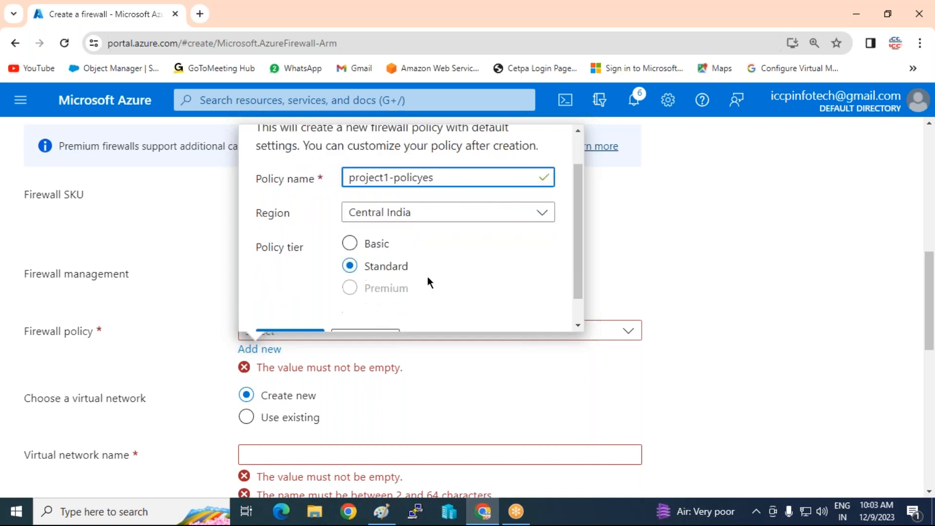
{"action": "key", "text": "Return"}
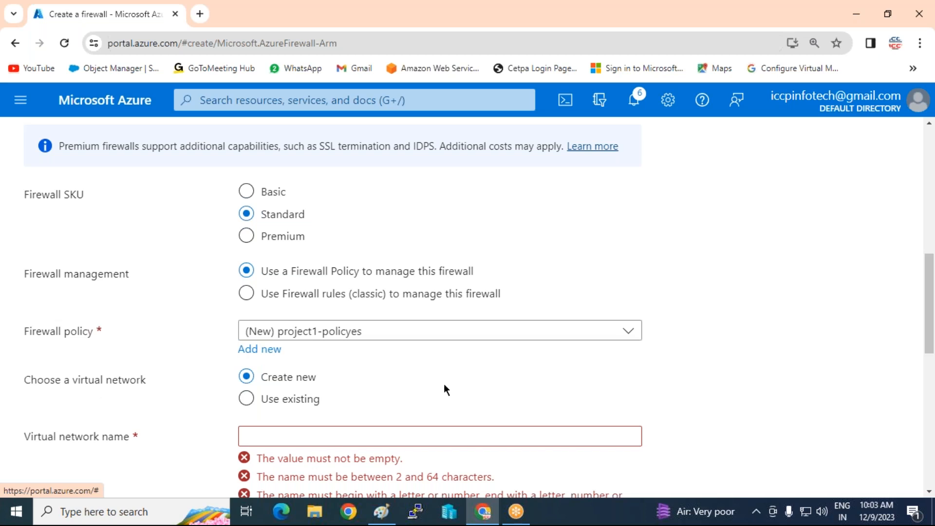
Place the firewall in the existing virtual network Project1-vnet1 (Project1-RG)
{"action": "scroll", "coordinate": [444, 384], "scroll_direction": "down", "scroll_amount": 1}
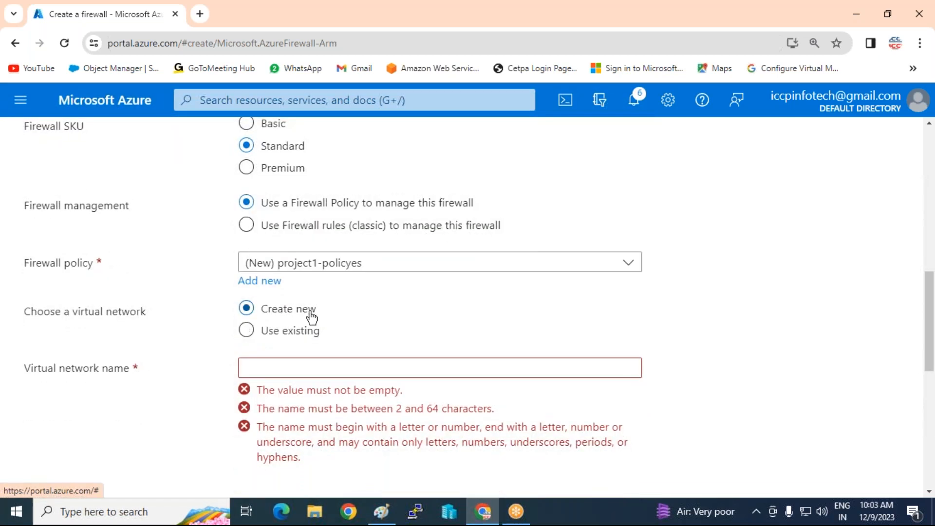
{"action": "left_click", "coordinate": [300, 333]}
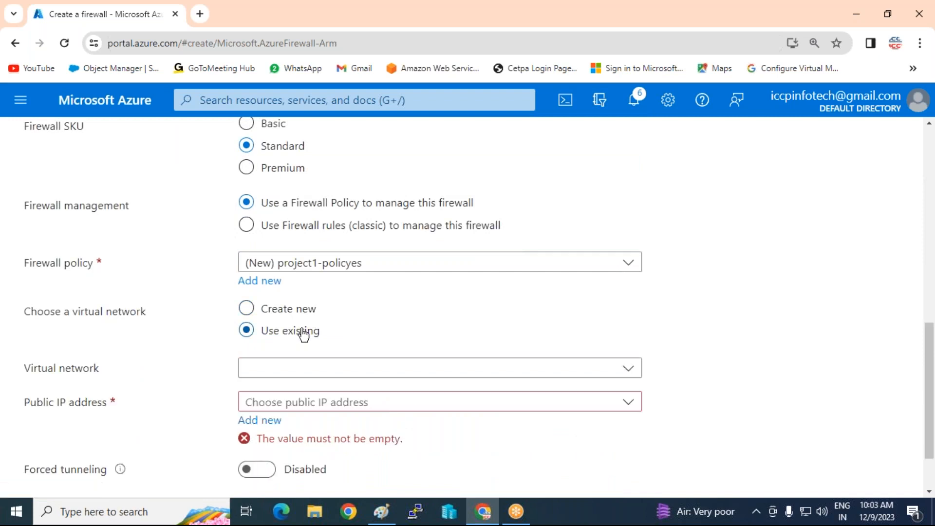
{"action": "scroll", "coordinate": [458, 344], "scroll_direction": "down", "scroll_amount": 1}
{"action": "left_click", "coordinate": [456, 307]}
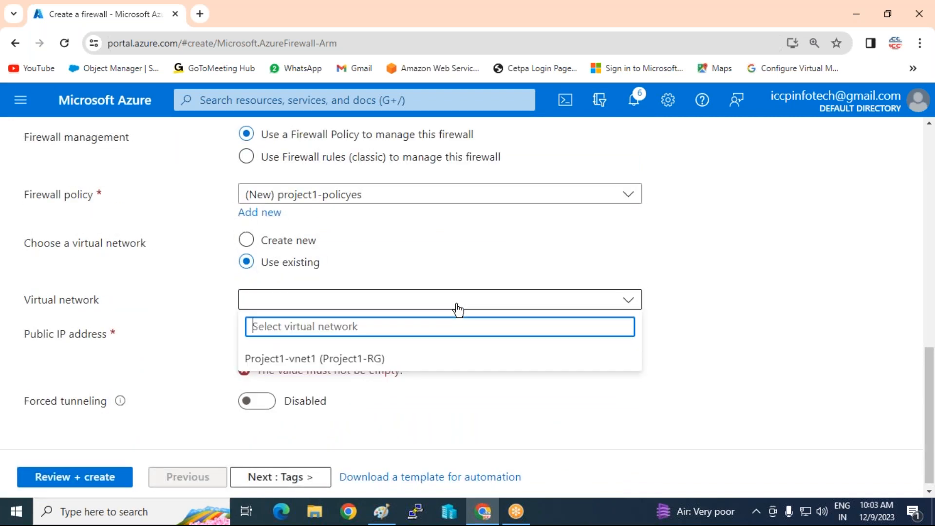
{"action": "left_click", "coordinate": [358, 360]}
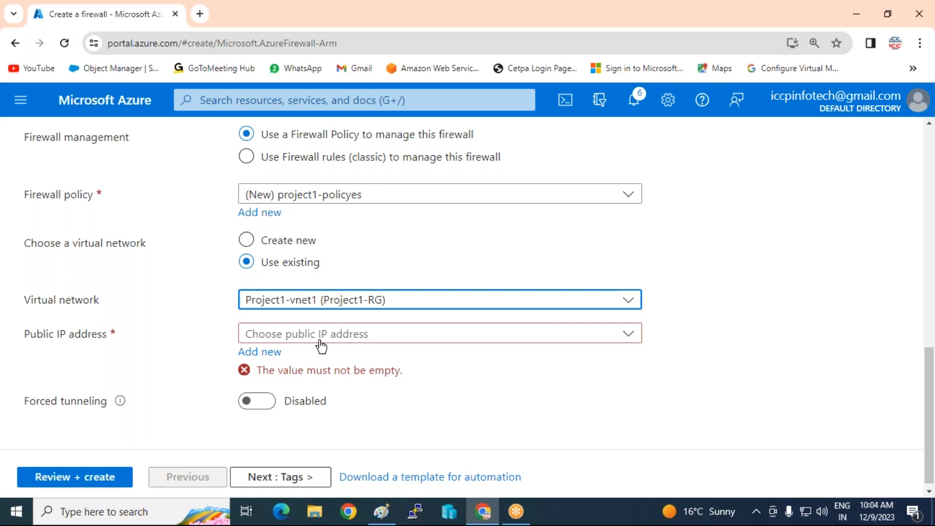
Add a new public IP address named firewall-pip for the firewall
{"action": "left_click", "coordinate": [257, 352]}
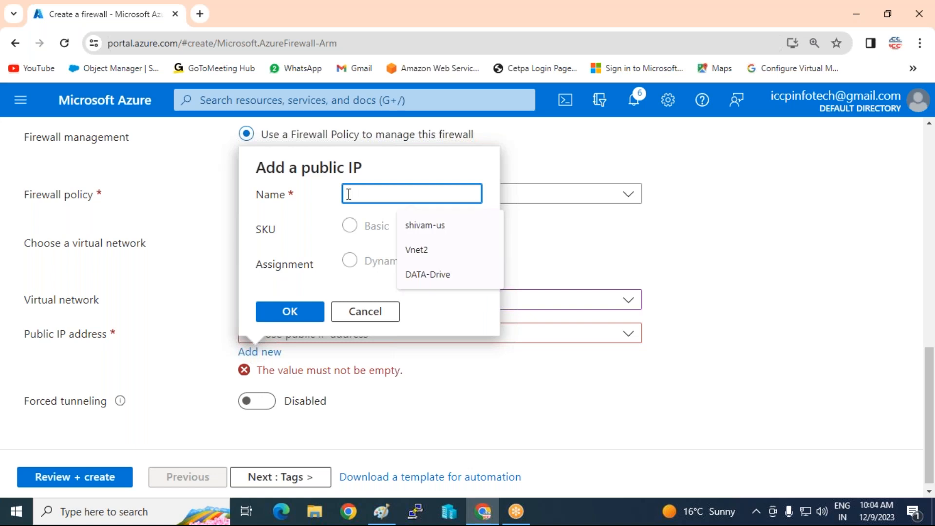
{"action": "type", "text": "firew"}
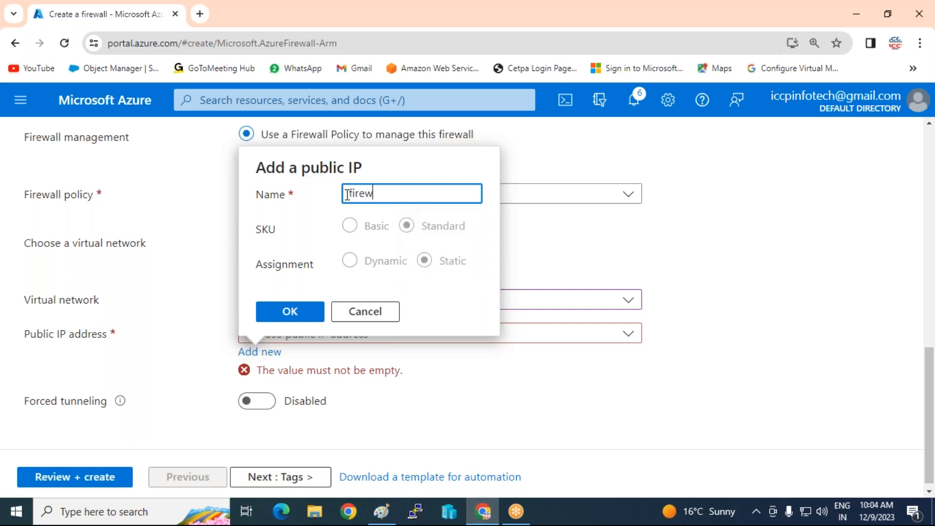
{"action": "type", "text": "all-pip"}
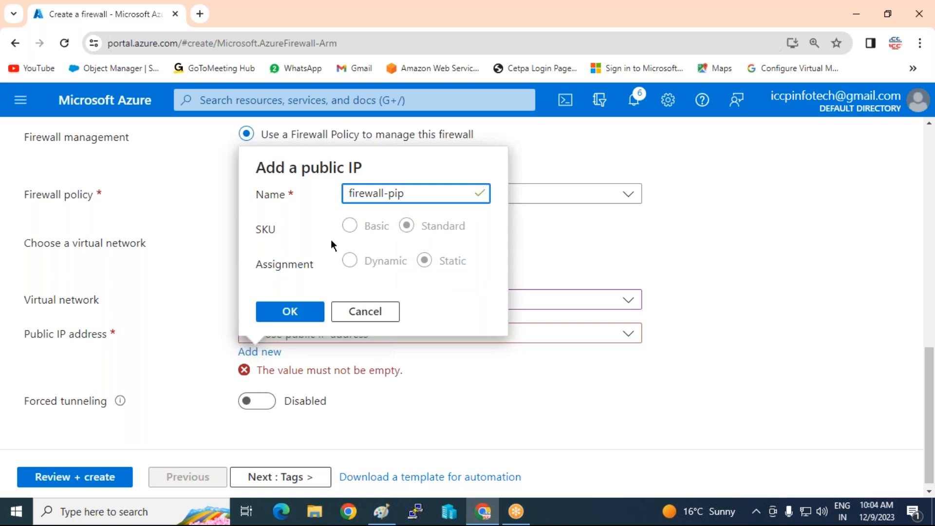
{"action": "left_click", "coordinate": [272, 318]}
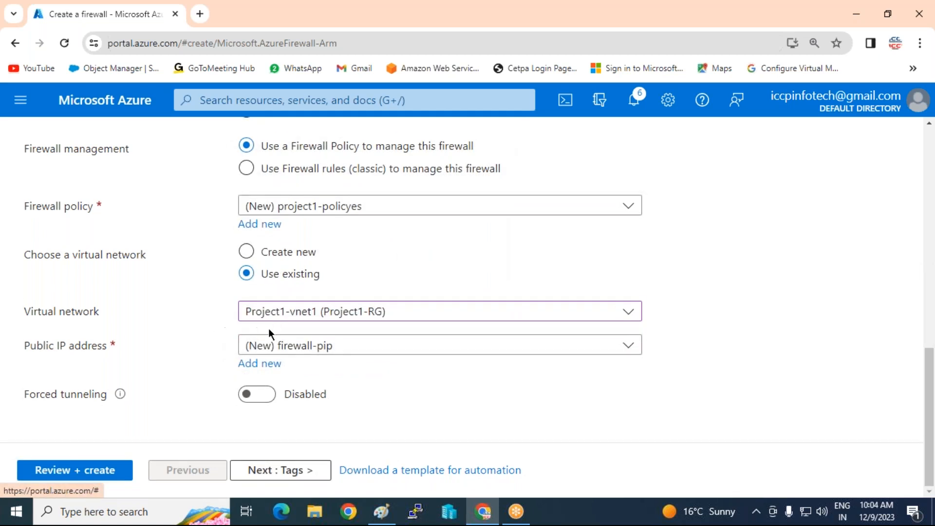
Review the firewall's configuration summary and submit it for deployment
{"action": "left_click", "coordinate": [69, 474]}
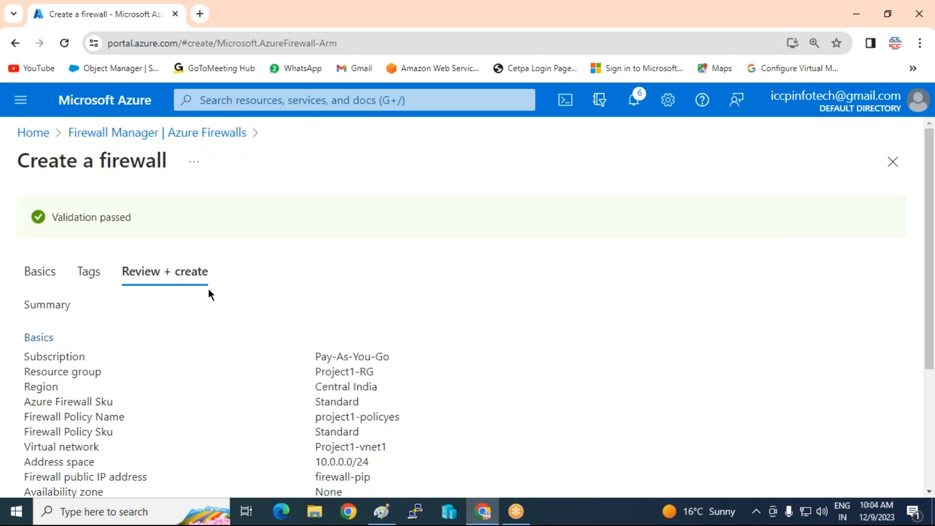
{"action": "scroll", "coordinate": [208, 292], "scroll_direction": "down", "scroll_amount": 4}
{"action": "left_click", "coordinate": [49, 470]}
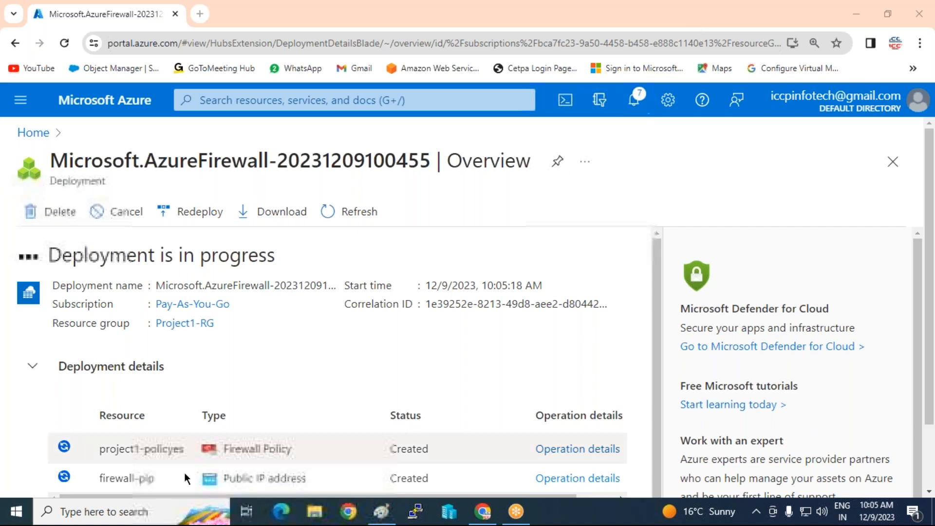
Glance at the network diagram in Paint, return to the browser and open the portal's home page in a second tab
{"action": "left_click", "coordinate": [381, 511]}
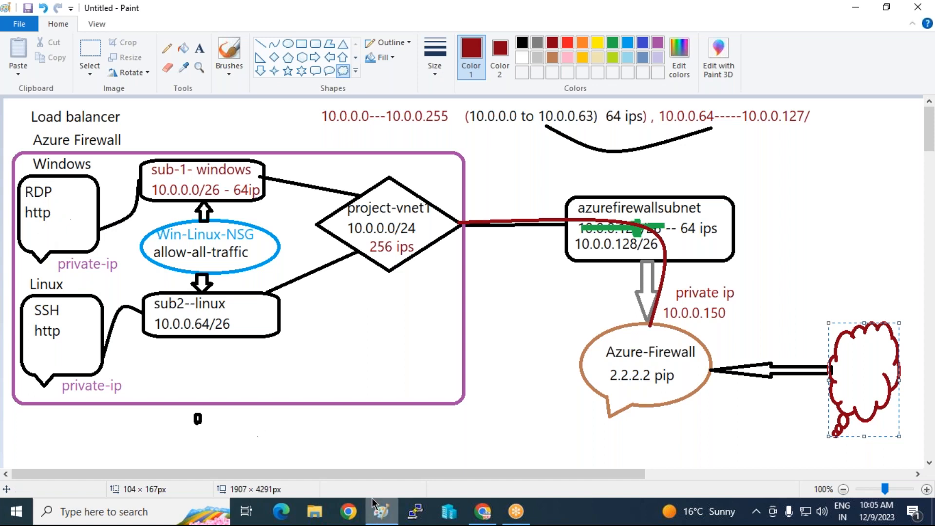
{"action": "left_click", "coordinate": [494, 520]}
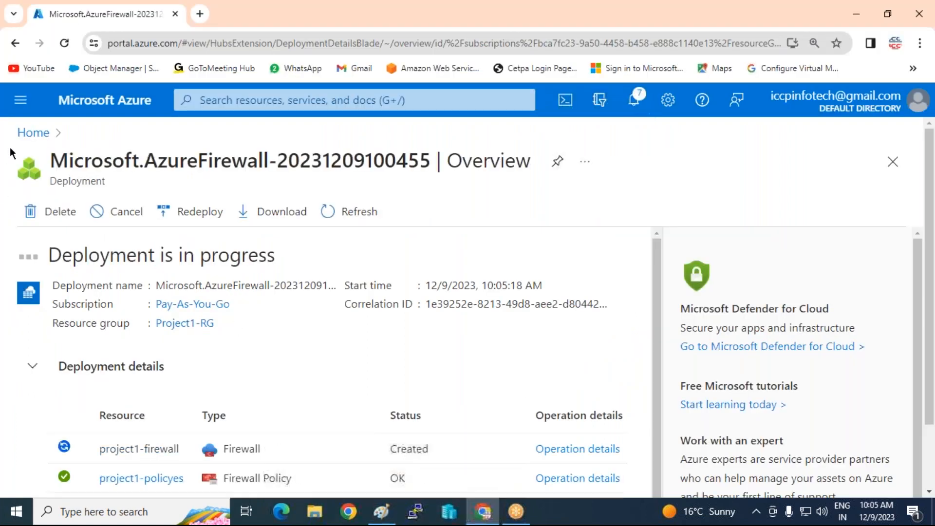
{"action": "right_click", "coordinate": [31, 133]}
{"action": "left_click", "coordinate": [69, 147]}
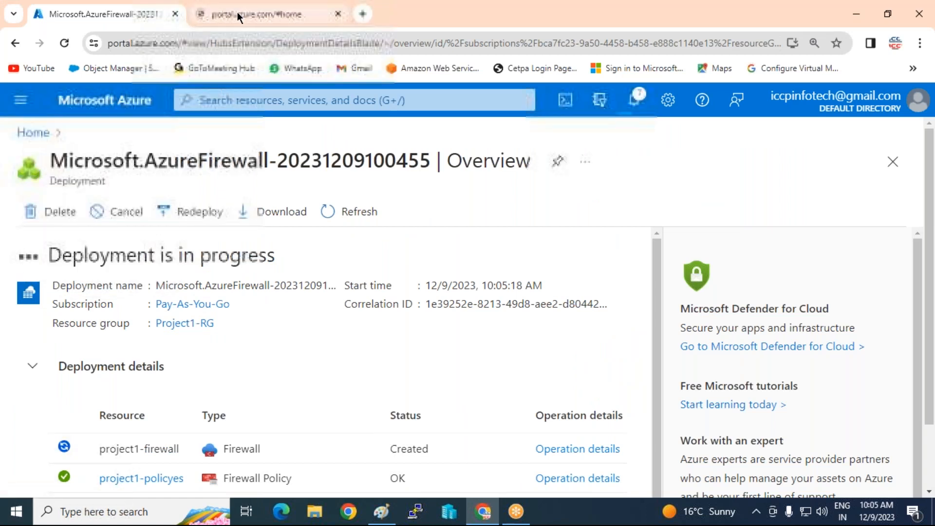
{"action": "left_click", "coordinate": [237, 12]}
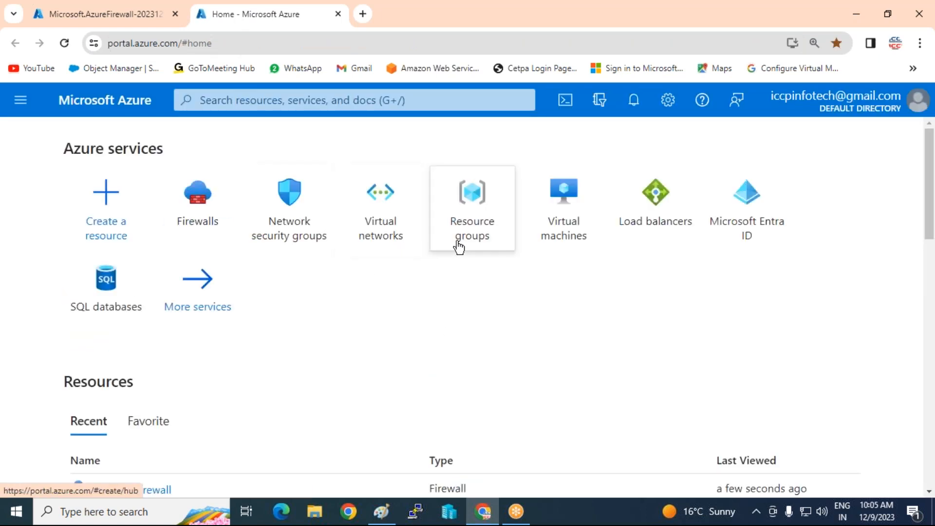
Start a new Azure virtual machine in resource group Project1-RG and name it Win-server1
{"action": "left_click", "coordinate": [582, 237]}
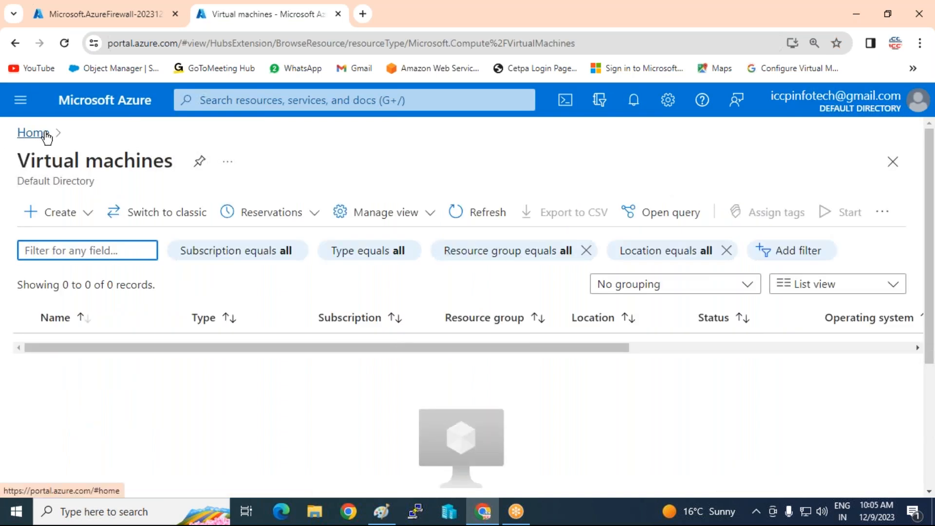
{"action": "left_click", "coordinate": [59, 212]}
{"action": "left_click", "coordinate": [80, 280]}
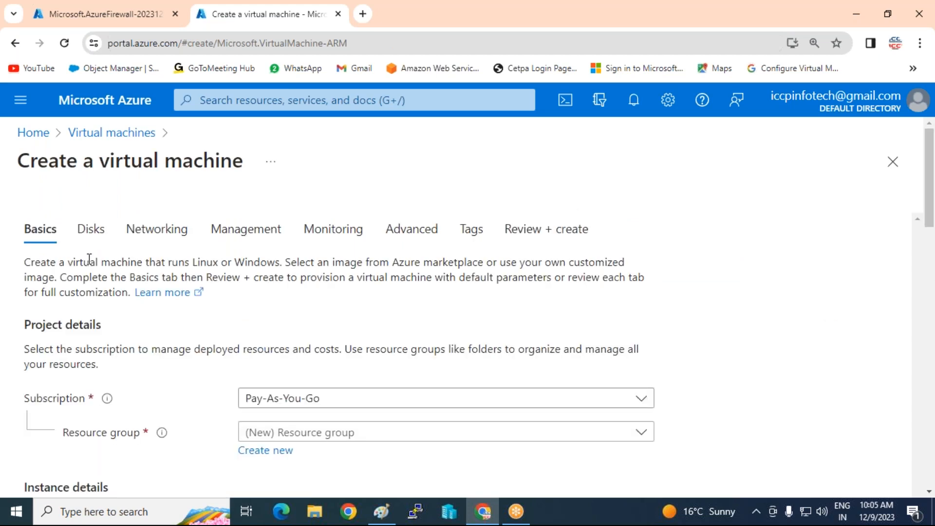
{"action": "scroll", "coordinate": [284, 370], "scroll_direction": "down", "scroll_amount": 3}
{"action": "left_click", "coordinate": [295, 296]}
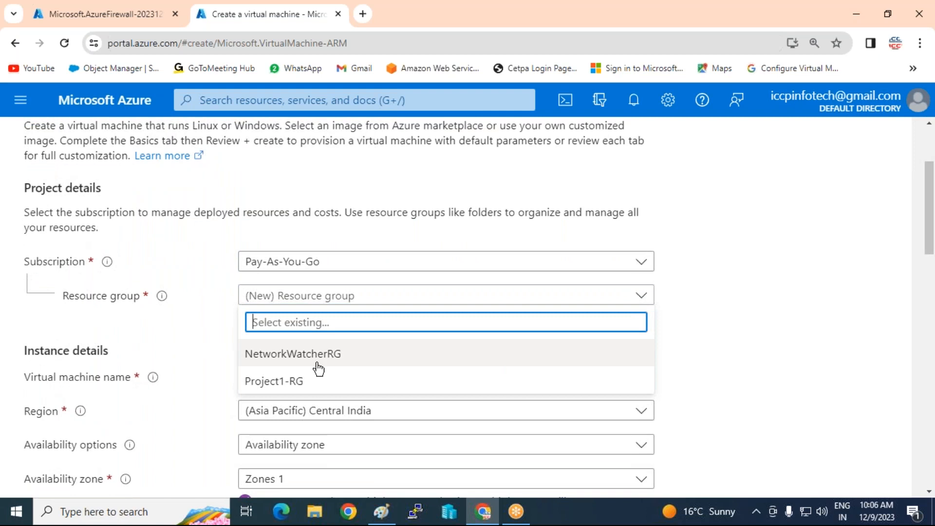
{"action": "left_click", "coordinate": [293, 381]}
{"action": "left_click", "coordinate": [361, 375]}
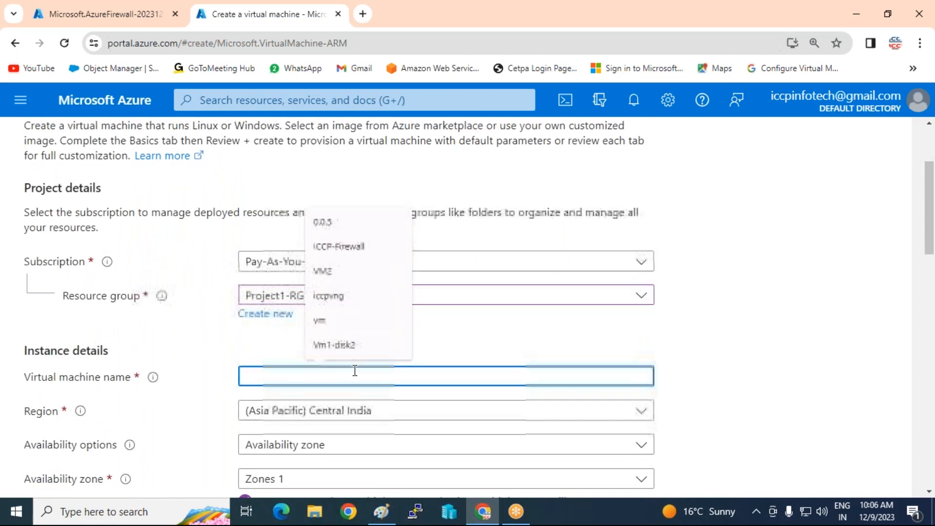
{"action": "type", "text": "Win-server1"}
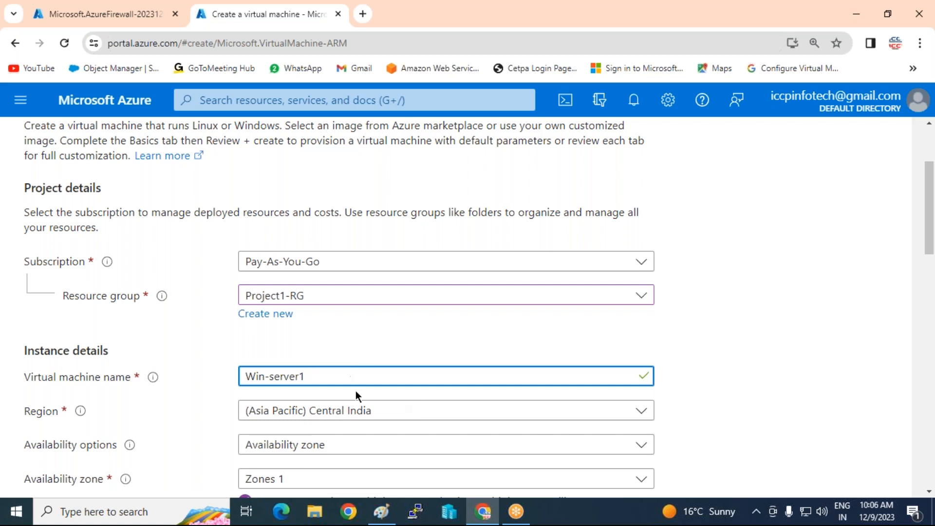
Set Win-server1's availability option to No infrastructure redundancy required and its security type to Standard
{"action": "scroll", "coordinate": [355, 390], "scroll_direction": "down", "scroll_amount": 3}
{"action": "left_click", "coordinate": [346, 319]}
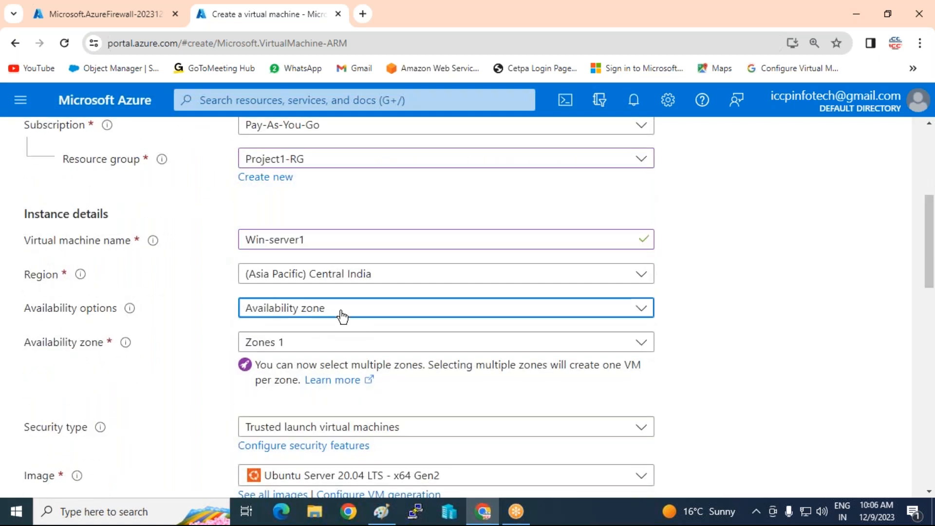
{"action": "left_click", "coordinate": [314, 340]}
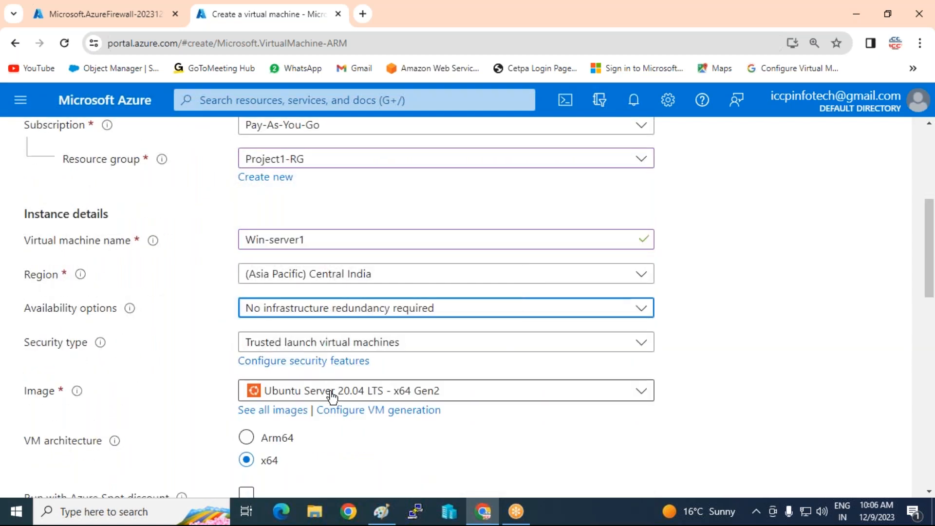
{"action": "left_click", "coordinate": [326, 345]}
{"action": "left_click", "coordinate": [290, 364]}
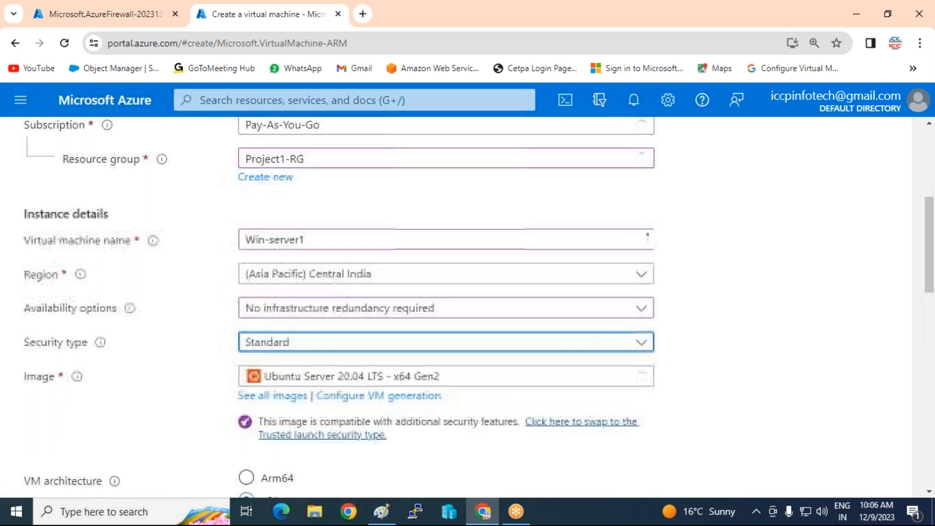
Choose Windows Server 2016 Datacenter - x64 Gen2 as the image for Win-server1
{"action": "scroll", "coordinate": [476, 305], "scroll_direction": "down", "scroll_amount": 3}
{"action": "left_click", "coordinate": [499, 243]}
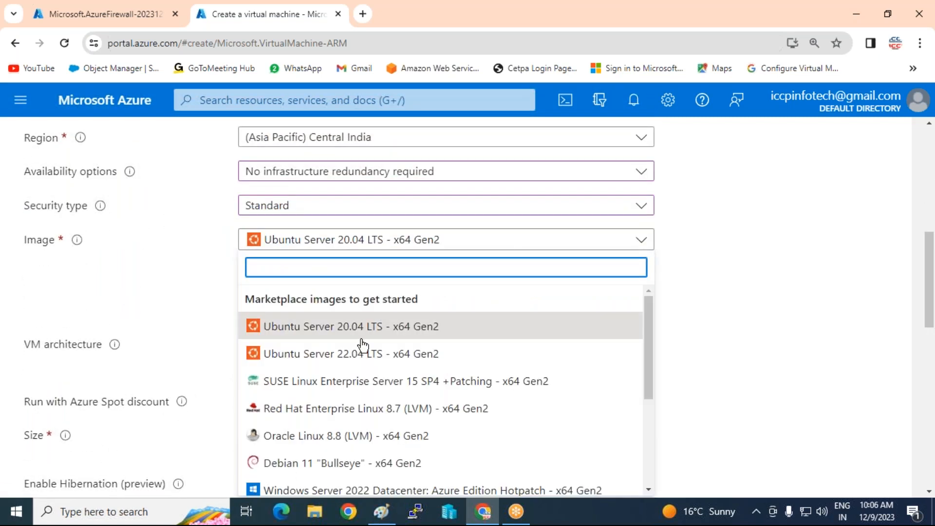
{"action": "scroll", "coordinate": [375, 414], "scroll_direction": "down", "scroll_amount": 2}
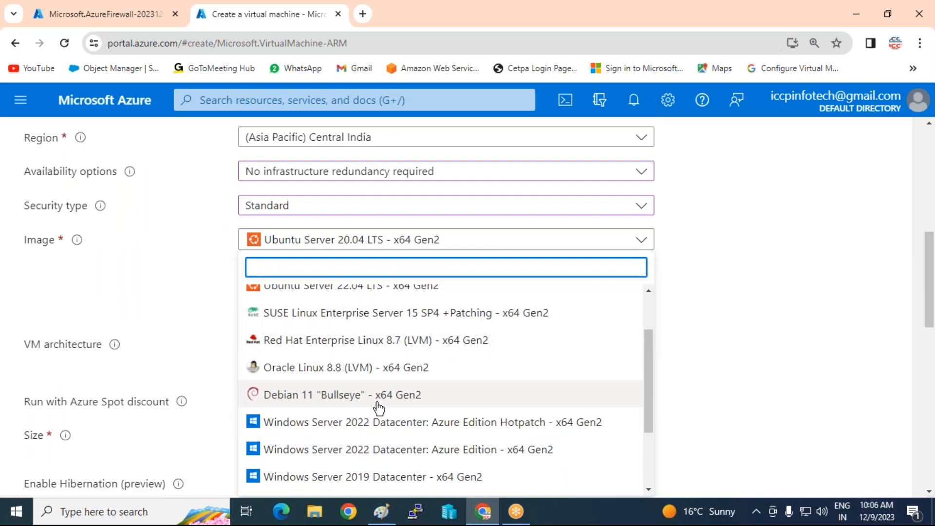
{"action": "scroll", "coordinate": [382, 403], "scroll_direction": "down", "scroll_amount": 2}
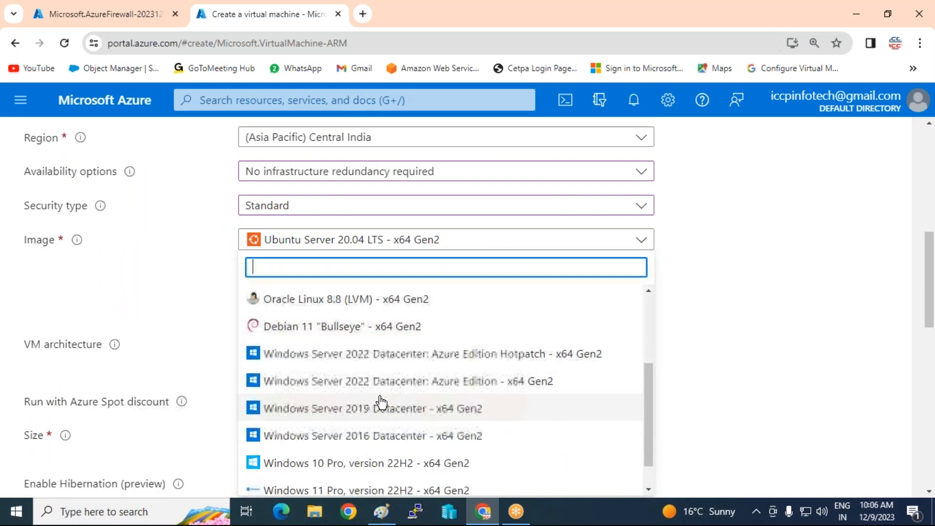
{"action": "left_click", "coordinate": [382, 435]}
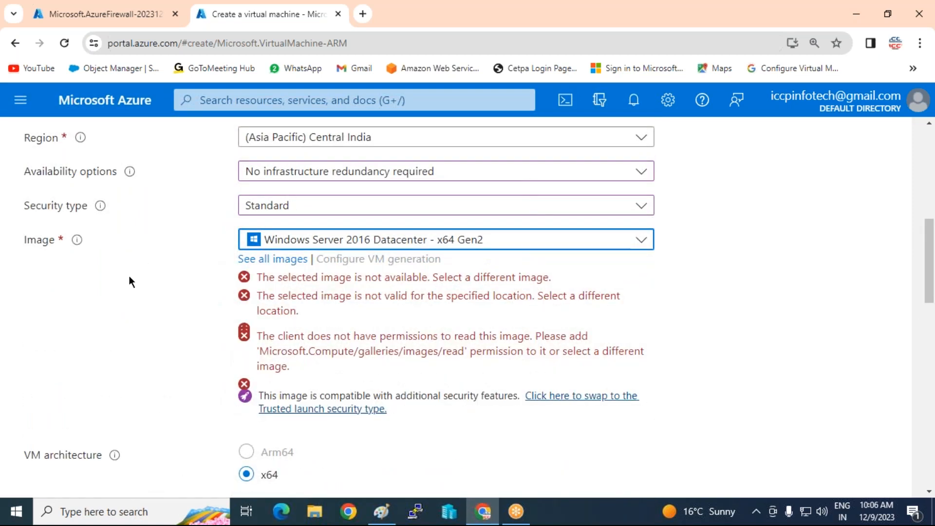
Enter iccpinfotech as Win-server1's administrator username, then fill in the account password and its confirmation
{"action": "scroll", "coordinate": [132, 301], "scroll_direction": "down", "scroll_amount": 4}
{"action": "scroll", "coordinate": [369, 385], "scroll_direction": "down", "scroll_amount": 3}
{"action": "left_click", "coordinate": [267, 279]}
{"action": "type", "text": "iccpinfotech"}
{"action": "key", "text": "Tab"}
{"action": "type", "text": "•••••••••"}
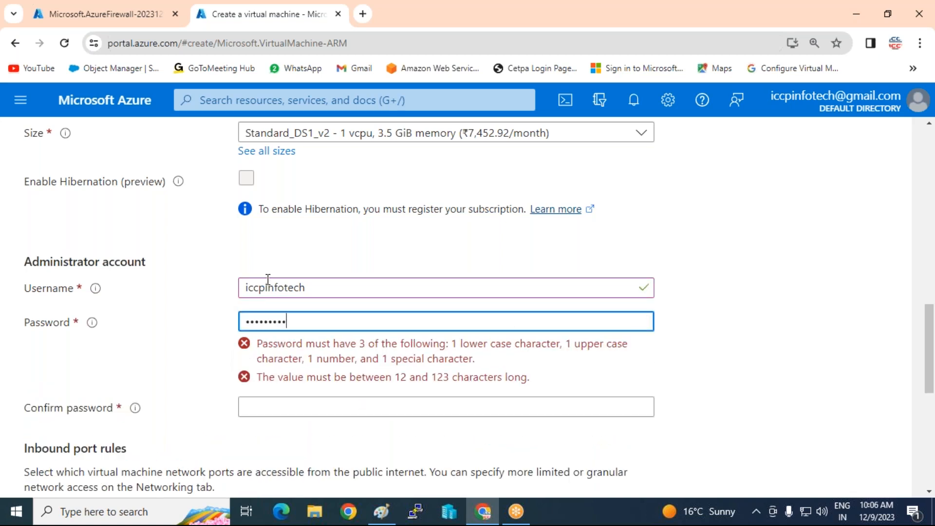
{"action": "type", "text": "•"}
{"action": "key", "text": "Tab"}
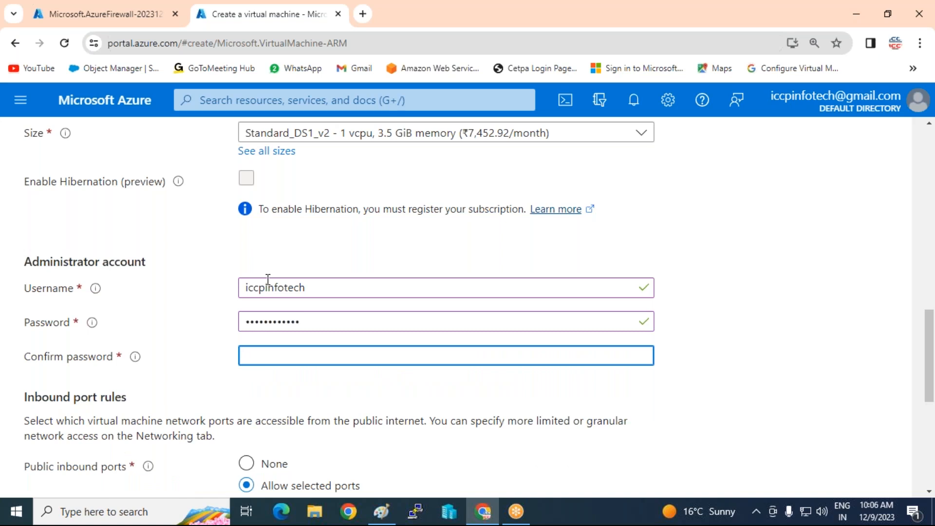
{"action": "type", "text": "••••••••••"}
Set Win-server1's public inbound ports to None and keep the default disk settings, proceeding to the networking settings
{"action": "scroll", "coordinate": [247, 332], "scroll_direction": "down", "scroll_amount": 3}
{"action": "left_click", "coordinate": [246, 331]}
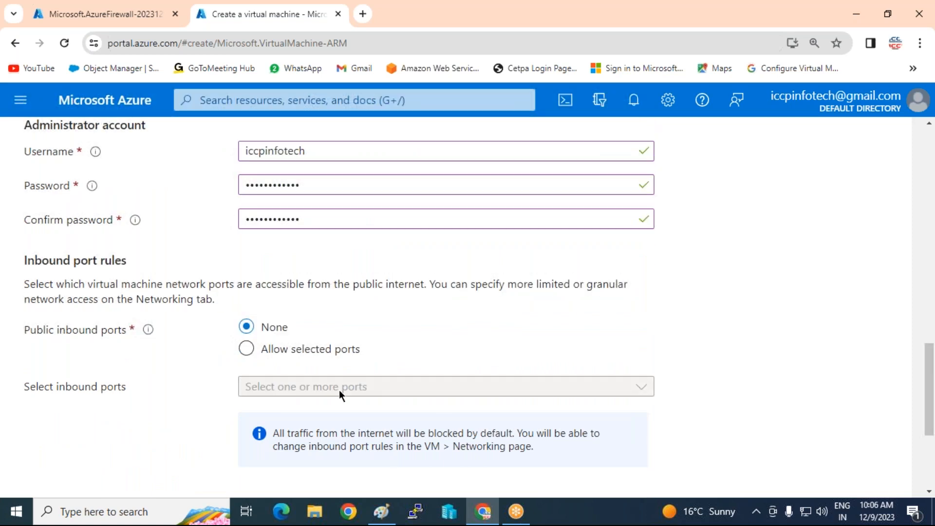
{"action": "scroll", "coordinate": [341, 392], "scroll_direction": "down", "scroll_amount": 4}
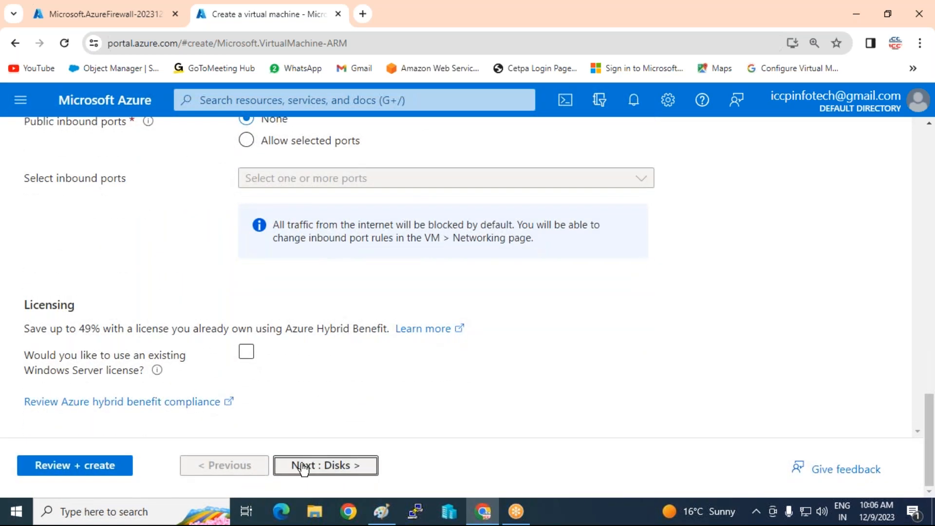
{"action": "left_click", "coordinate": [302, 469]}
{"action": "scroll", "coordinate": [323, 413], "scroll_direction": "down", "scroll_amount": 10}
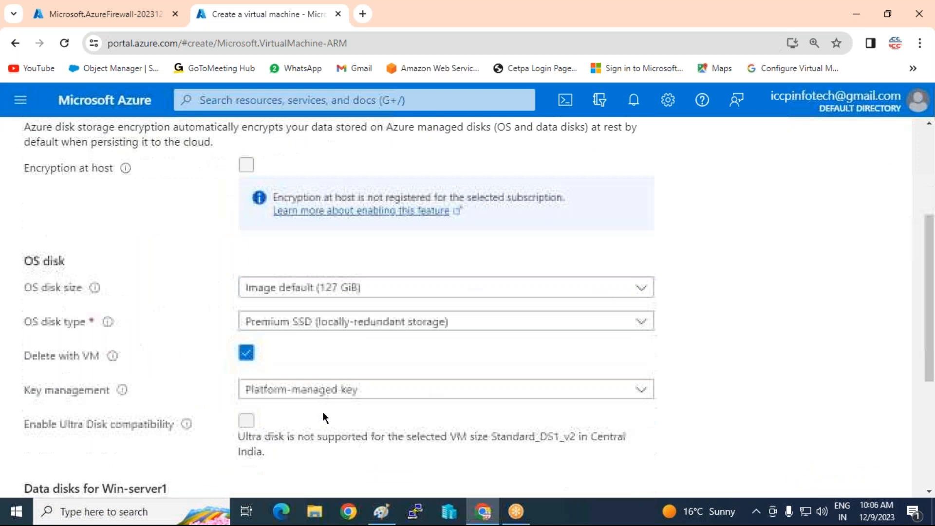
{"action": "left_click", "coordinate": [342, 466]}
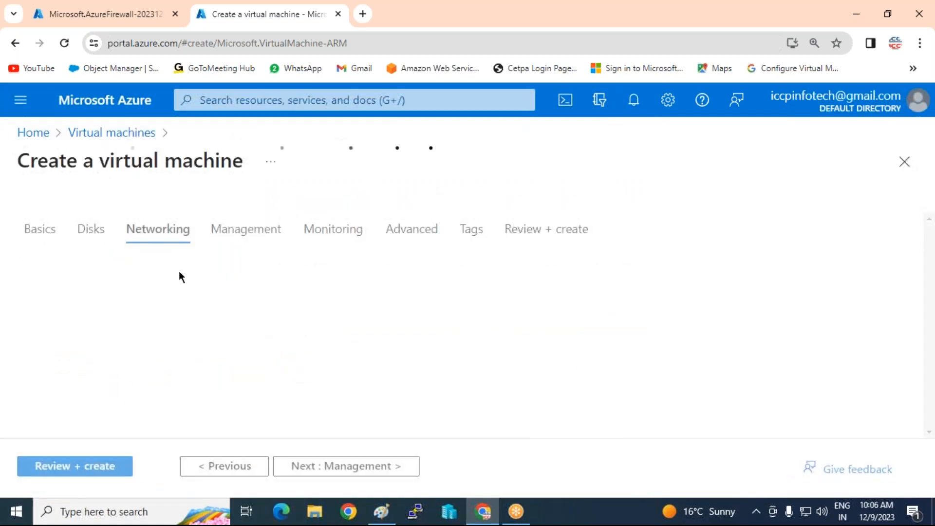
Place Win-server1 in subnet Sub1-Windows (10.0.0.0/26) of Project1-vnet1 without a NIC security group and submit the configuration for validation
{"action": "scroll", "coordinate": [331, 334], "scroll_direction": "down", "scroll_amount": 1}
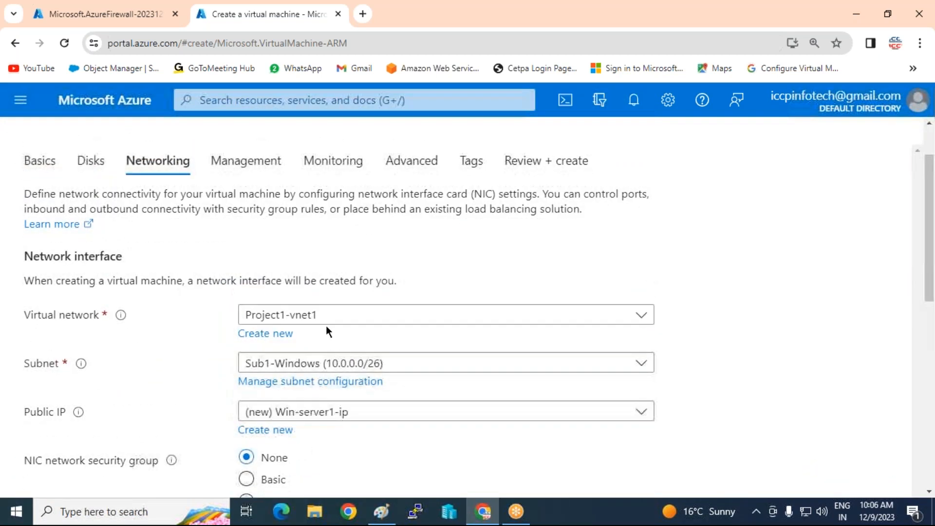
{"action": "scroll", "coordinate": [326, 326], "scroll_direction": "down", "scroll_amount": 1}
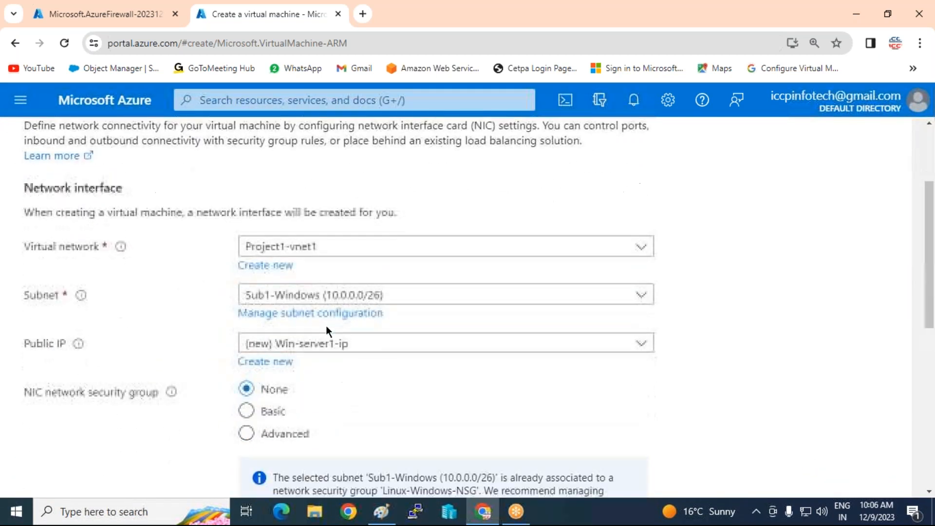
{"action": "left_click", "coordinate": [404, 299]}
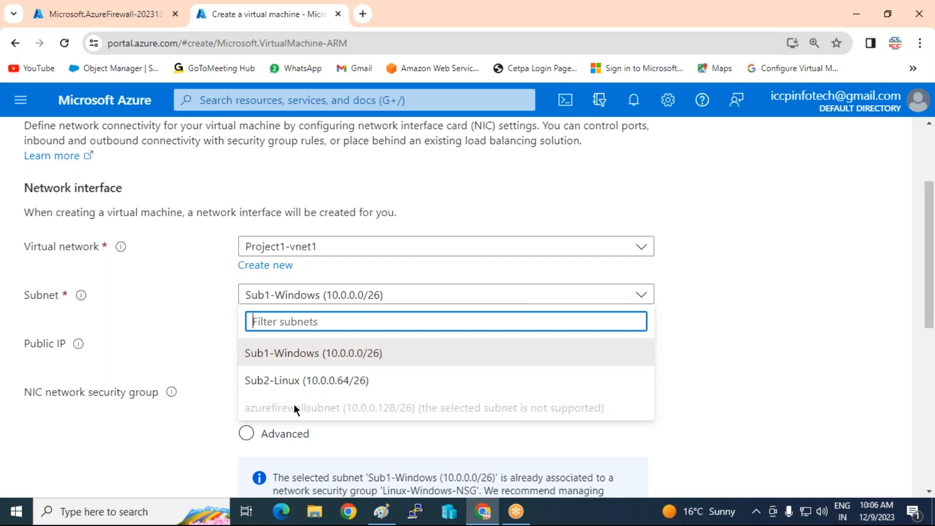
{"action": "left_click", "coordinate": [294, 356]}
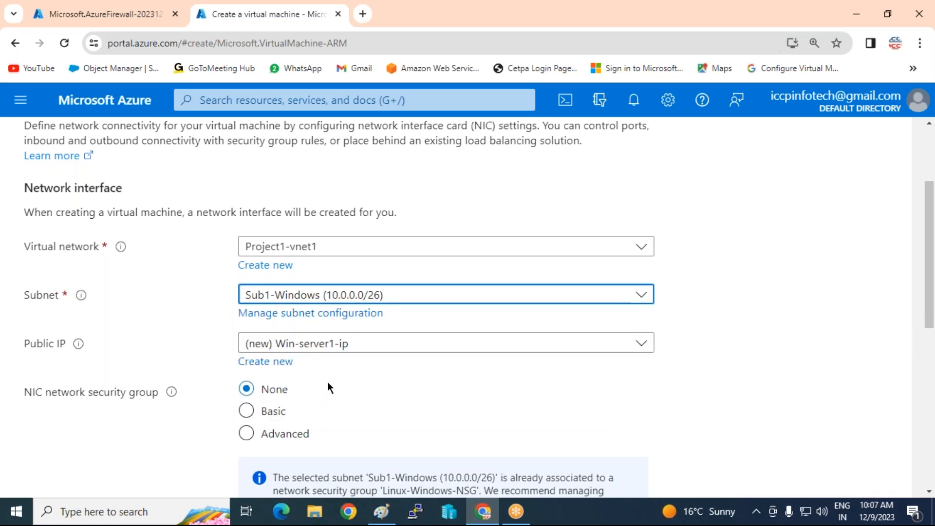
{"action": "scroll", "coordinate": [278, 296], "scroll_direction": "down", "scroll_amount": 3}
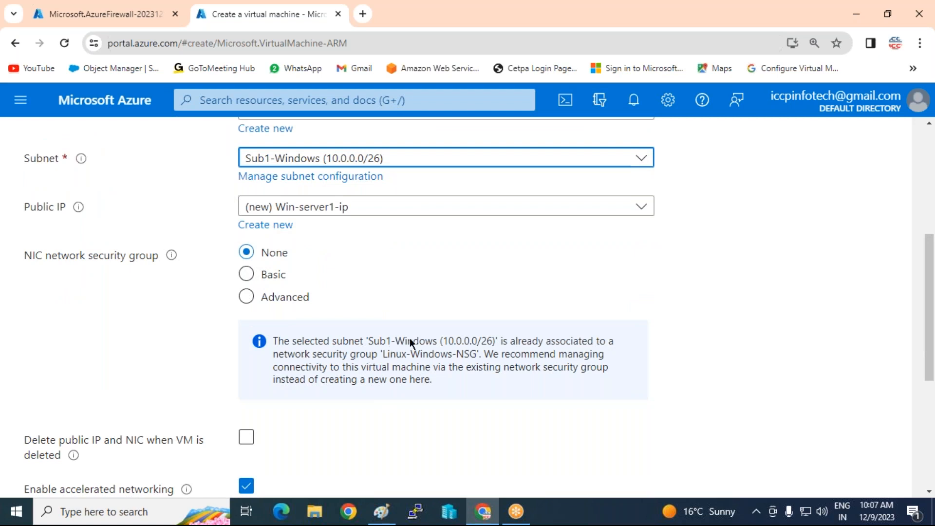
{"action": "left_click_drag", "start_coordinate": [374, 356], "coordinate": [470, 361]}
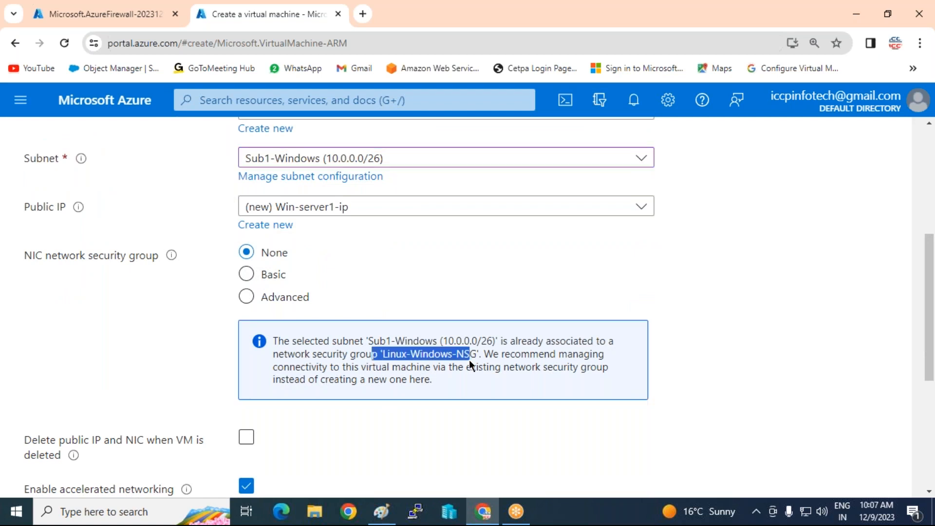
{"action": "scroll", "coordinate": [428, 364], "scroll_direction": "down", "scroll_amount": 6}
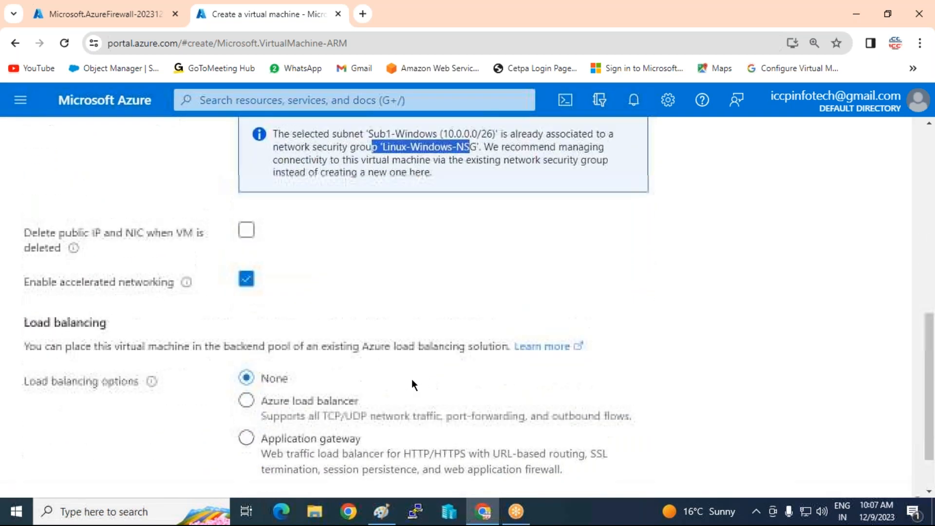
{"action": "left_click", "coordinate": [71, 471]}
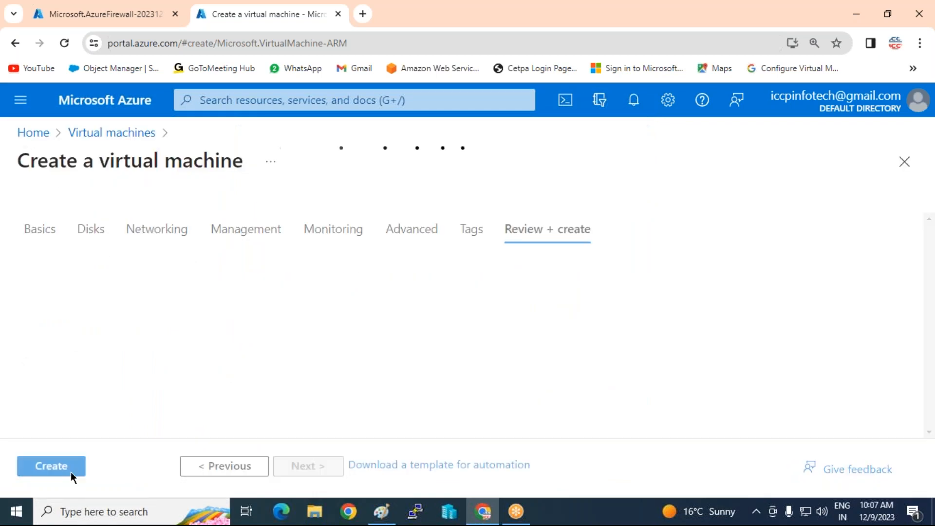
Stay in the virtual machine wizard without discarding the edits and review Win-server1's configuration summary, including disks and networking
{"action": "left_click", "coordinate": [15, 43]}
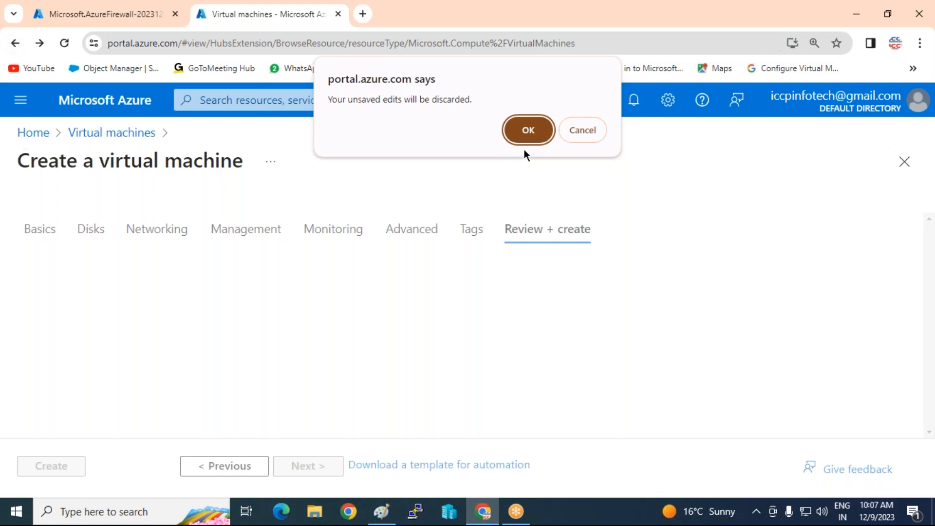
{"action": "left_click", "coordinate": [586, 139]}
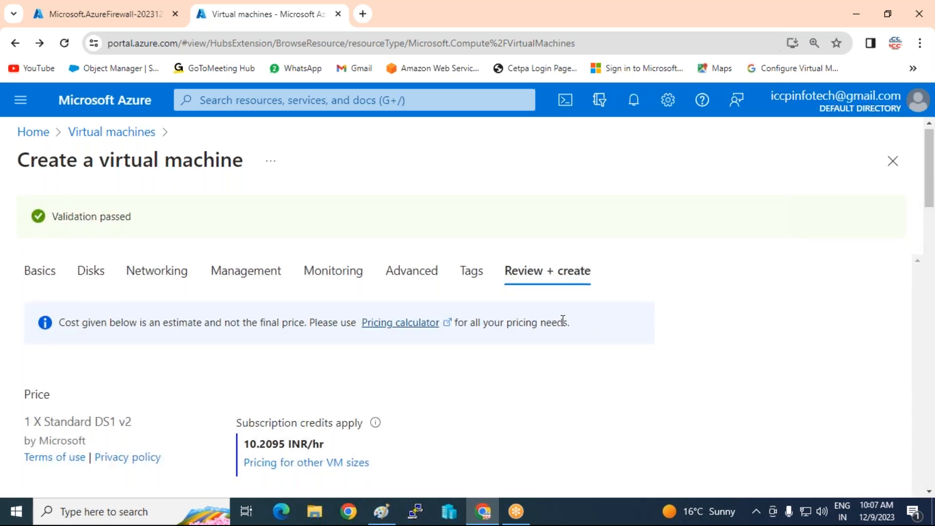
{"action": "scroll", "coordinate": [560, 327], "scroll_direction": "down", "scroll_amount": 7}
{"action": "scroll", "coordinate": [563, 326], "scroll_direction": "down", "scroll_amount": 15}
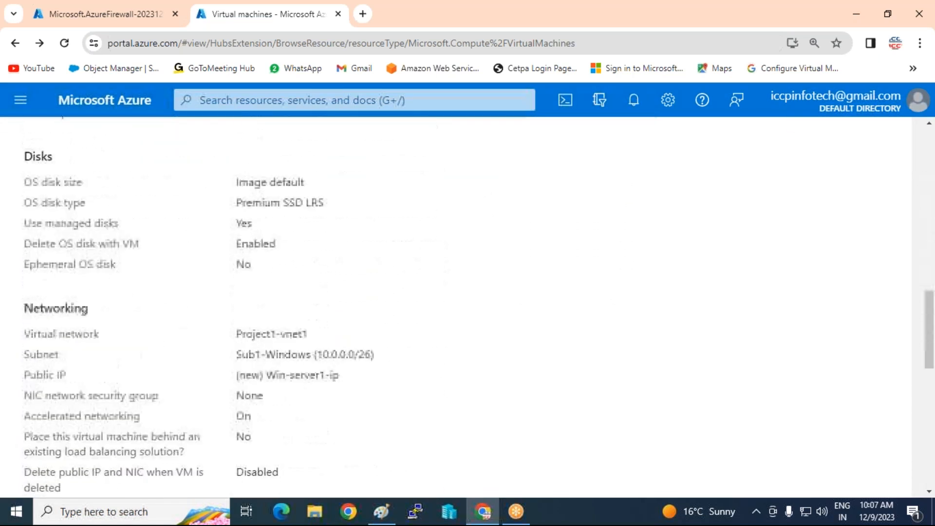
{"action": "scroll", "coordinate": [562, 326], "scroll_direction": "down", "scroll_amount": 2}
{"action": "scroll", "coordinate": [562, 326], "scroll_direction": "up", "scroll_amount": 7}
{"action": "scroll", "coordinate": [563, 326], "scroll_direction": "down", "scroll_amount": 7}
Go back to Win-server1's networking settings and set its public IP to None
{"action": "left_click", "coordinate": [241, 467]}
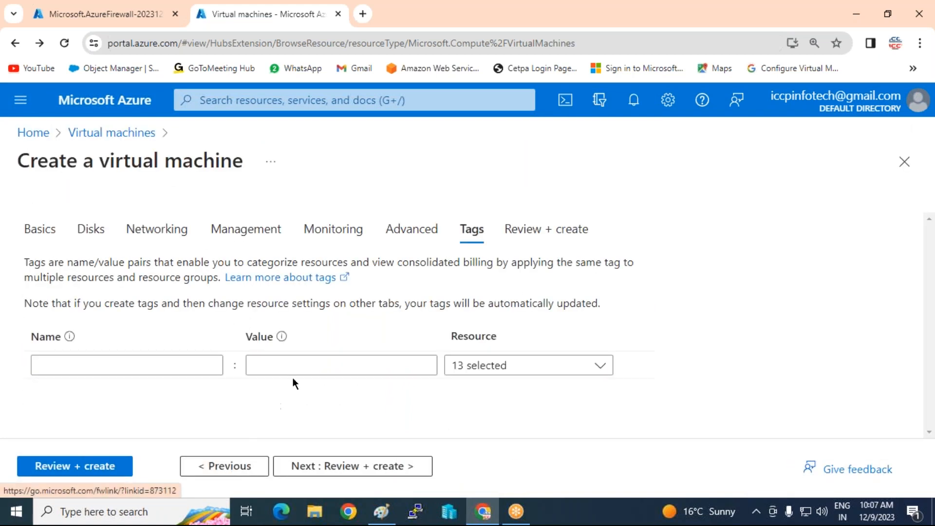
{"action": "left_click", "coordinate": [159, 235]}
{"action": "scroll", "coordinate": [330, 312], "scroll_direction": "down", "scroll_amount": 3}
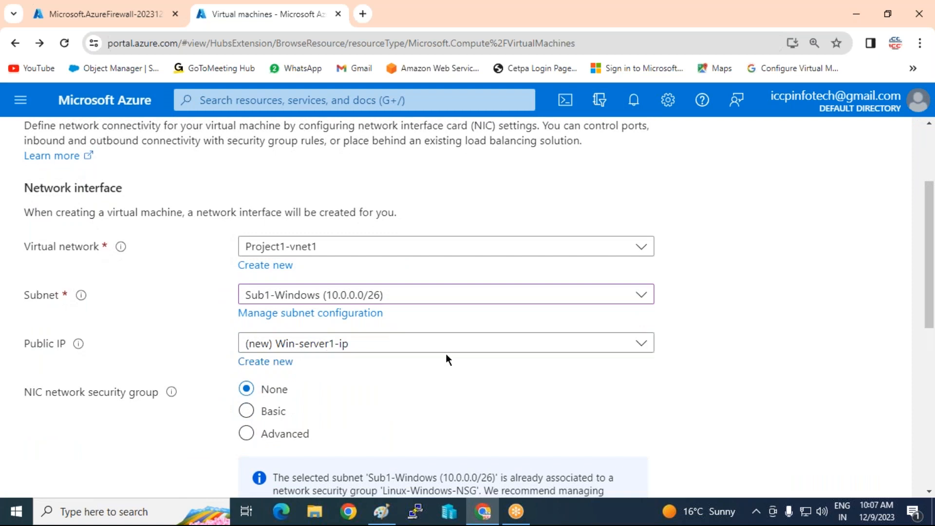
{"action": "left_click", "coordinate": [514, 347]}
{"action": "left_click", "coordinate": [315, 397]}
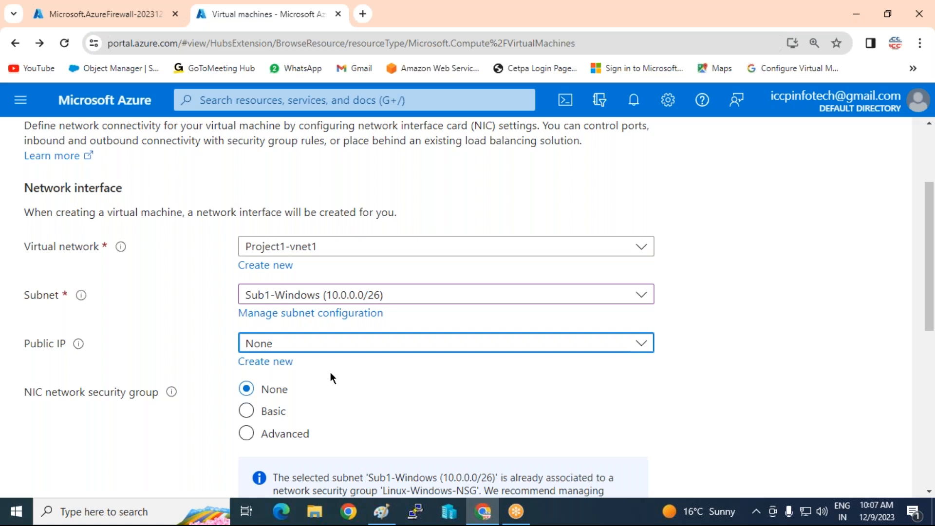
{"action": "scroll", "coordinate": [355, 385], "scroll_direction": "down", "scroll_amount": 7}
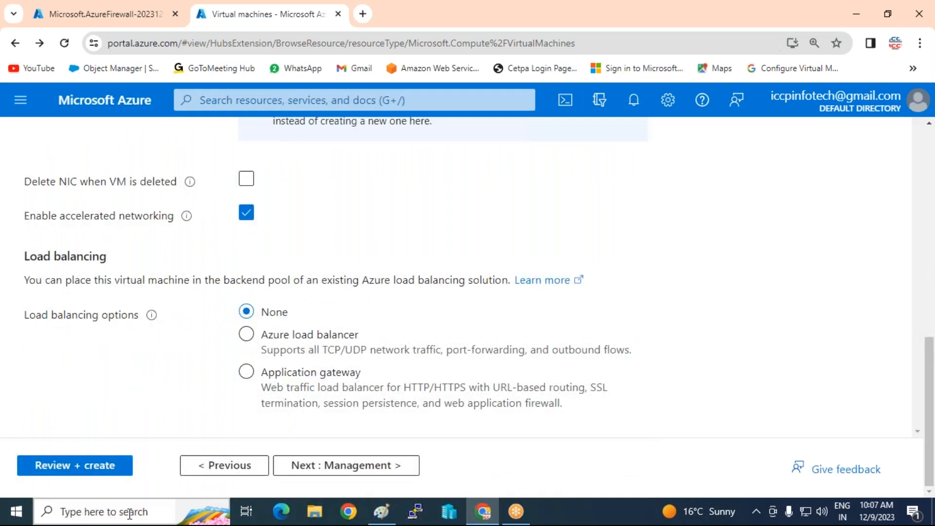
{"action": "scroll", "coordinate": [116, 451], "scroll_direction": "up", "scroll_amount": 8}
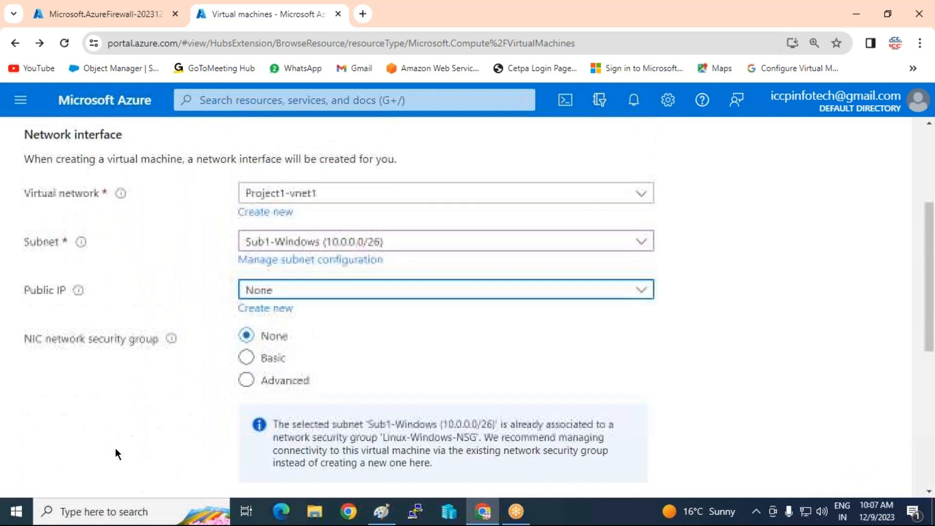
{"action": "scroll", "coordinate": [117, 450], "scroll_direction": "down", "scroll_amount": 7}
{"action": "scroll", "coordinate": [117, 453], "scroll_direction": "down", "scroll_amount": 2}
Validate Win-server1's revised configuration, check the summary and create the virtual machine
{"action": "left_click", "coordinate": [85, 458]}
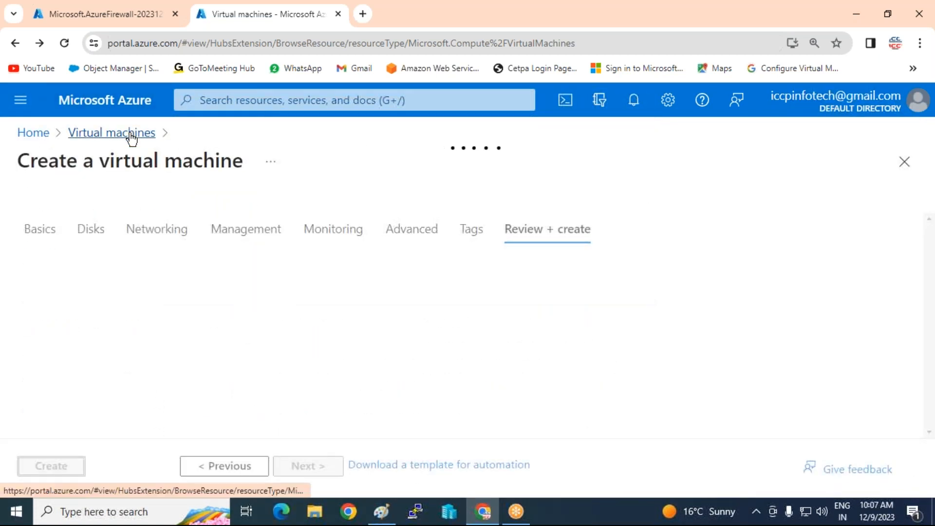
{"action": "scroll", "coordinate": [361, 367], "scroll_direction": "down", "scroll_amount": 12}
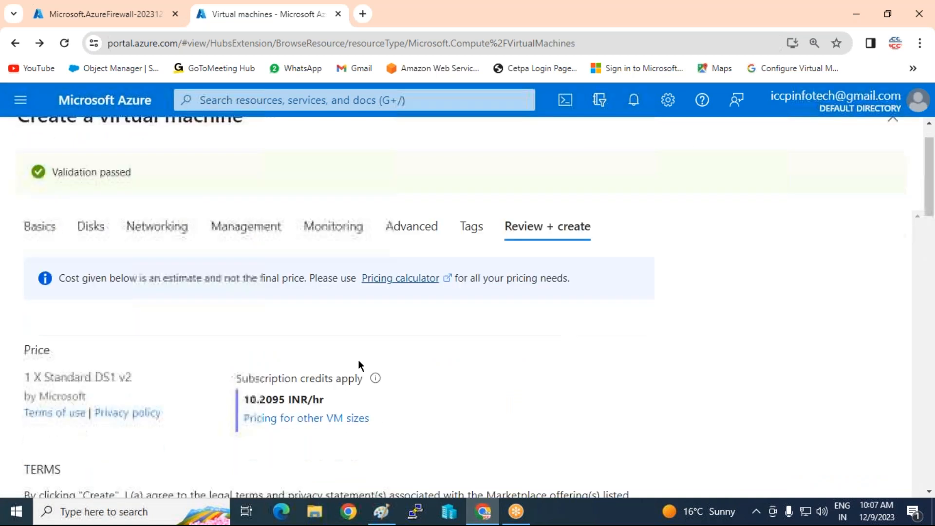
{"action": "scroll", "coordinate": [358, 363], "scroll_direction": "down", "scroll_amount": 5}
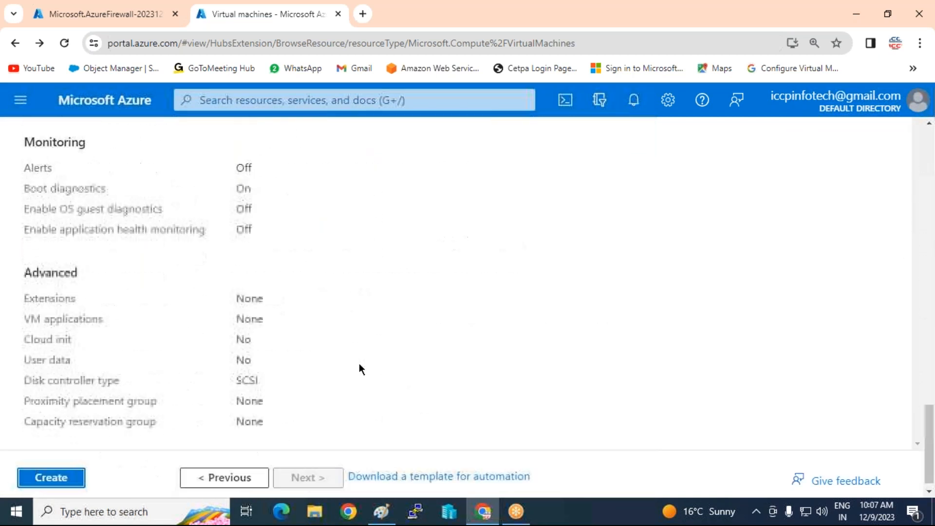
{"action": "left_click", "coordinate": [78, 467]}
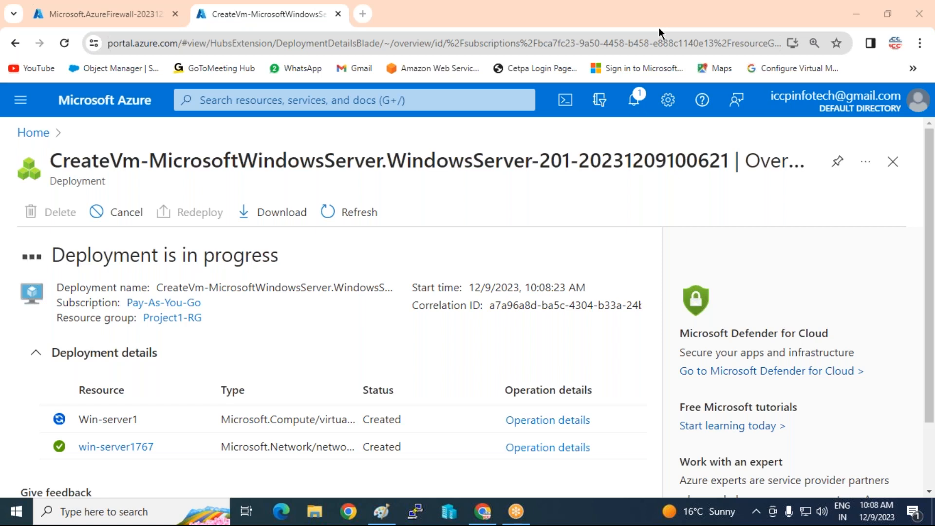
Switch to the network diagram in Paint and add a dark red text note beginning "Within cloud" below the sub2--linux box
{"action": "left_click", "coordinate": [383, 512]}
{"action": "left_click", "coordinate": [199, 48]}
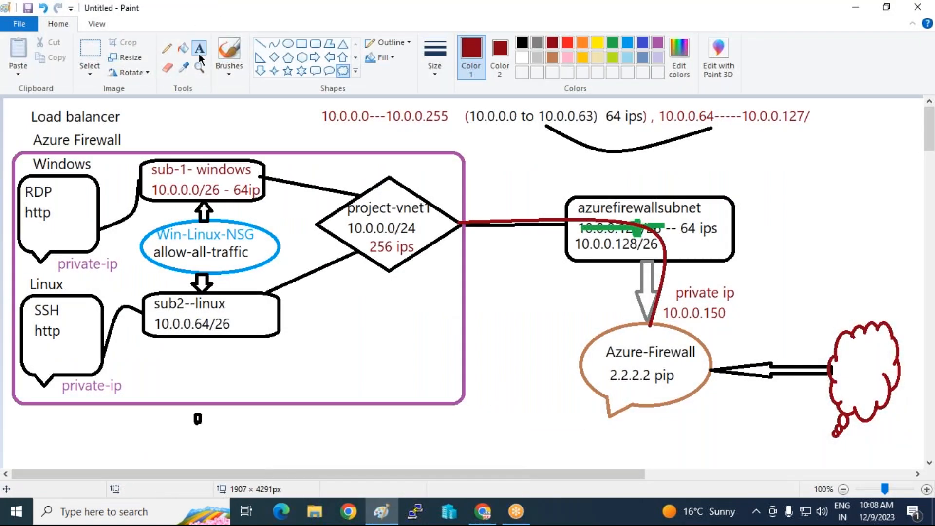
{"action": "left_click", "coordinate": [194, 365]}
{"action": "type", "text": "W"}
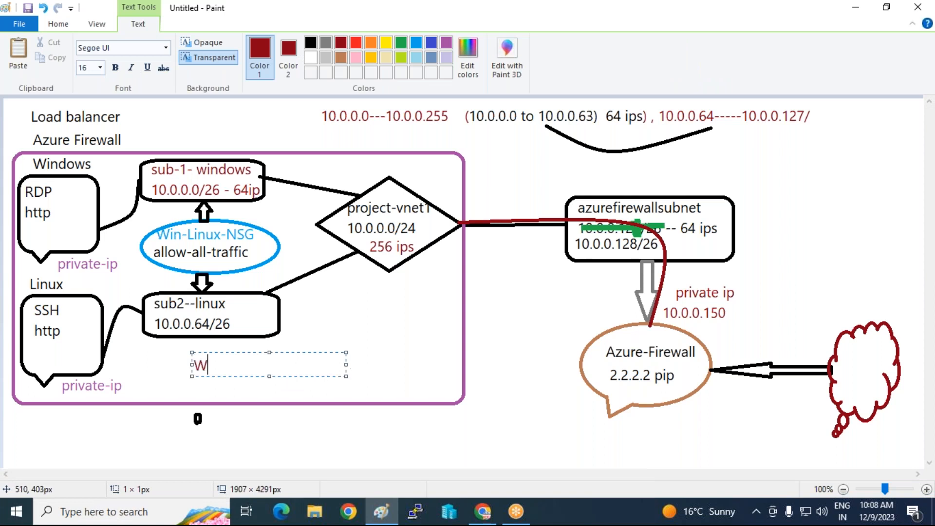
{"action": "type", "text": "ithin cloud "}
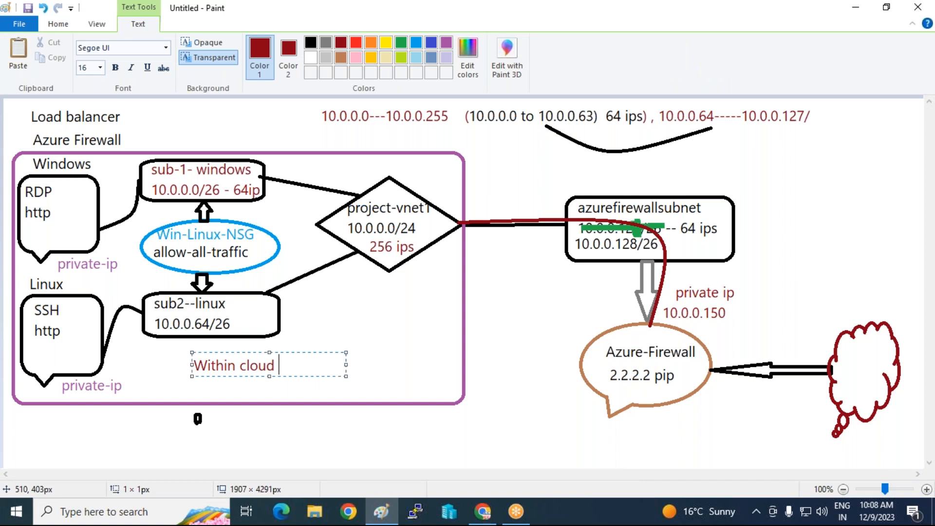
{"action": "type", "text": "acces"}
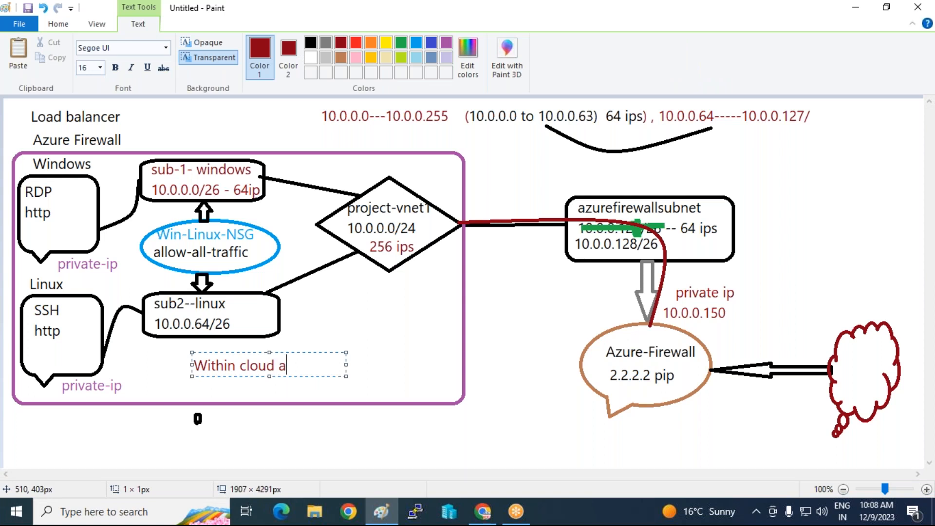
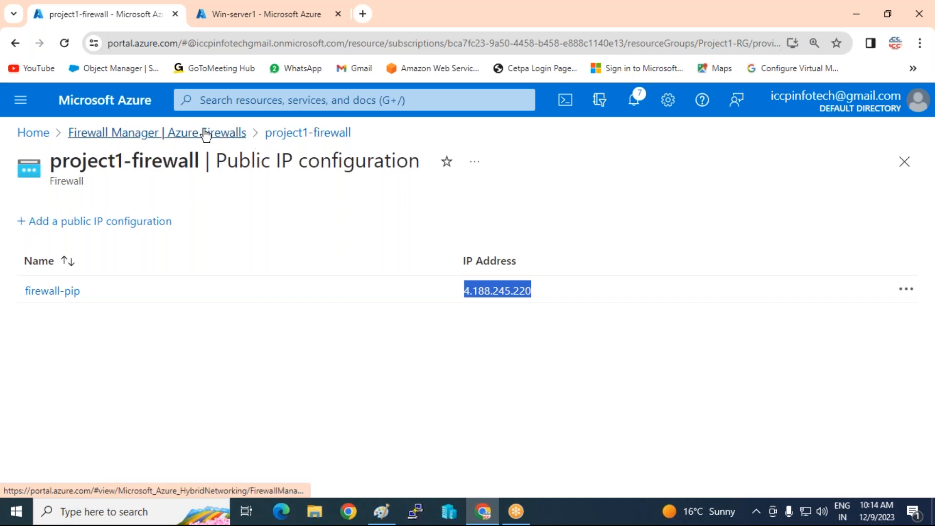
Open Azure Firewall Manager from project1-firewall's settings
{"action": "left_click", "coordinate": [20, 100]}
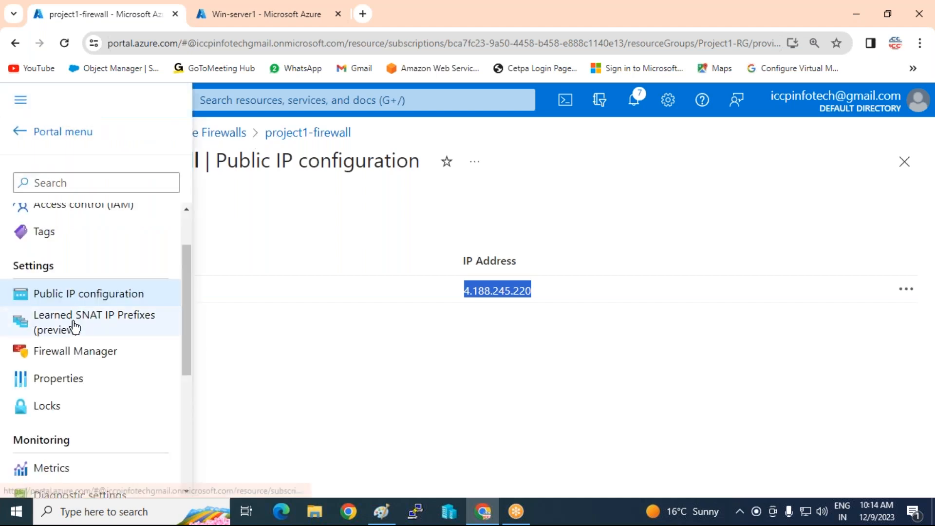
{"action": "scroll", "coordinate": [125, 341], "scroll_direction": "down", "scroll_amount": 2}
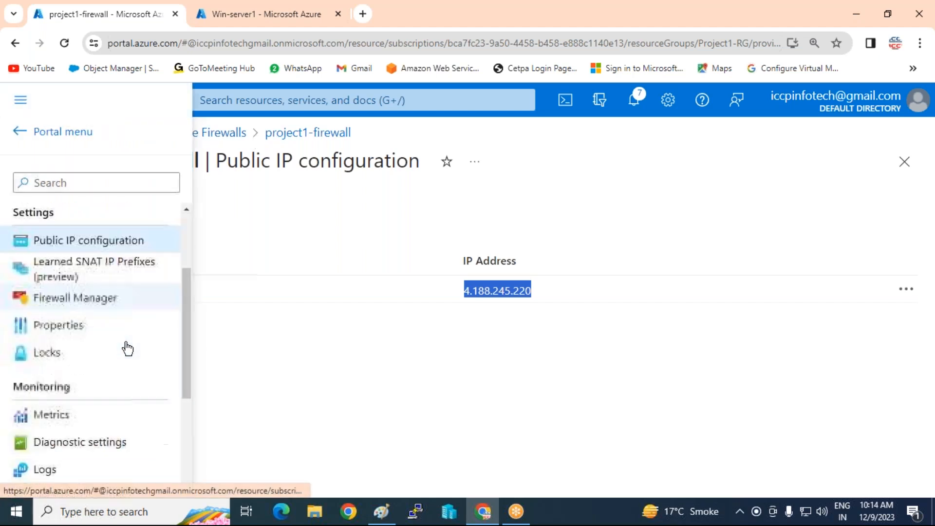
{"action": "left_click", "coordinate": [94, 294]}
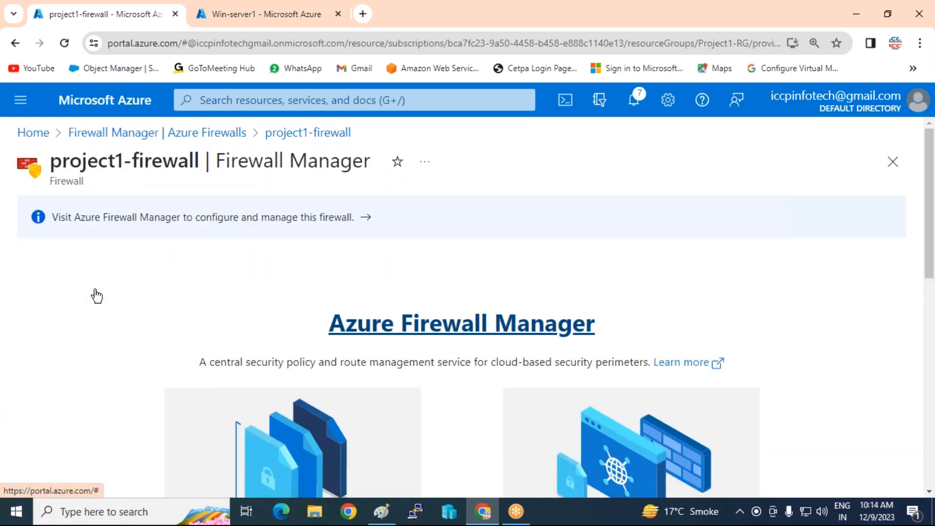
{"action": "left_click", "coordinate": [408, 331]}
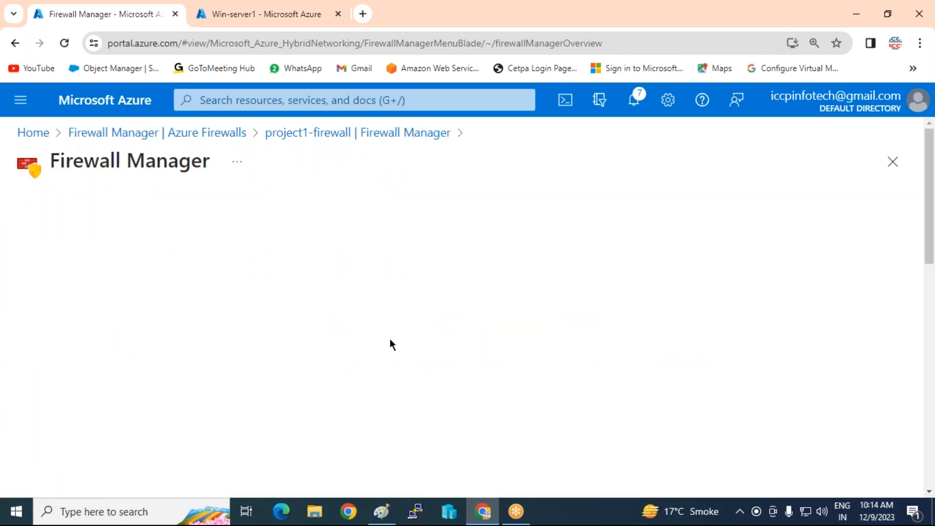
Review the security coverage charts in Azure Firewall Manager and go back to project1-firewall's public IP configuration
{"action": "scroll", "coordinate": [291, 319], "scroll_direction": "down", "scroll_amount": 4}
{"action": "scroll", "coordinate": [292, 319], "scroll_direction": "down", "scroll_amount": 2}
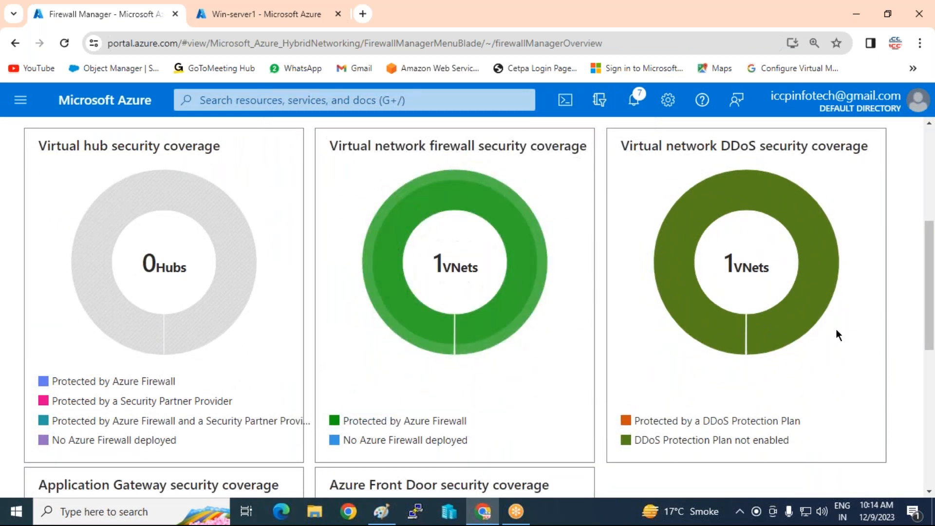
{"action": "scroll", "coordinate": [767, 355], "scroll_direction": "down", "scroll_amount": 7}
{"action": "scroll", "coordinate": [767, 364], "scroll_direction": "up", "scroll_amount": 13}
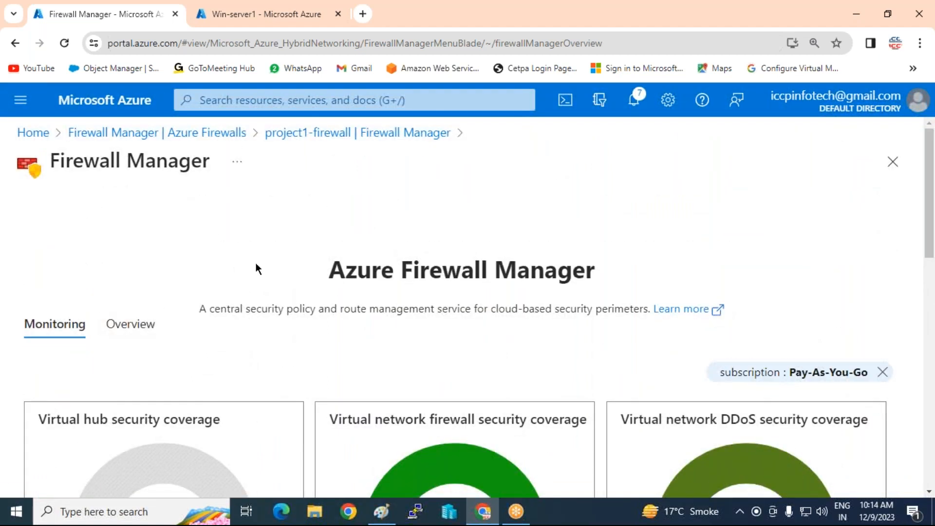
{"action": "left_click", "coordinate": [15, 44]}
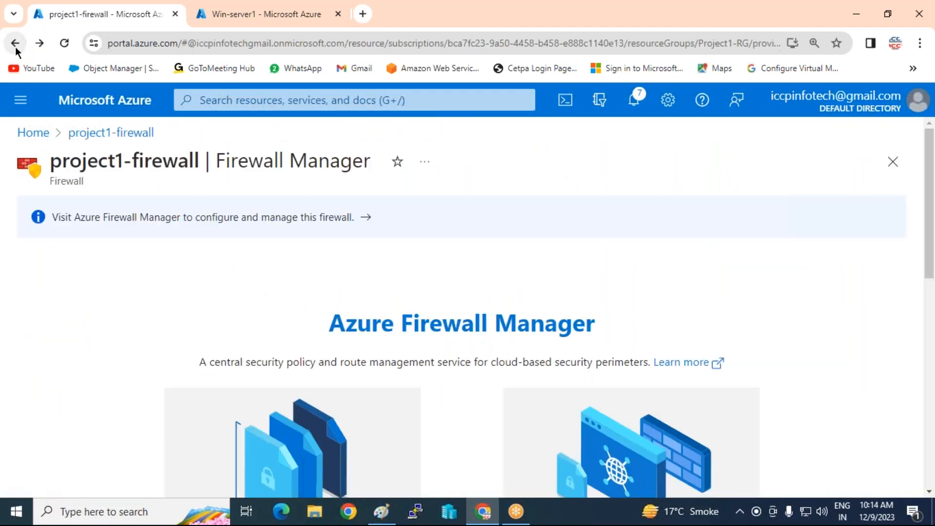
{"action": "left_click", "coordinate": [15, 45]}
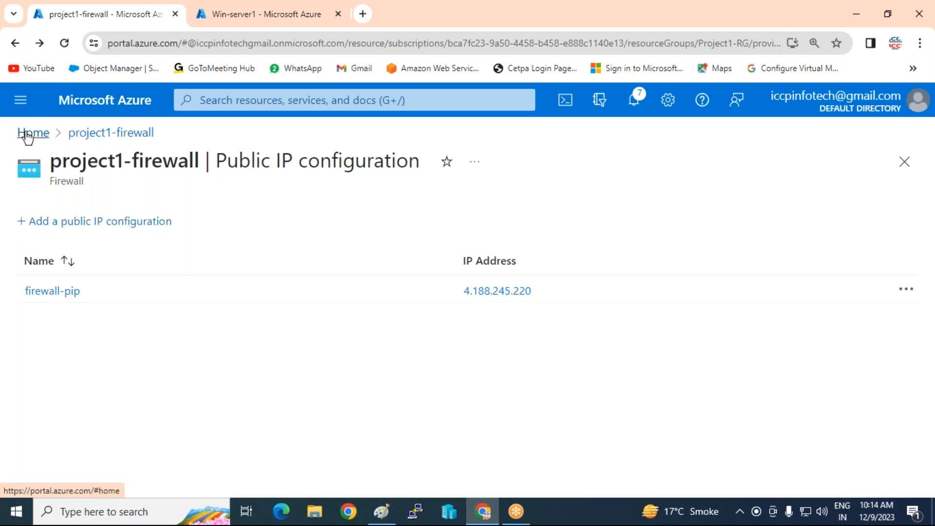
Examine project1-firewall's learned SNAT IP prefixes and the firewall policy's SNAT private ranges, and return to the prefixes page
{"action": "left_click", "coordinate": [20, 100]}
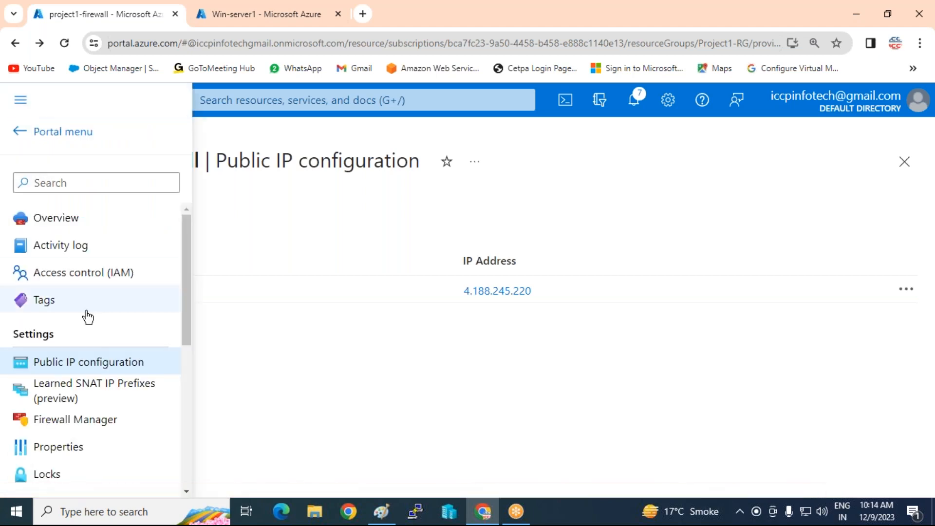
{"action": "scroll", "coordinate": [87, 317], "scroll_direction": "down", "scroll_amount": 1}
{"action": "scroll", "coordinate": [88, 317], "scroll_direction": "down", "scroll_amount": 2}
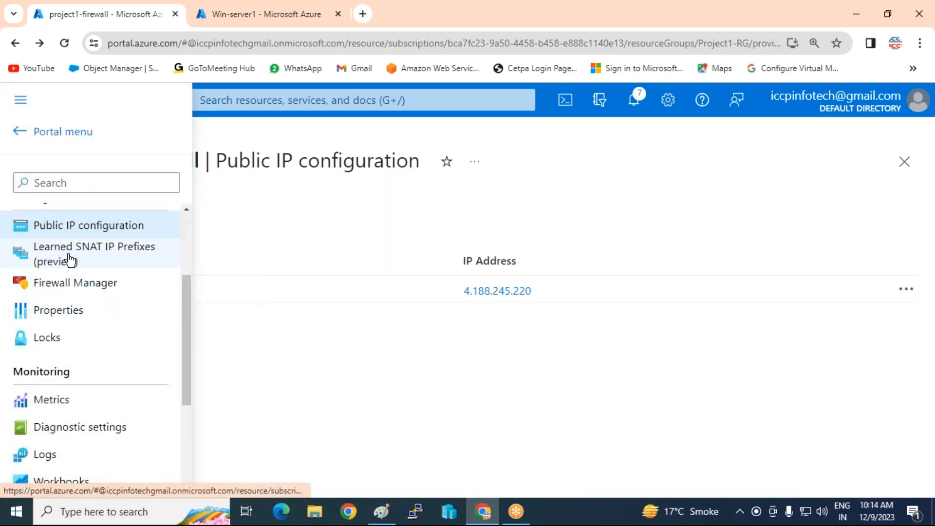
{"action": "left_click", "coordinate": [130, 261]}
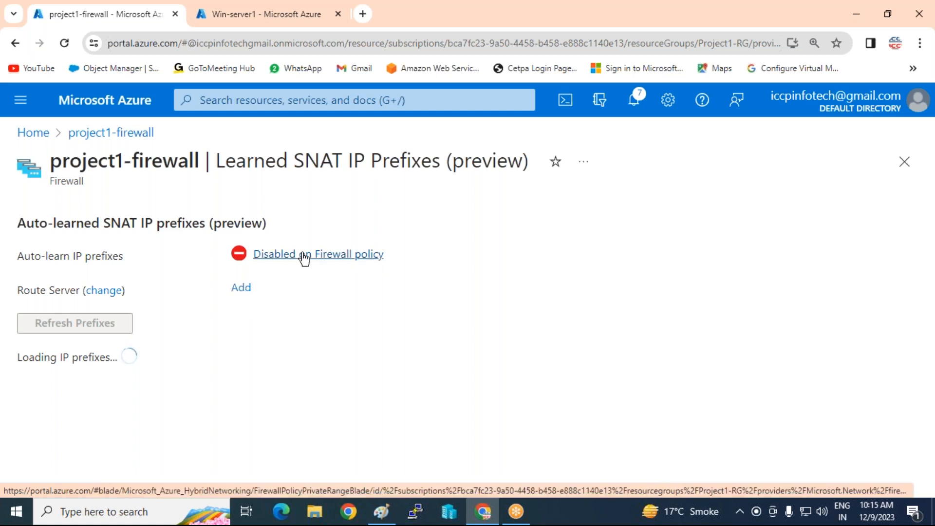
{"action": "left_click", "coordinate": [332, 259]}
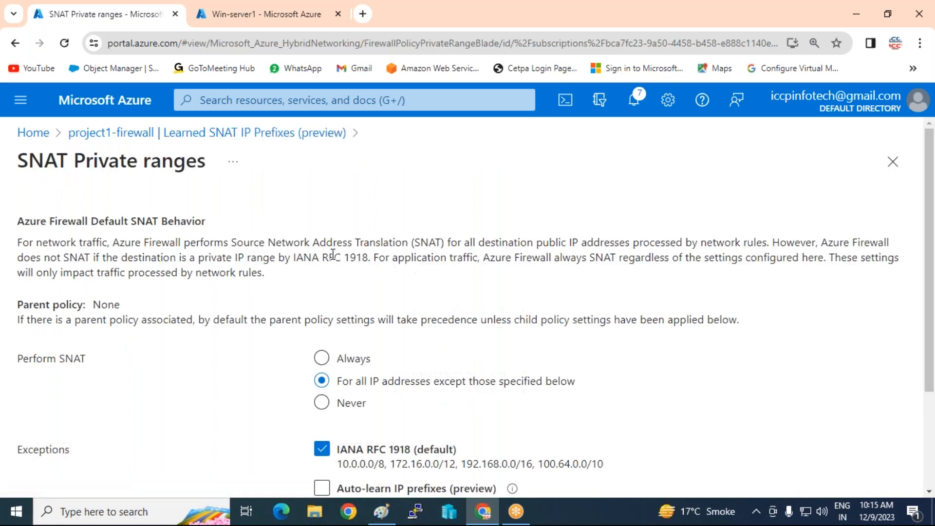
{"action": "left_click", "coordinate": [15, 42]}
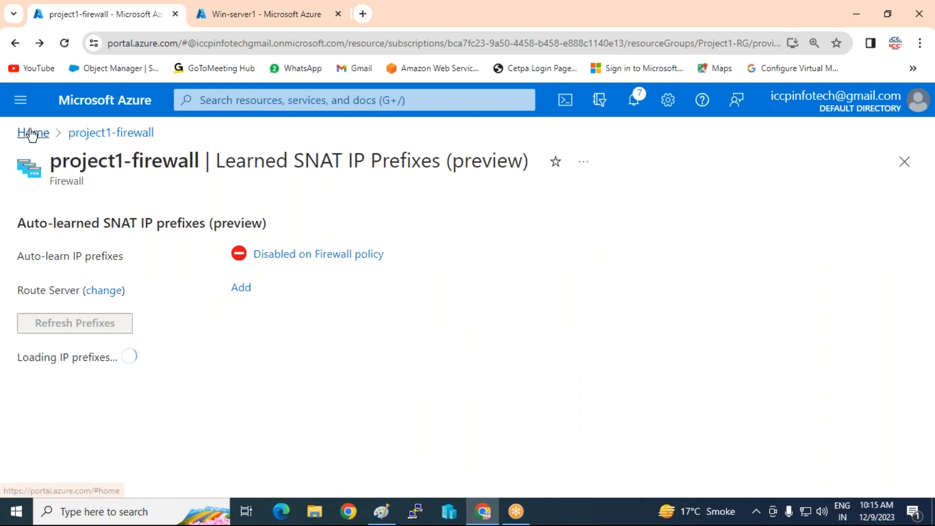
Open project1-firewall's Firewall Manager page and look through its options for firewall policies and virtual hub security
{"action": "left_click", "coordinate": [20, 102]}
{"action": "scroll", "coordinate": [67, 335], "scroll_direction": "down", "scroll_amount": 3}
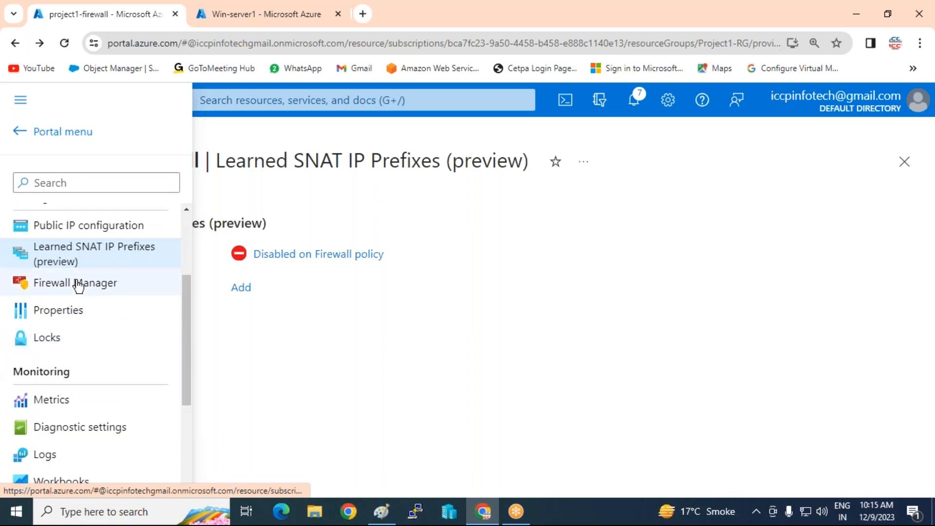
{"action": "left_click", "coordinate": [78, 283]}
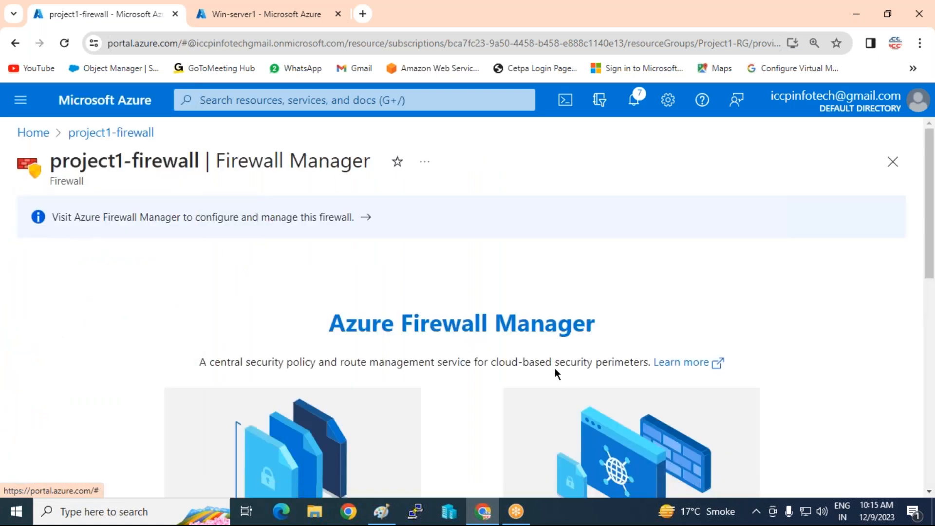
{"action": "scroll", "coordinate": [224, 264], "scroll_direction": "down", "scroll_amount": 4}
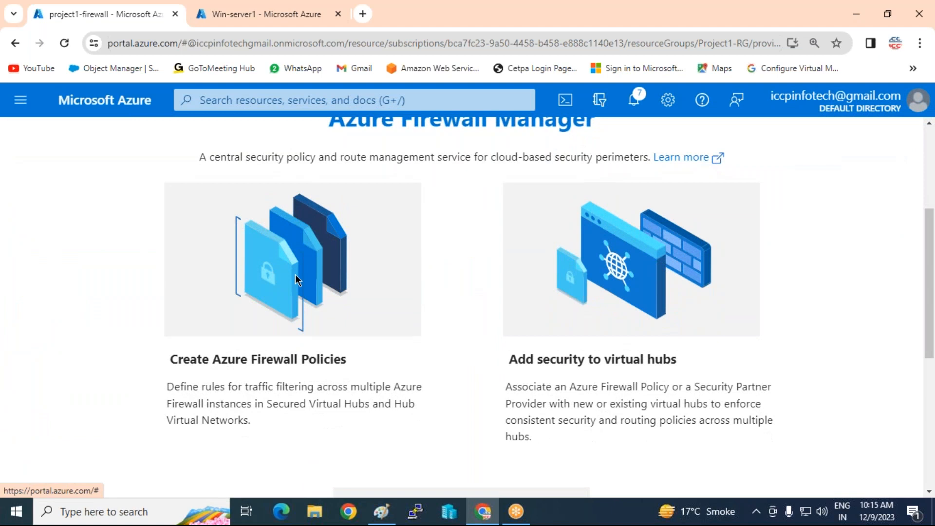
{"action": "scroll", "coordinate": [296, 273], "scroll_direction": "up", "scroll_amount": 4}
{"action": "scroll", "coordinate": [296, 273], "scroll_direction": "down", "scroll_amount": 3}
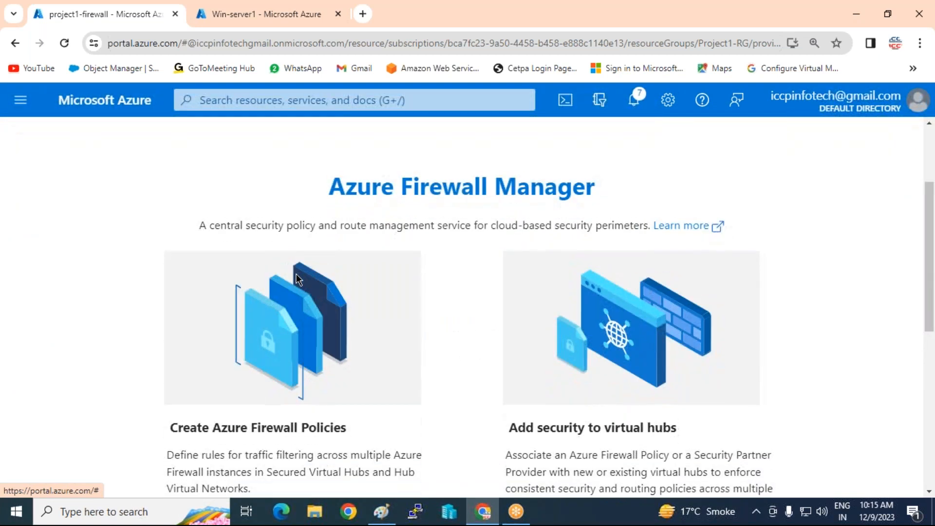
{"action": "scroll", "coordinate": [296, 274], "scroll_direction": "down", "scroll_amount": 3}
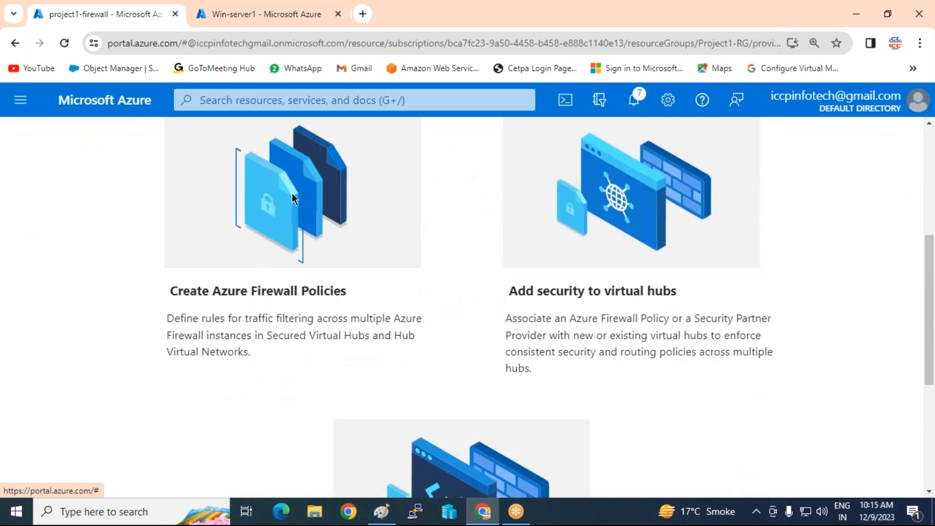
{"action": "scroll", "coordinate": [288, 293], "scroll_direction": "up", "scroll_amount": 6}
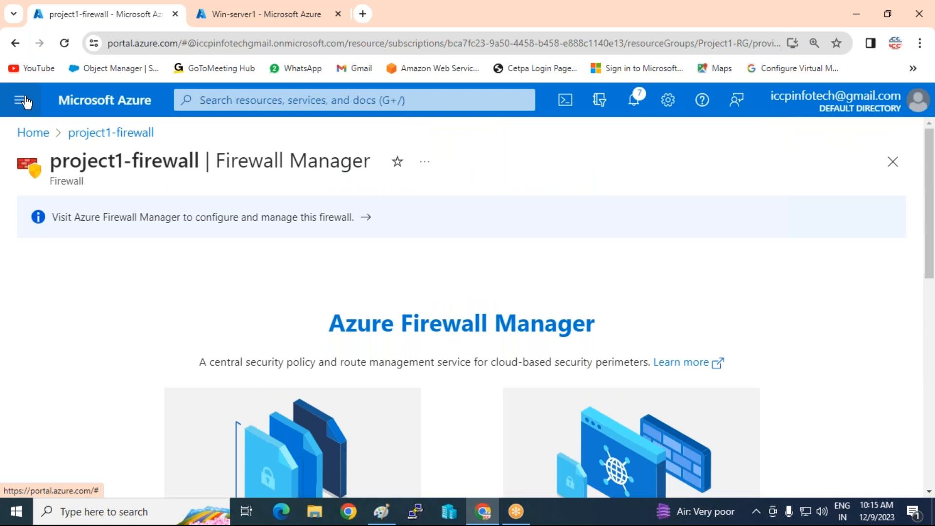
Check the route server choices under project1-firewall's learned SNAT IP prefixes and close the form without adding one
{"action": "left_click", "coordinate": [22, 100]}
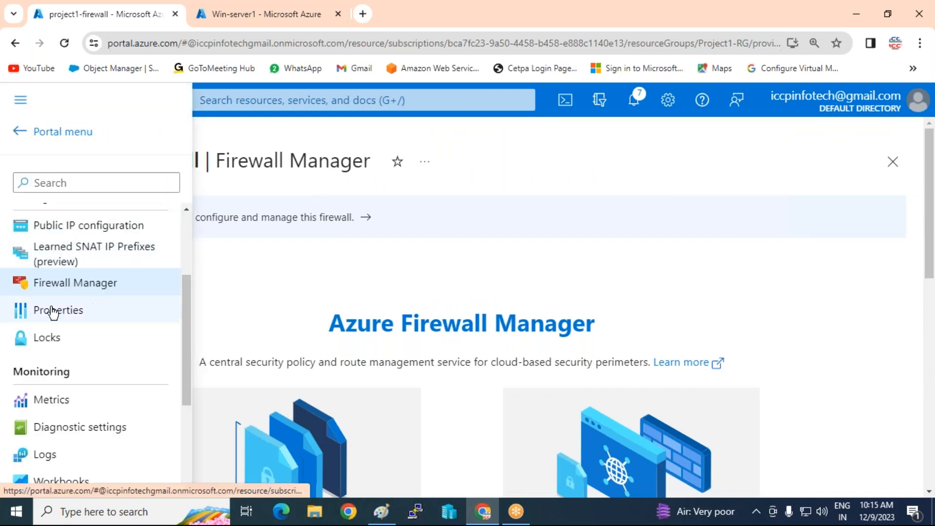
{"action": "scroll", "coordinate": [87, 334], "scroll_direction": "down", "scroll_amount": 4}
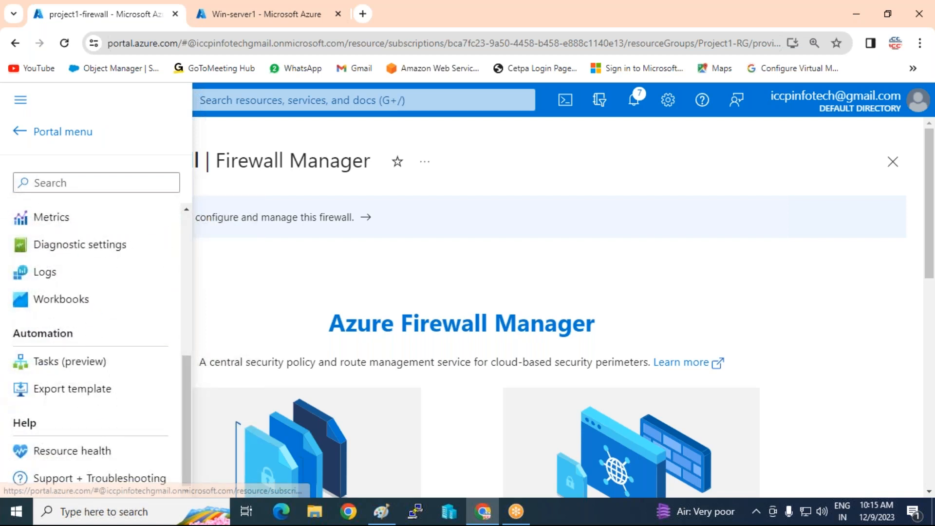
{"action": "scroll", "coordinate": [95, 358], "scroll_direction": "up", "scroll_amount": 6}
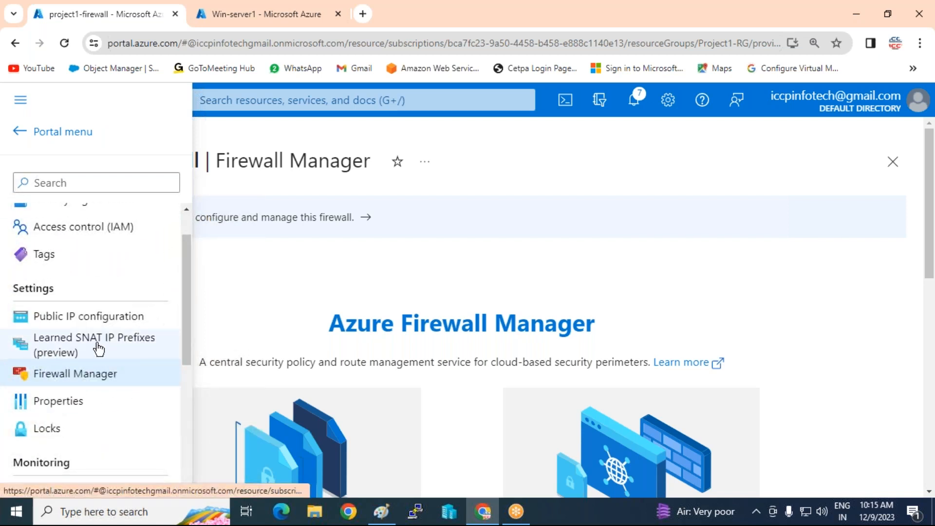
{"action": "left_click", "coordinate": [101, 349]}
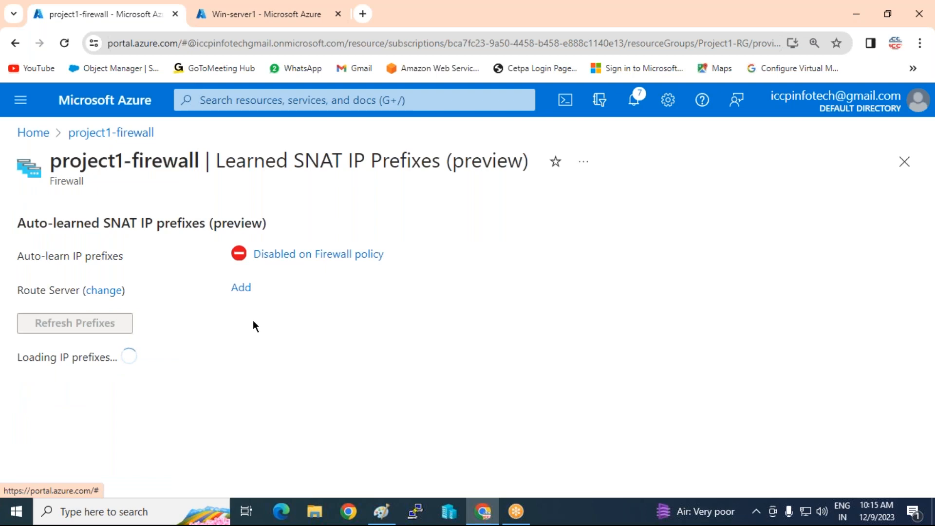
{"action": "left_click", "coordinate": [239, 290]}
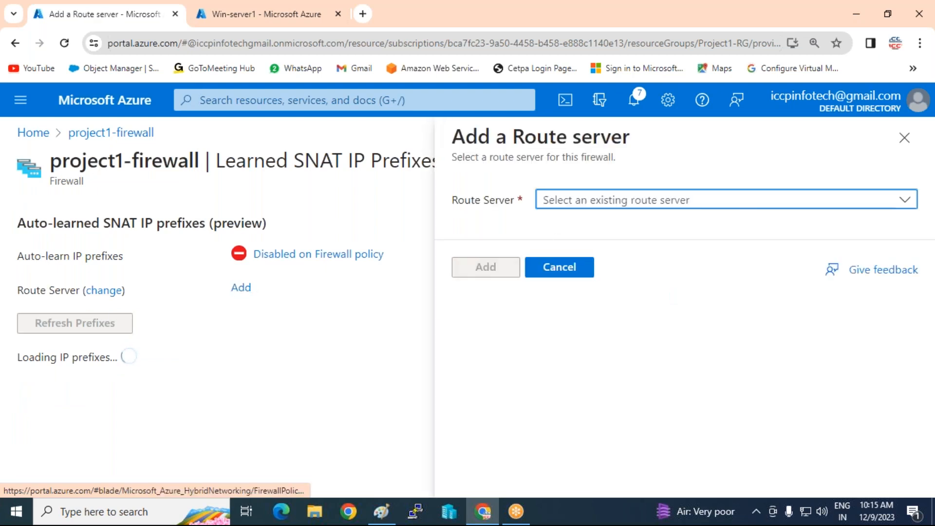
{"action": "left_click", "coordinate": [783, 205]}
{"action": "left_click", "coordinate": [783, 204]}
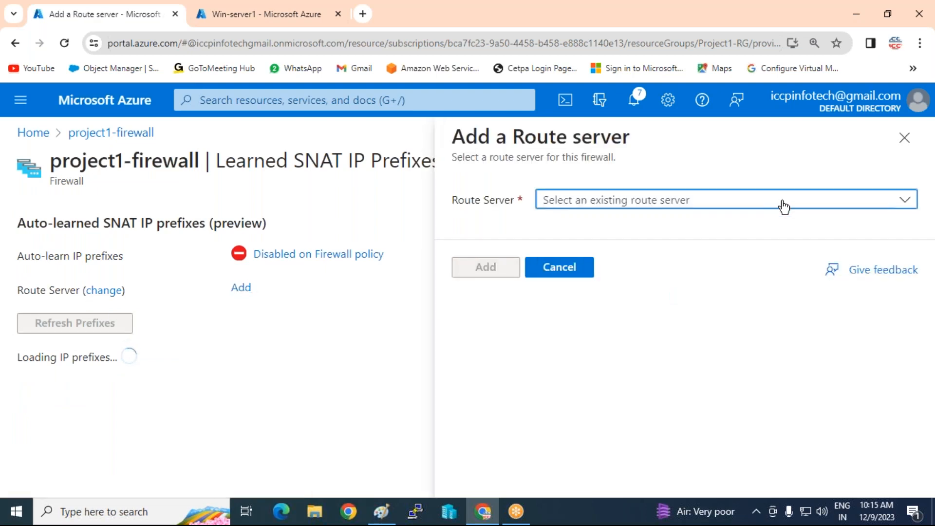
{"action": "left_click", "coordinate": [905, 138]}
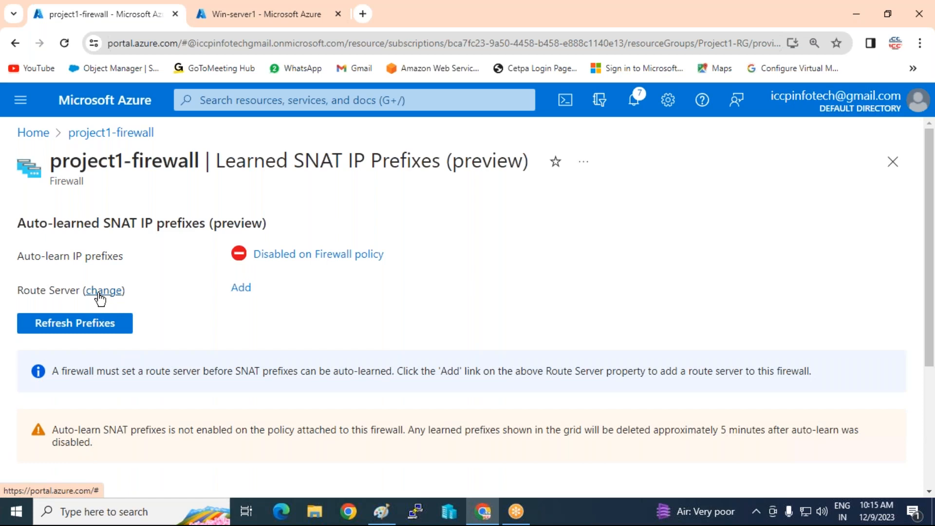
Reopen project1-firewall from the portal home's firewall list and go from its Firewall Manager page to Azure Firewall Manager
{"action": "left_click", "coordinate": [39, 132]}
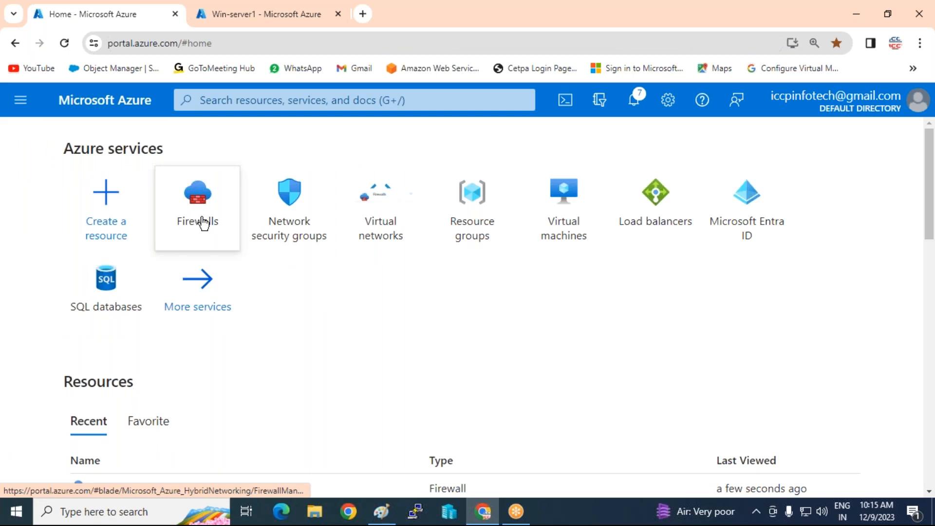
{"action": "left_click", "coordinate": [203, 223]}
{"action": "left_click", "coordinate": [107, 348]}
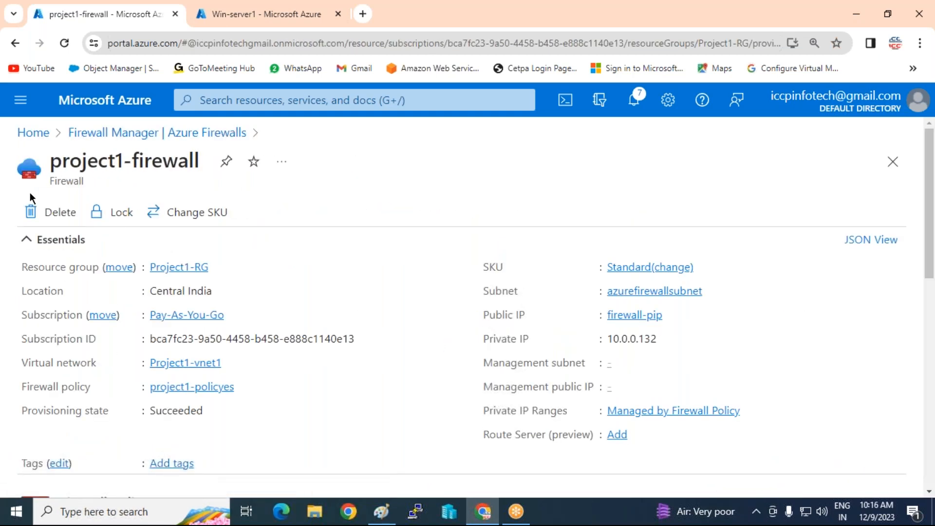
{"action": "left_click", "coordinate": [22, 101]}
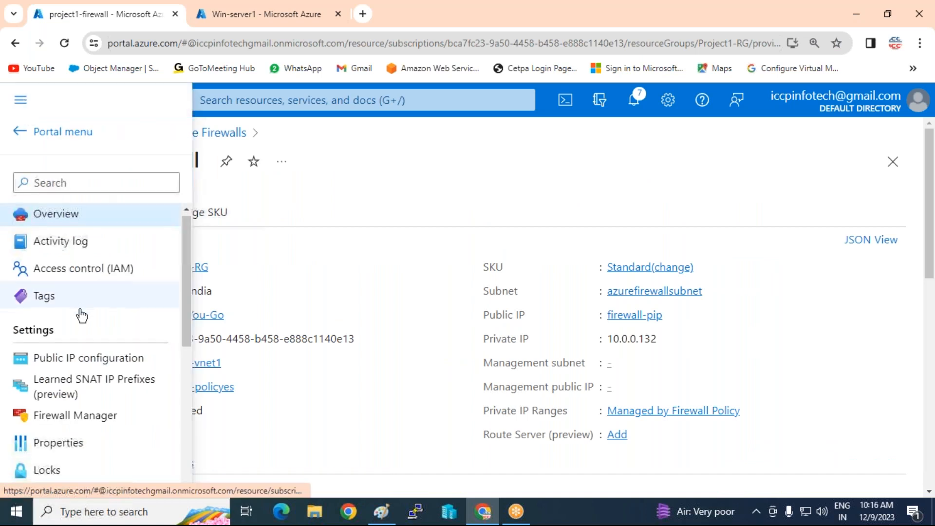
{"action": "scroll", "coordinate": [81, 315], "scroll_direction": "down", "scroll_amount": 2}
{"action": "left_click", "coordinate": [119, 354]}
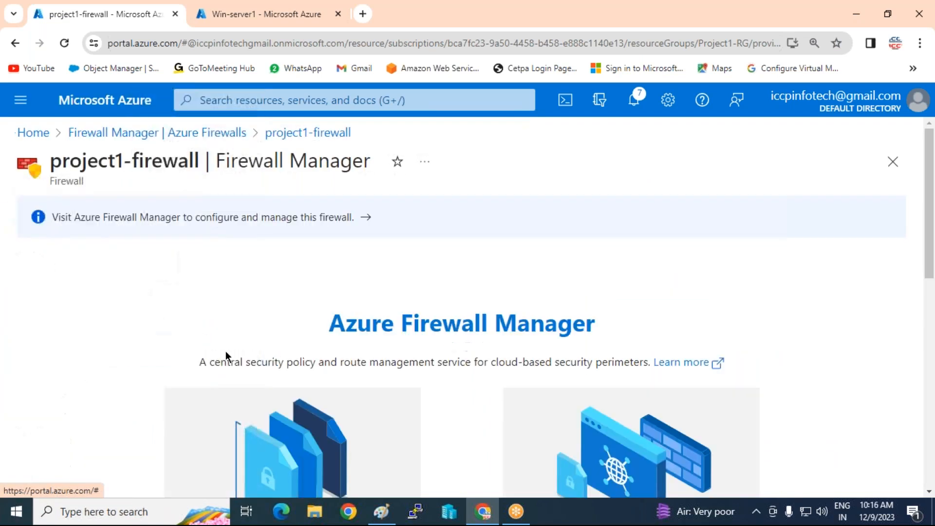
{"action": "left_click", "coordinate": [509, 324]}
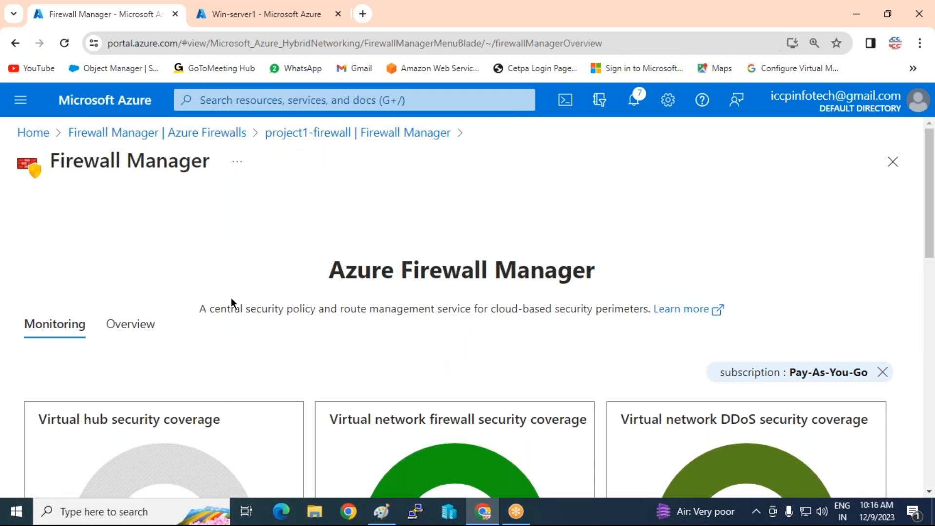
List the Azure Firewall Policies in Firewall Manager and open the project1-policyes policy
{"action": "scroll", "coordinate": [513, 305], "scroll_direction": "down", "scroll_amount": 3}
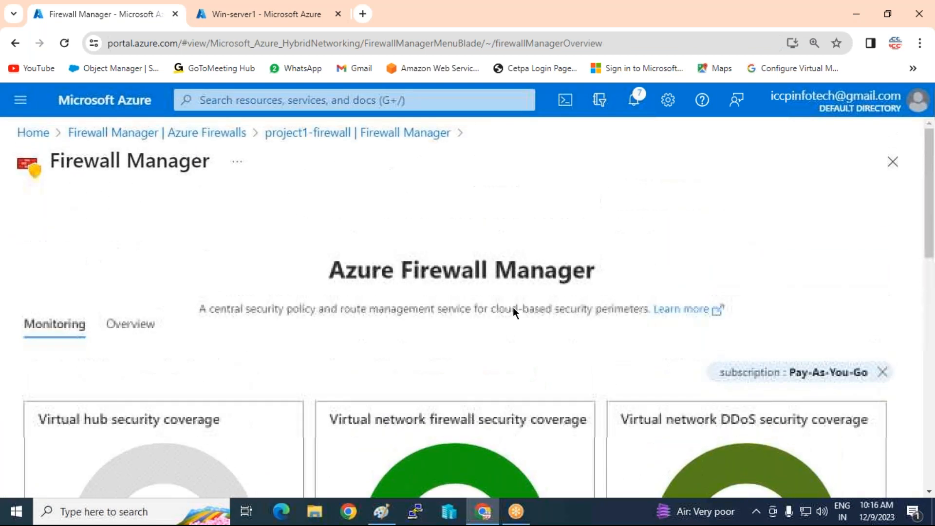
{"action": "scroll", "coordinate": [513, 308], "scroll_direction": "down", "scroll_amount": 3}
{"action": "scroll", "coordinate": [513, 308], "scroll_direction": "down", "scroll_amount": 1}
{"action": "scroll", "coordinate": [513, 308], "scroll_direction": "up", "scroll_amount": 4}
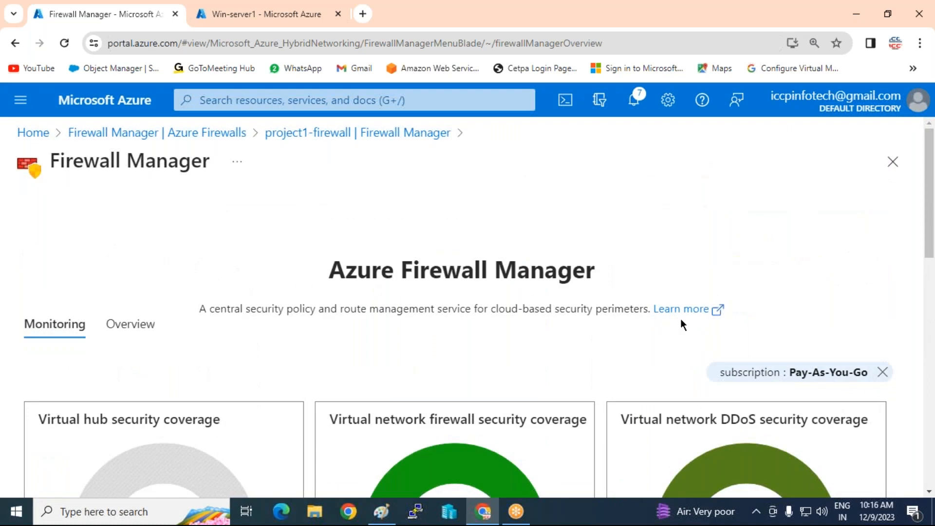
{"action": "left_click", "coordinate": [21, 100]}
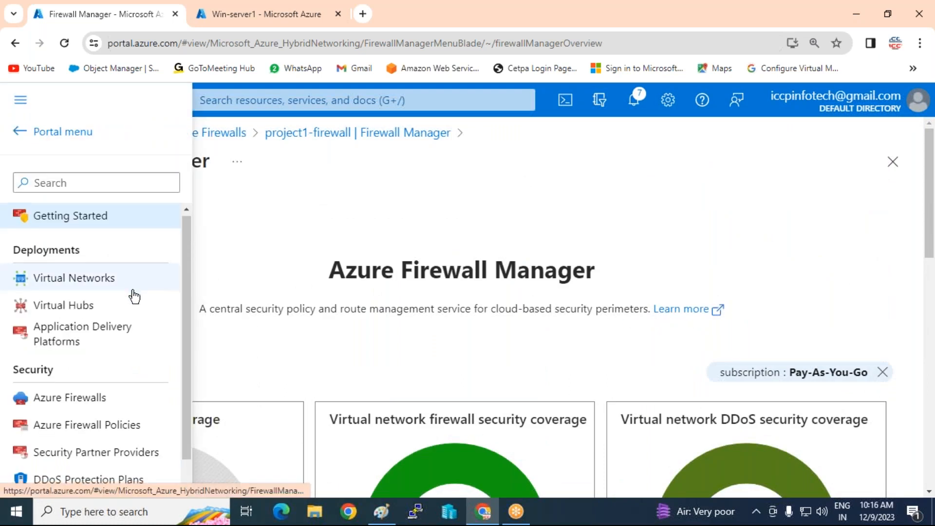
{"action": "scroll", "coordinate": [129, 292], "scroll_direction": "down", "scroll_amount": 1}
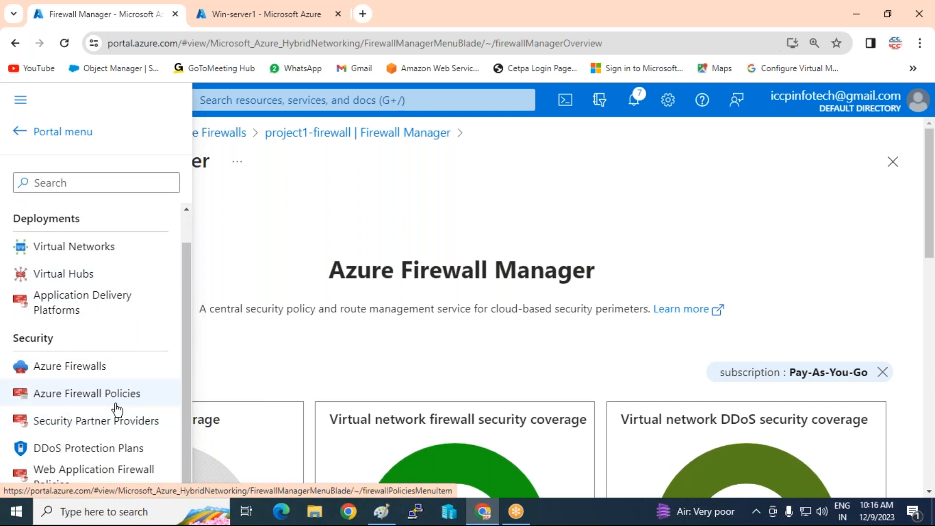
{"action": "scroll", "coordinate": [107, 404], "scroll_direction": "up", "scroll_amount": 1}
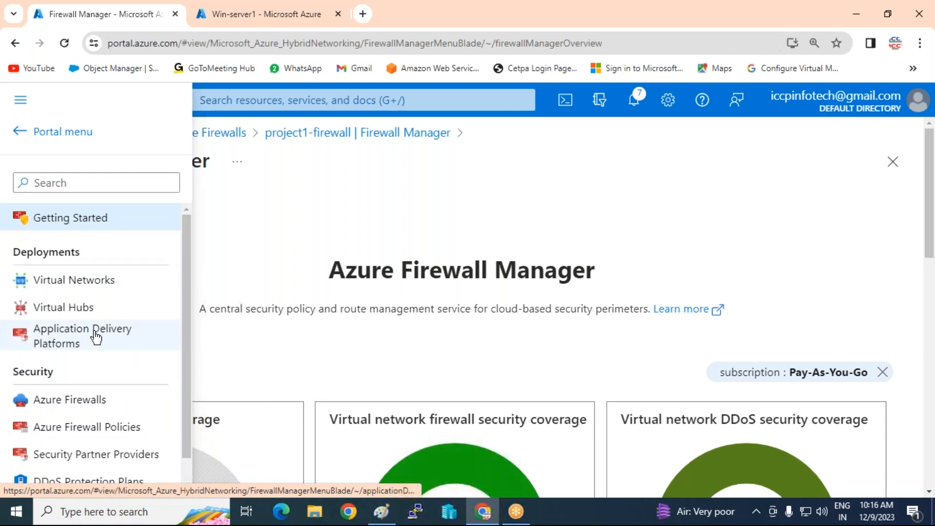
{"action": "scroll", "coordinate": [95, 338], "scroll_direction": "down", "scroll_amount": 1}
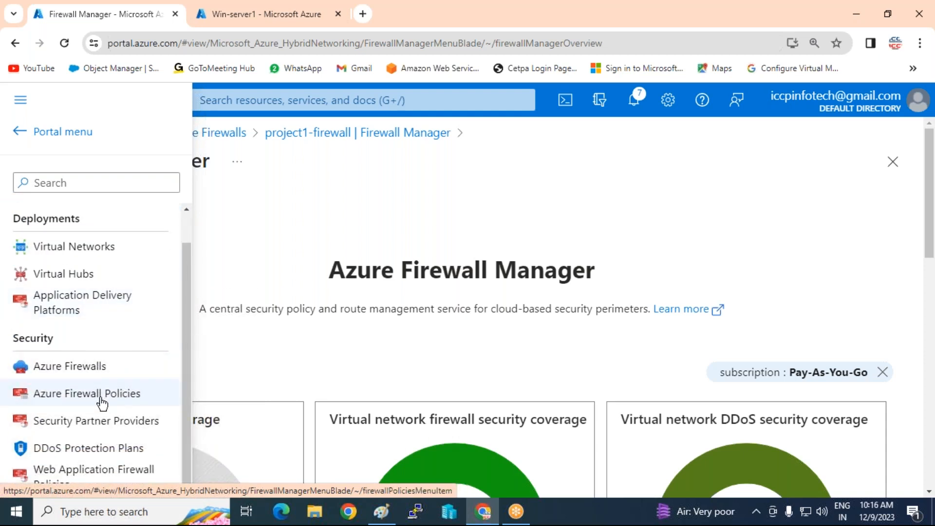
{"action": "left_click", "coordinate": [72, 396]}
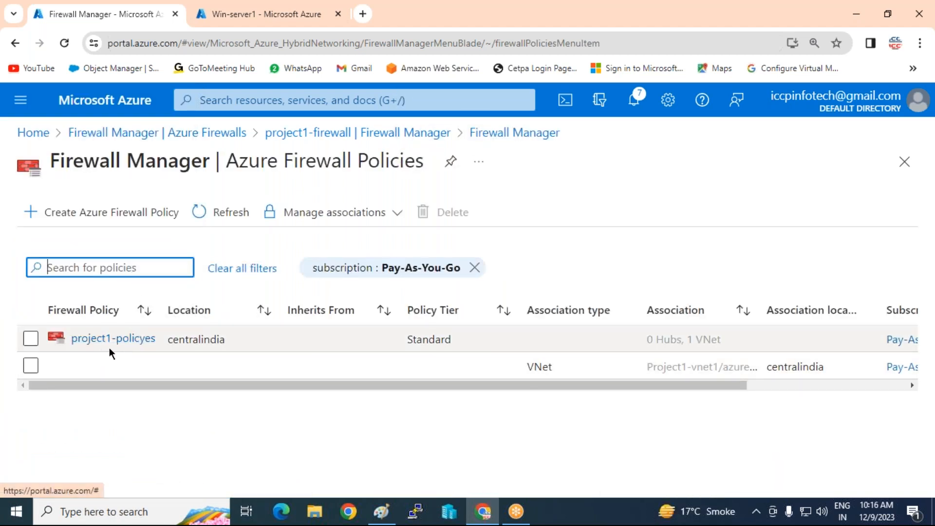
{"action": "left_click", "coordinate": [136, 341]}
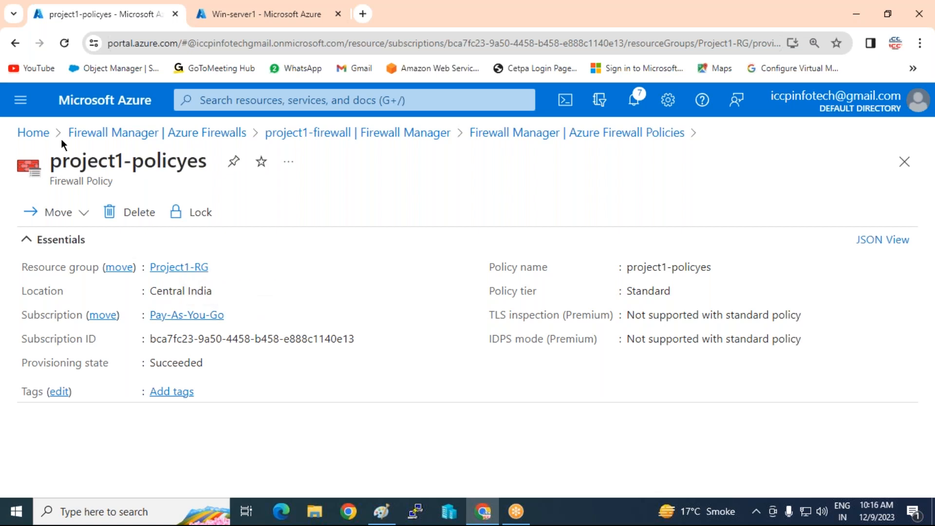
Start a DNAT rule collection named Allow-RDP with priority 100 in the project1-policyes firewall policy
{"action": "left_click", "coordinate": [19, 101]}
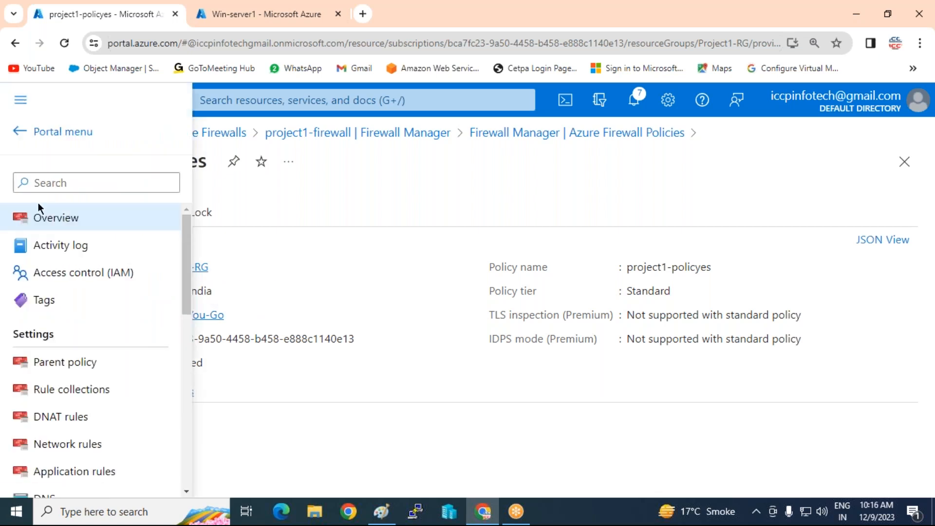
{"action": "left_click", "coordinate": [62, 419]}
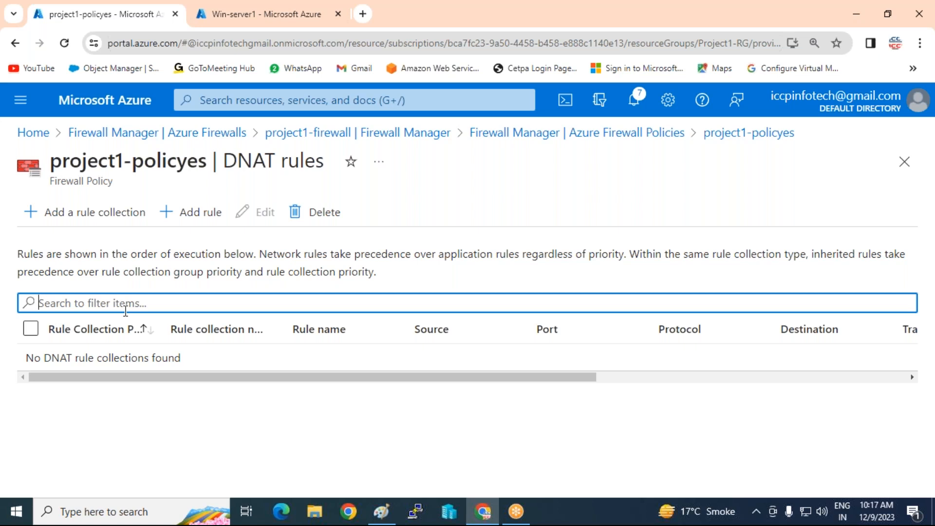
{"action": "left_click", "coordinate": [82, 220]}
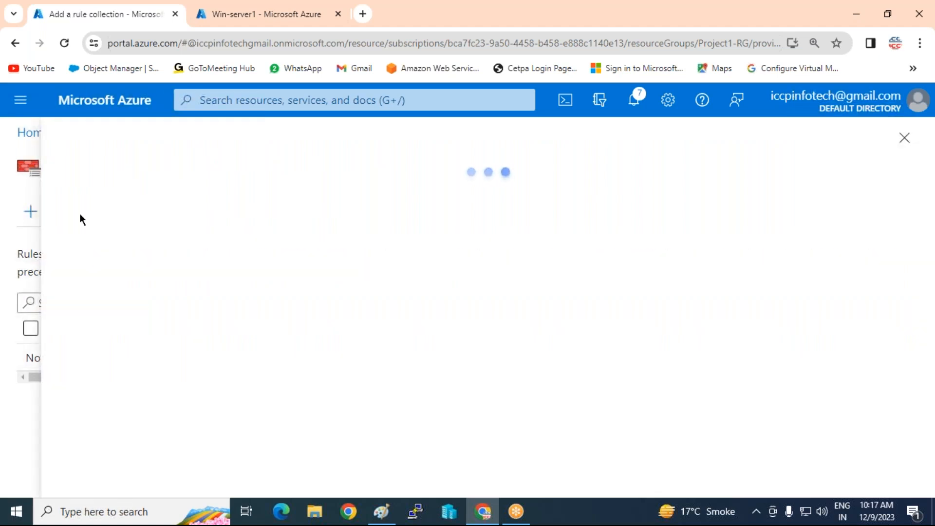
{"action": "type", "text": "Allow-RDP"}
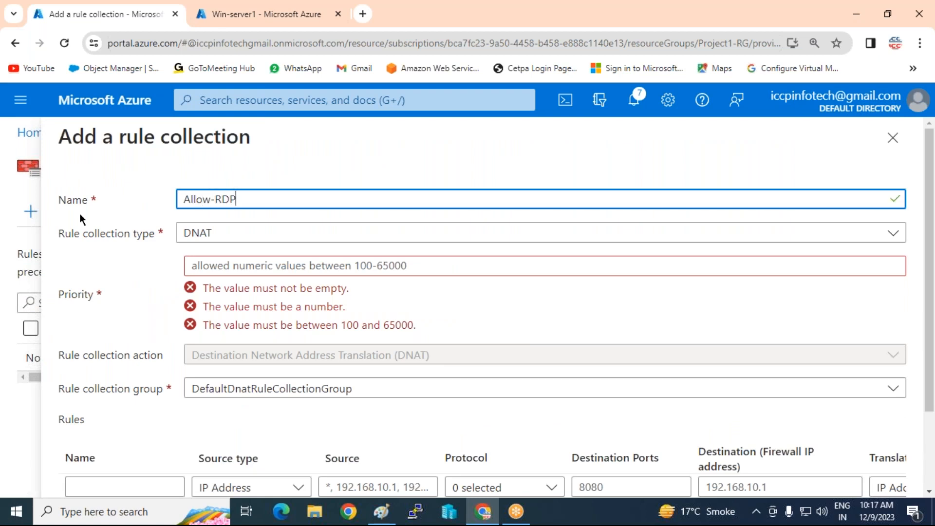
{"action": "left_click", "coordinate": [325, 266]}
{"action": "type", "text": "100"}
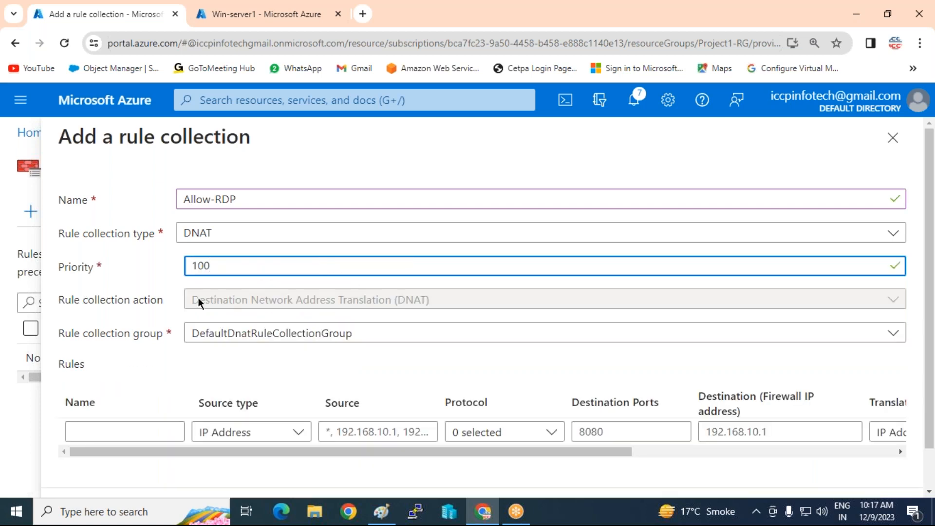
Name the first rule of the new DNAT collection Allow-RDP
{"action": "scroll", "coordinate": [198, 297], "scroll_direction": "down", "scroll_amount": 1}
{"action": "left_click", "coordinate": [131, 389]}
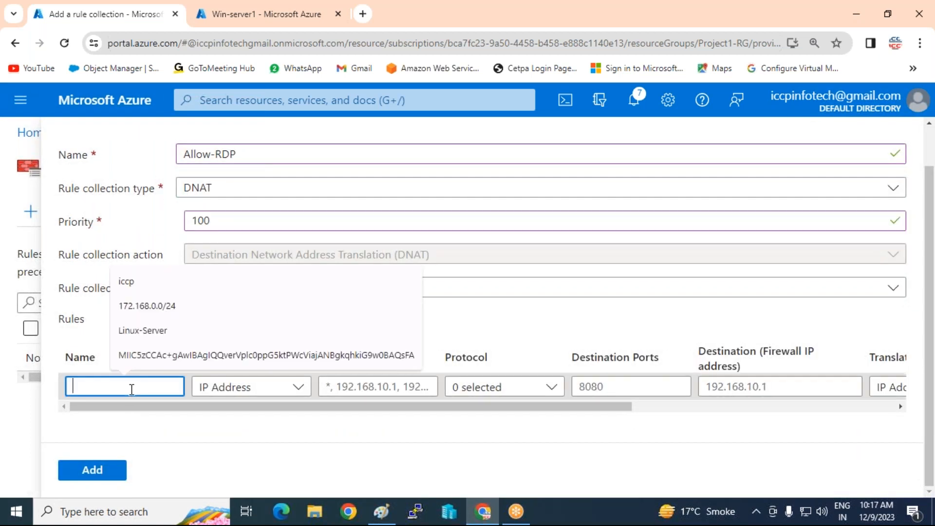
{"action": "type", "text": "Allow-RDp"}
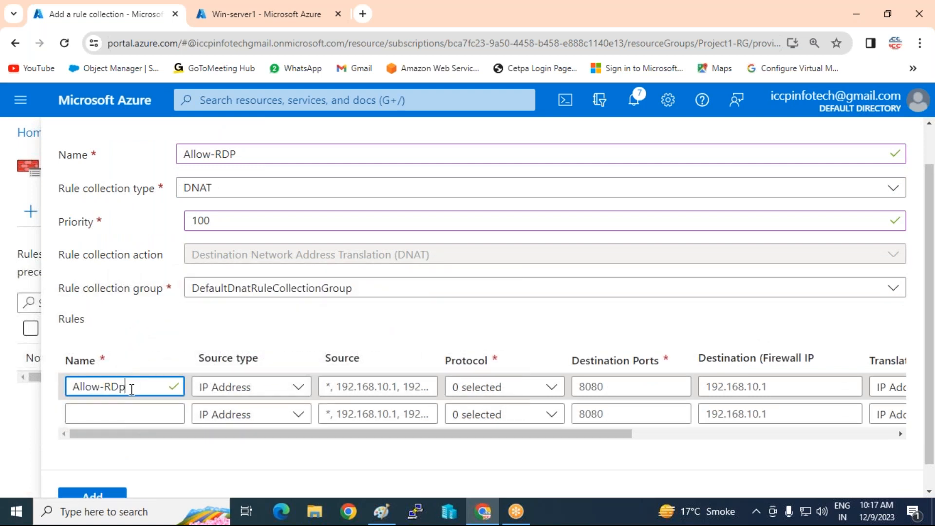
{"action": "key", "text": "BackSpace"}
{"action": "type", "text": "P"}
Clear the rule collection's priority and enter 100 again
{"action": "left_click", "coordinate": [215, 220]}
{"action": "key", "text": "BackSpace"}
{"action": "key", "text": "BackSpace"}
{"action": "key", "text": "BackSpace"}
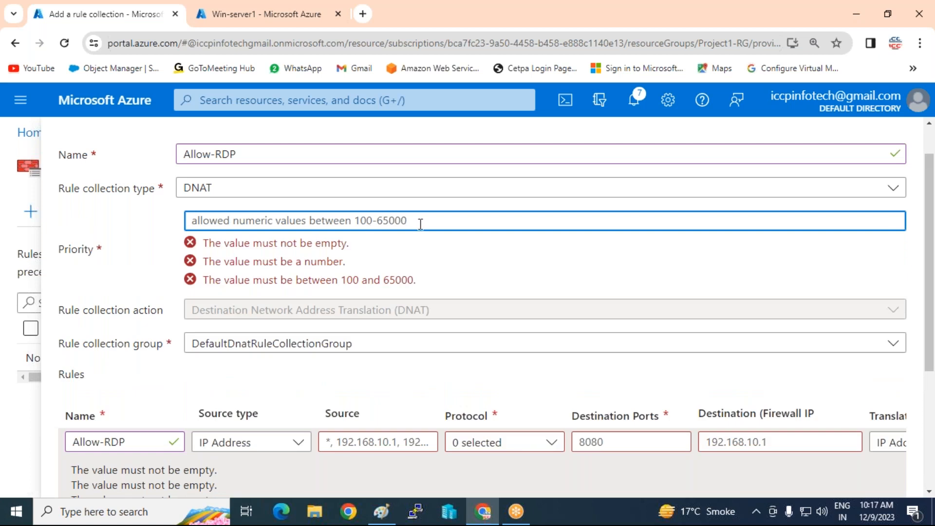
{"action": "type", "text": "100"}
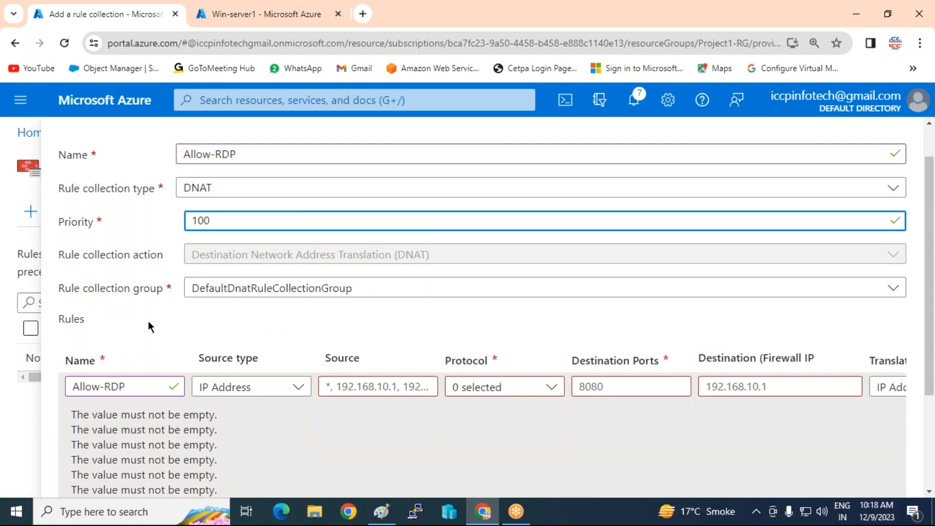
Switch to Paint and review the source, firewall and destination addresses in the network diagram
{"action": "scroll", "coordinate": [152, 316], "scroll_direction": "down", "scroll_amount": 1}
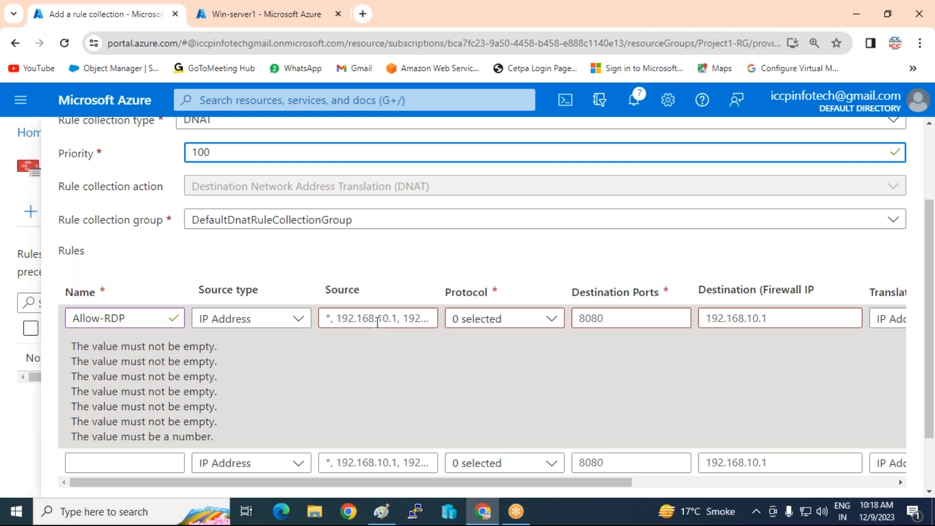
{"action": "left_click", "coordinate": [379, 516]}
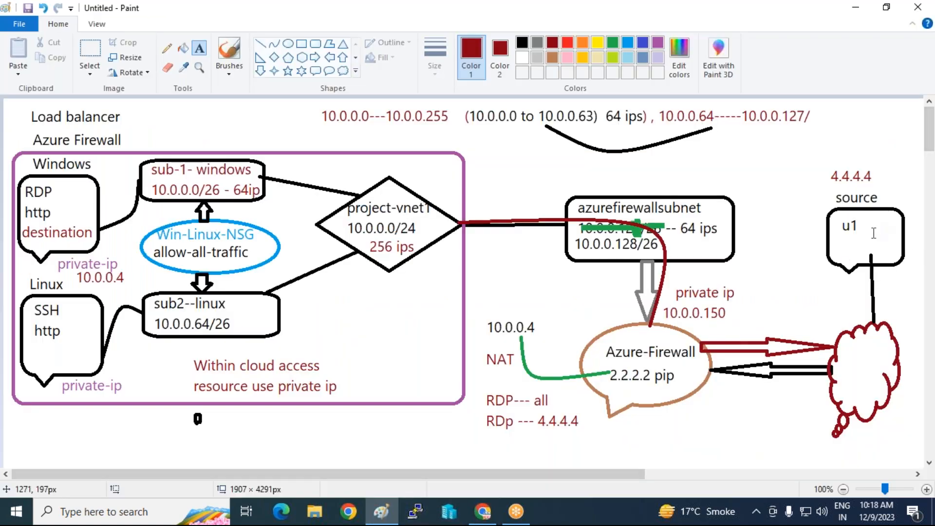
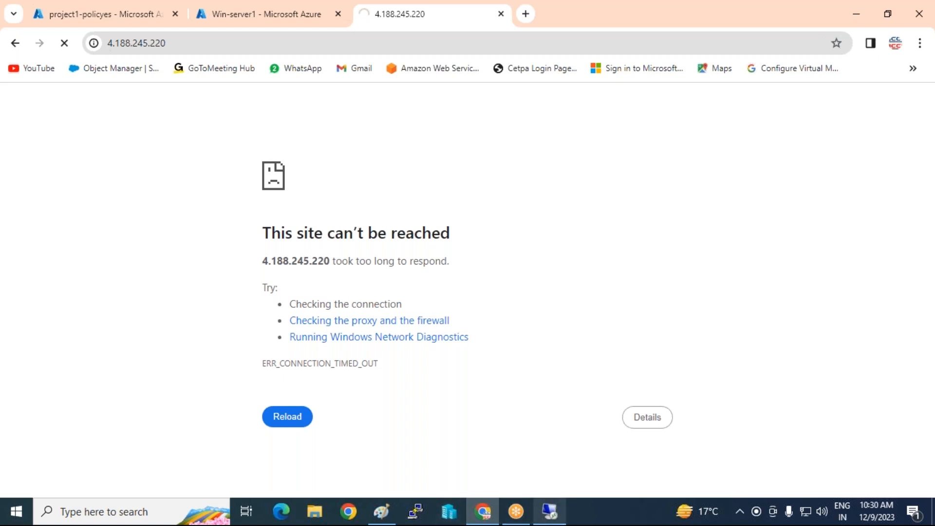
Switch to the 4.188.245.220 Remote Desktop session and open the server's Windows (C:) drive in File Explorer
{"action": "left_click", "coordinate": [550, 512]}
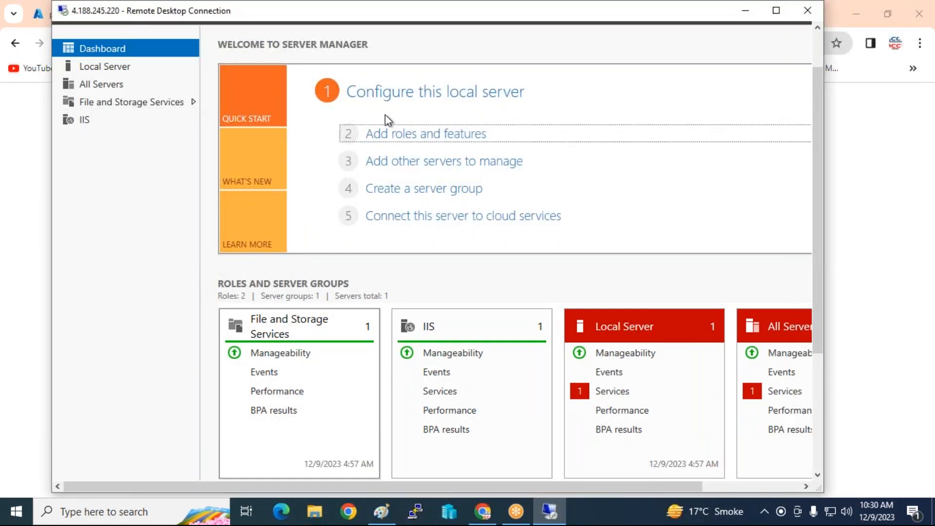
{"action": "double_click", "coordinate": [589, 16]}
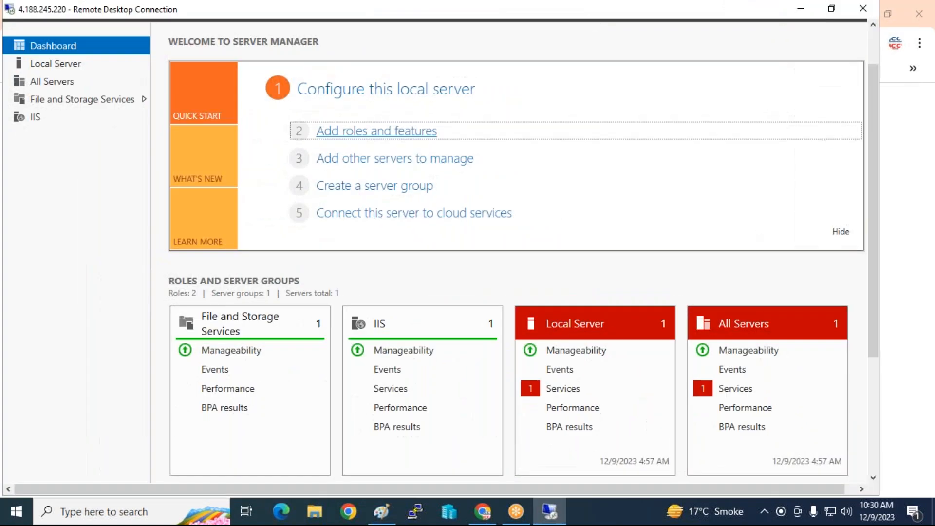
{"action": "left_click_drag", "start_coordinate": [869, 134], "coordinate": [857, 347]}
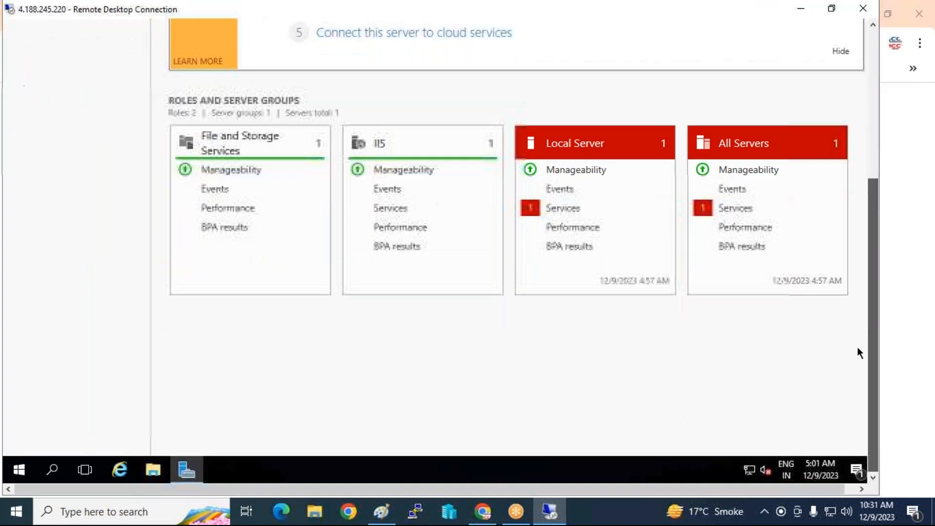
{"action": "left_click", "coordinate": [144, 468]}
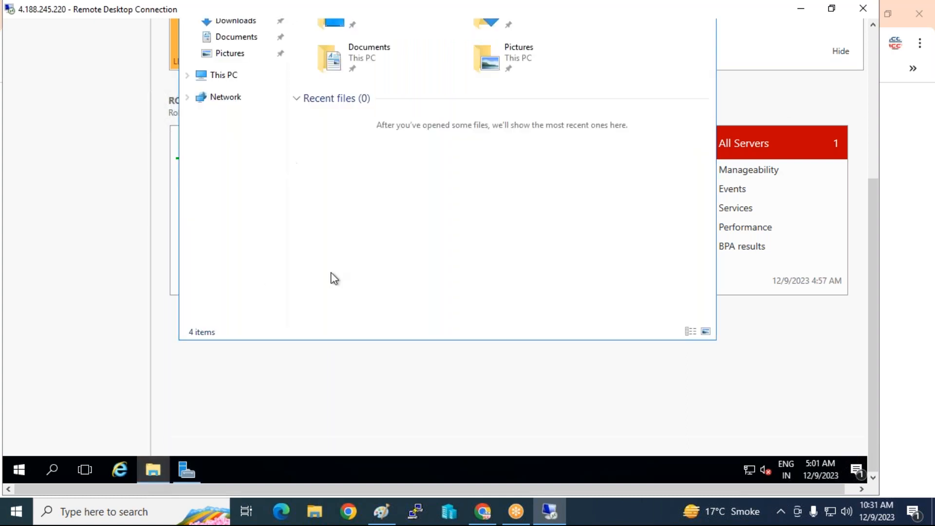
{"action": "left_click", "coordinate": [187, 74]}
{"action": "left_click", "coordinate": [243, 189]}
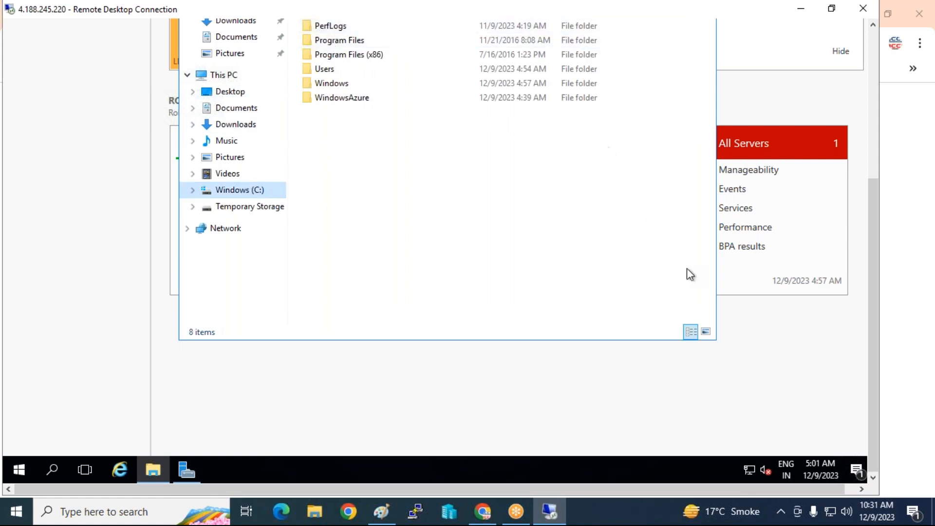
Open the IIS welcome picture iisstart.png from inetpub\wwwroot in the server's Paint
{"action": "left_click_drag", "start_coordinate": [872, 201], "coordinate": [866, 160]}
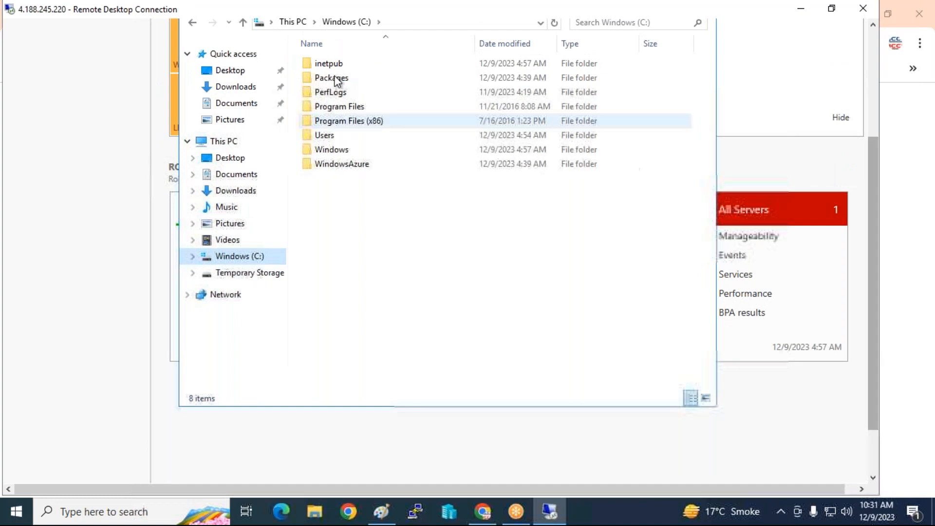
{"action": "double_click", "coordinate": [325, 63]}
{"action": "left_click", "coordinate": [330, 122]}
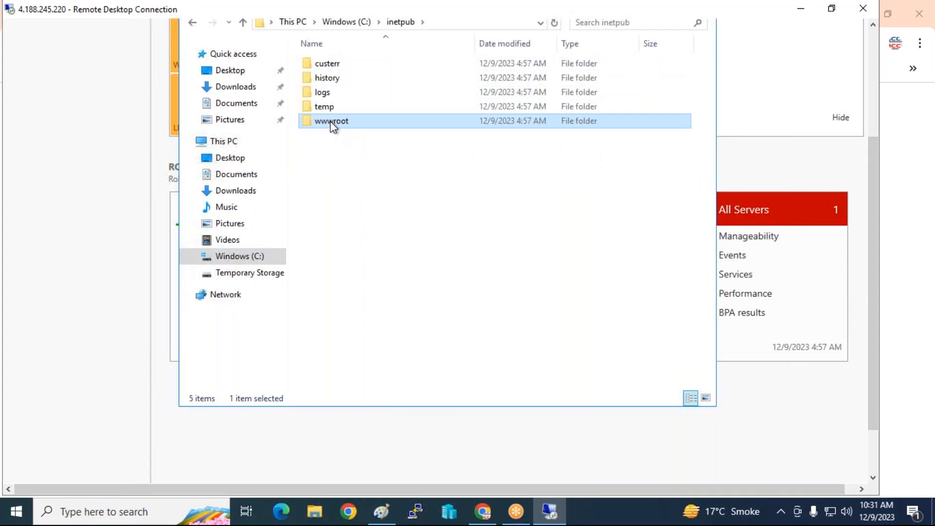
{"action": "double_click", "coordinate": [330, 121]}
{"action": "left_click", "coordinate": [324, 83]}
{"action": "double_click", "coordinate": [323, 83]}
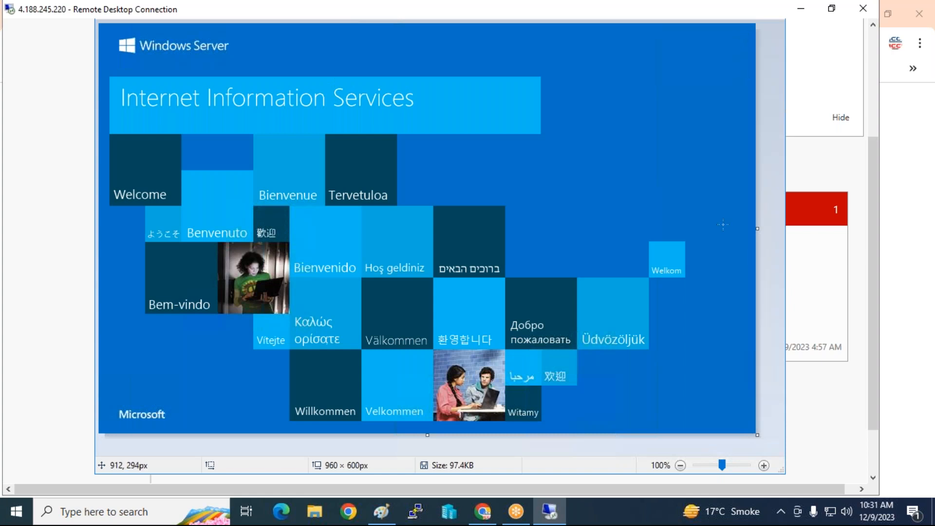
Fill the Internet Information Services banner and the Hoş geldiniz, Добро пожаловать and Καλώς ορίσατε tiles with dark red
{"action": "scroll", "coordinate": [876, 191], "scroll_direction": "up", "scroll_amount": 1}
{"action": "left_click_drag", "start_coordinate": [875, 164], "coordinate": [873, 139]}
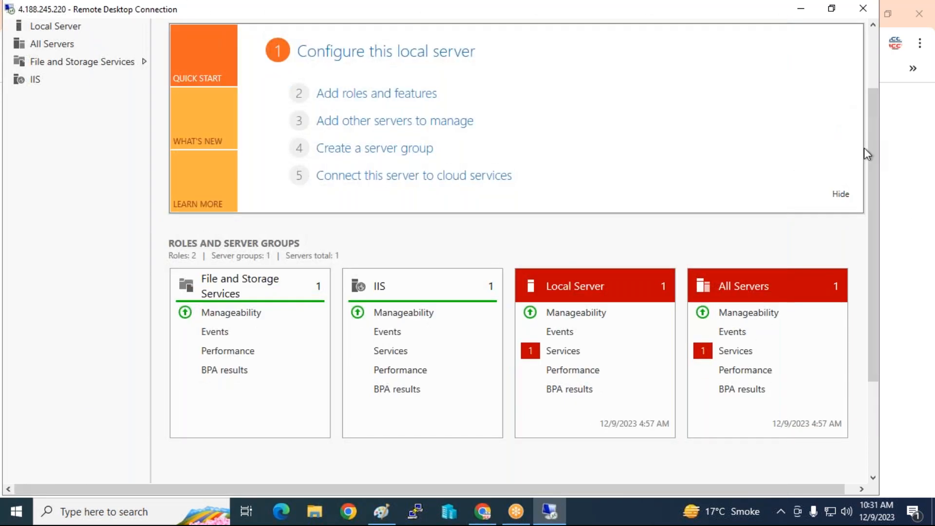
{"action": "left_click_drag", "start_coordinate": [873, 198], "coordinate": [871, 341]}
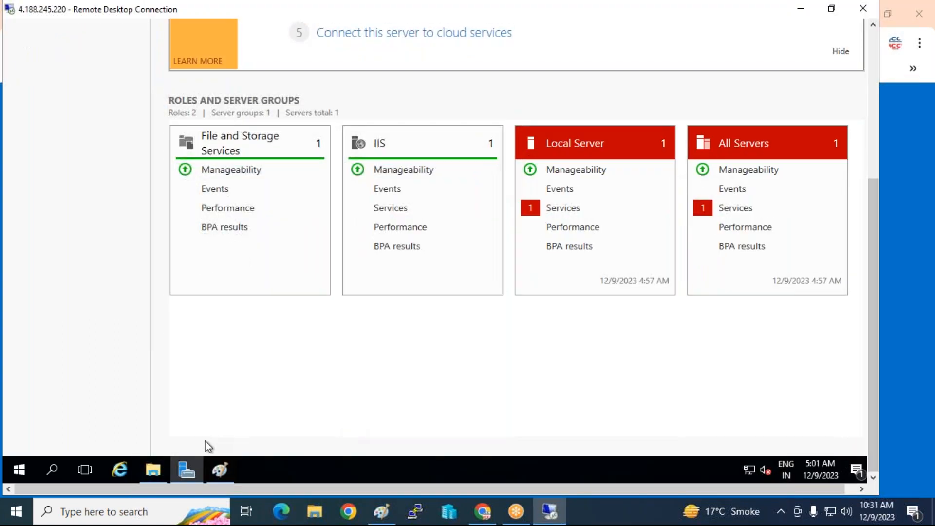
{"action": "left_click", "coordinate": [222, 476]}
{"action": "left_click_drag", "start_coordinate": [871, 250], "coordinate": [867, 148]}
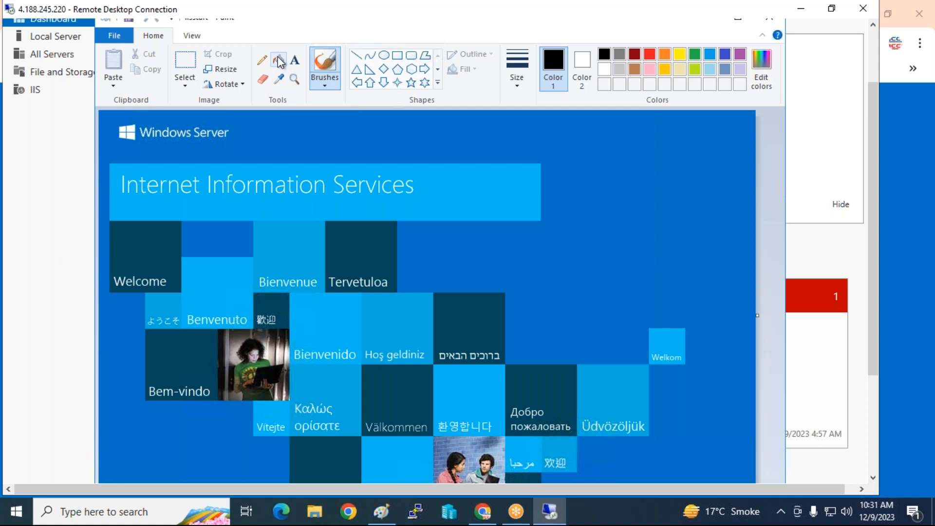
{"action": "left_click", "coordinate": [279, 61]}
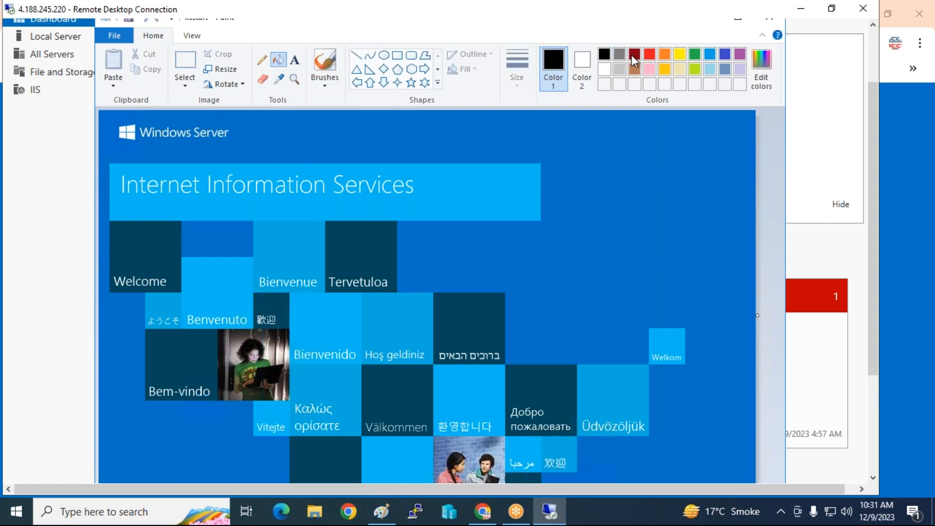
{"action": "left_click", "coordinate": [633, 56]}
{"action": "left_click", "coordinate": [441, 187]}
{"action": "left_click", "coordinate": [385, 318]}
{"action": "left_click", "coordinate": [557, 398]}
{"action": "left_click", "coordinate": [307, 417]}
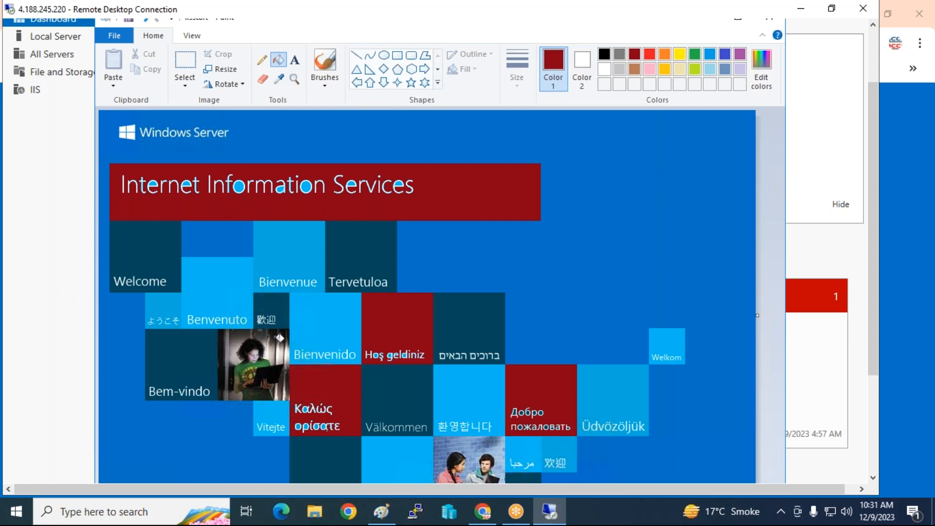
Try to save the recoloured banner and tiles to iisstart.png, dismissing each message
{"action": "key", "text": "ctrl+s"}
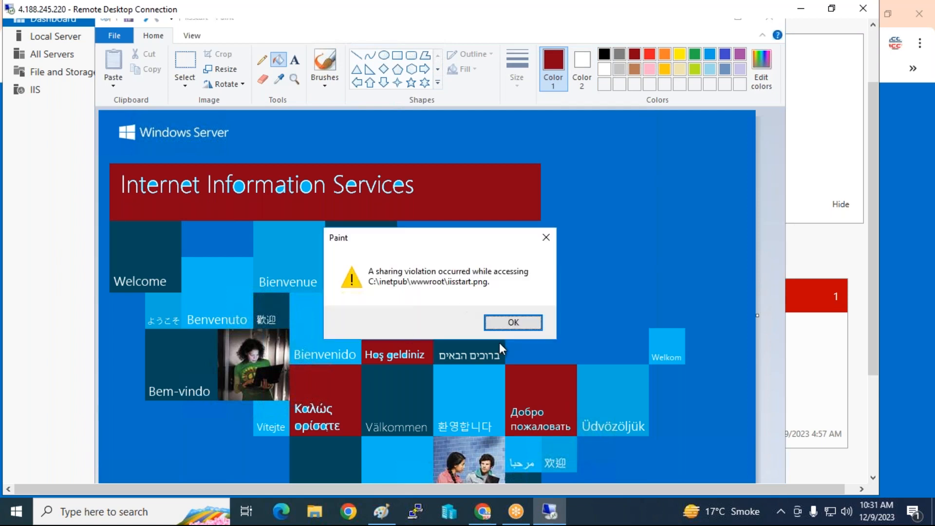
{"action": "left_click", "coordinate": [510, 329]}
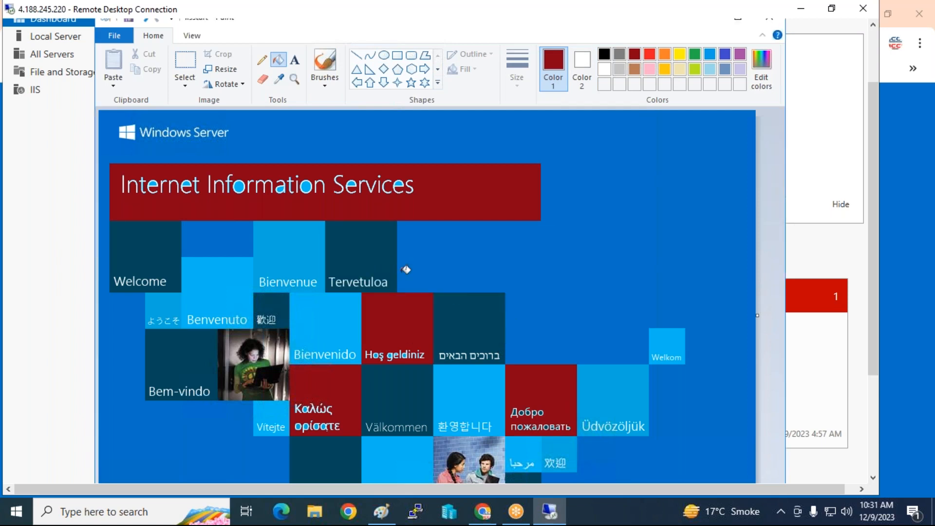
{"action": "key", "text": "ctrl+s"}
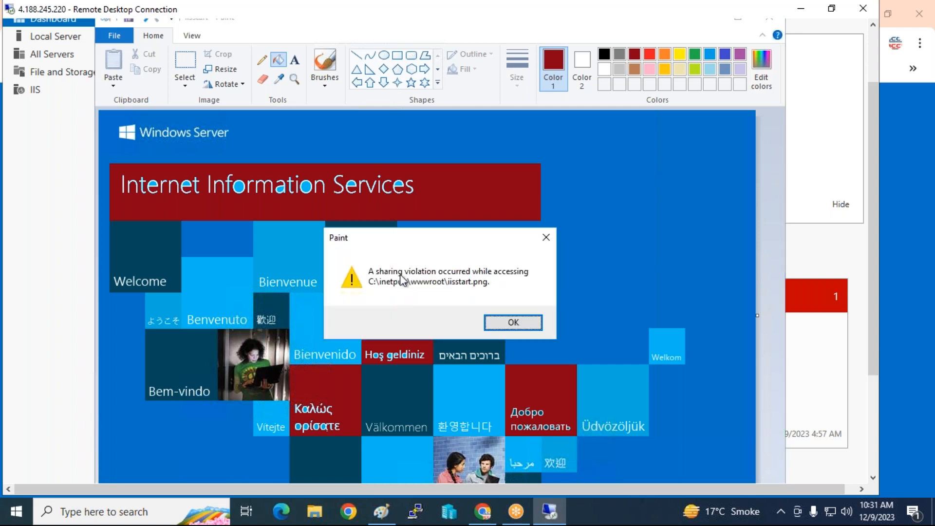
{"action": "left_click", "coordinate": [526, 324]}
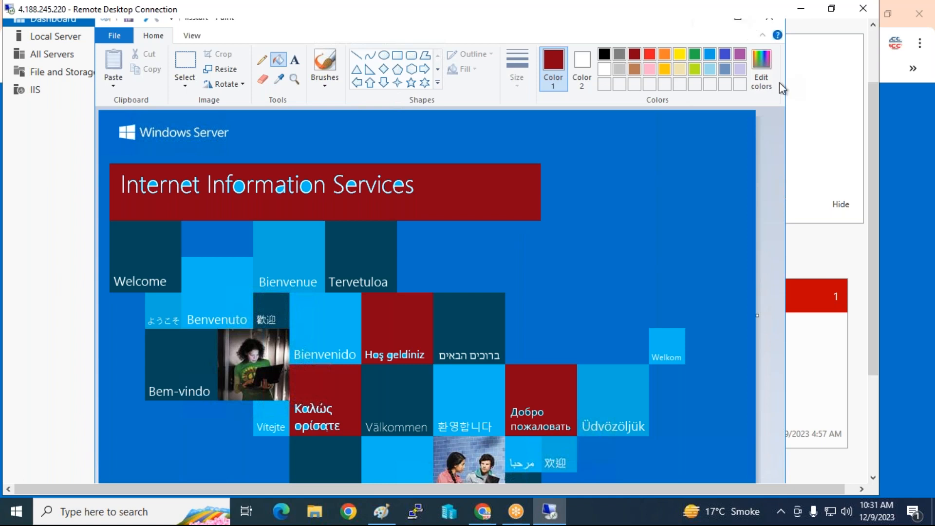
Fill the picture's blue background with dark red and try to save iisstart.png again
{"action": "left_click", "coordinate": [594, 158]}
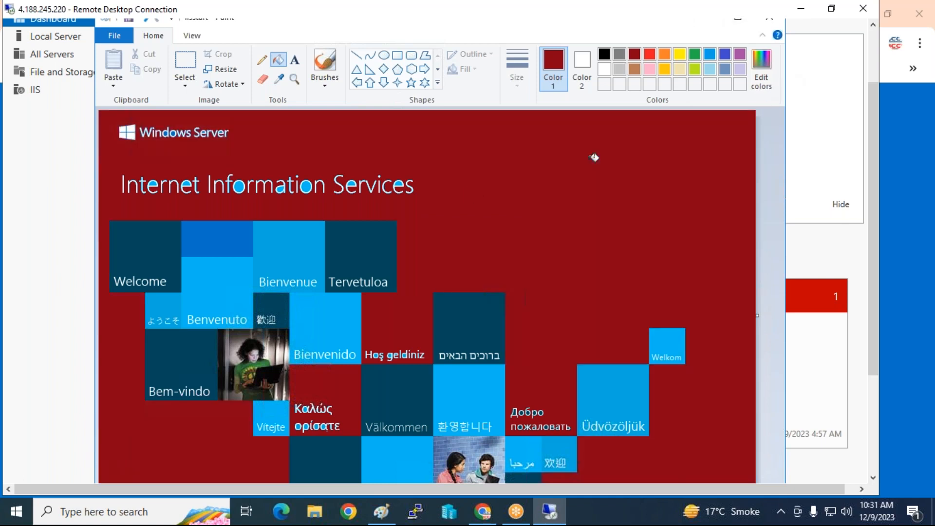
{"action": "key", "text": "ctrl+s"}
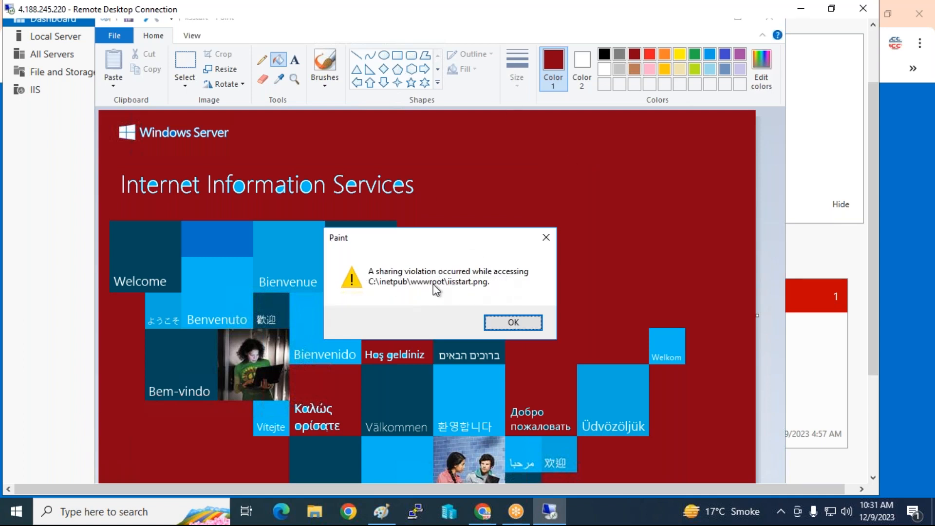
{"action": "left_click", "coordinate": [514, 321]}
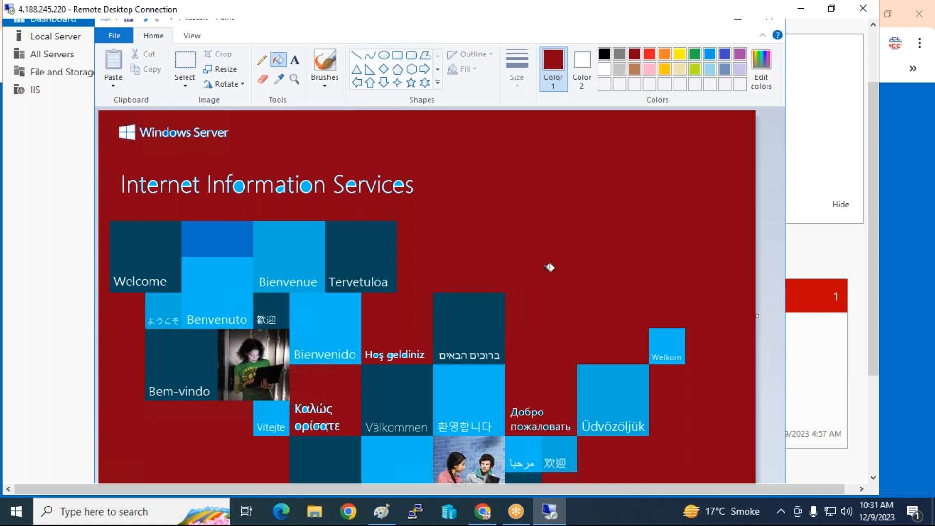
Minimize the remote session and reload the IIS page at 4.188.245.220 in the local browser to check its picture
{"action": "left_click", "coordinate": [801, 8]}
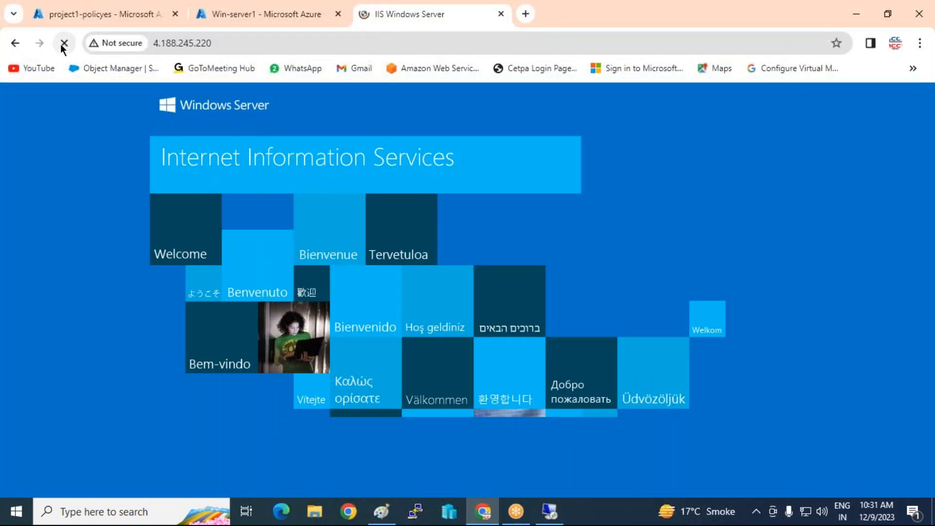
{"action": "right_click", "coordinate": [336, 44]}
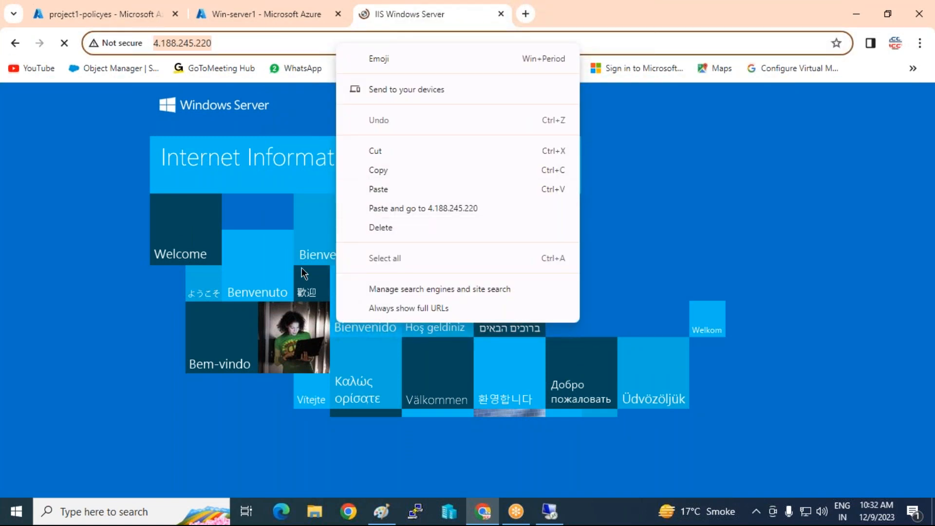
{"action": "left_click", "coordinate": [127, 258]}
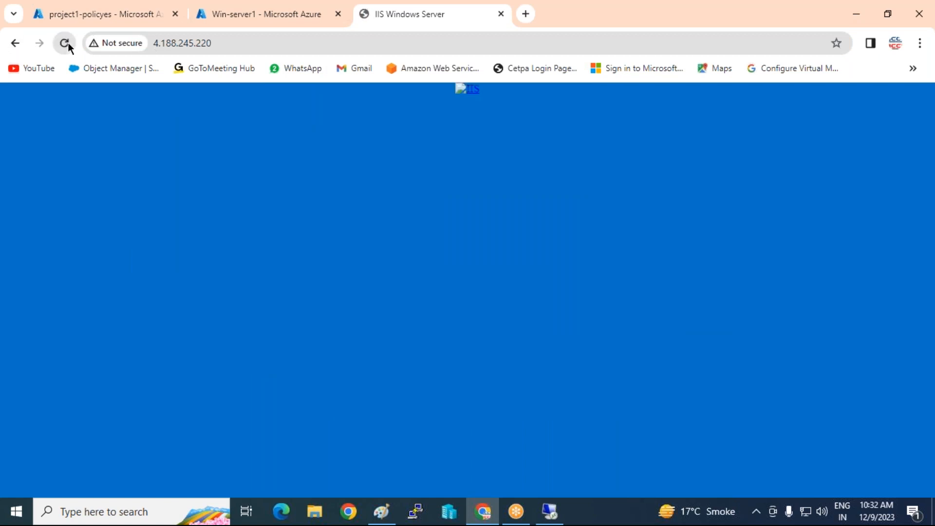
Reload the IIS Windows Server page again to recheck its welcome picture
{"action": "left_click", "coordinate": [65, 43]}
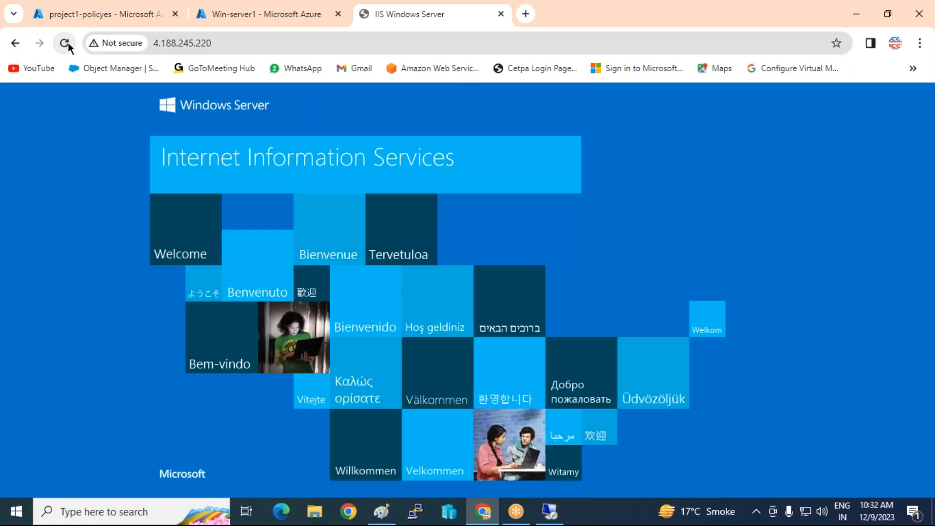
{"action": "left_click", "coordinate": [68, 44]}
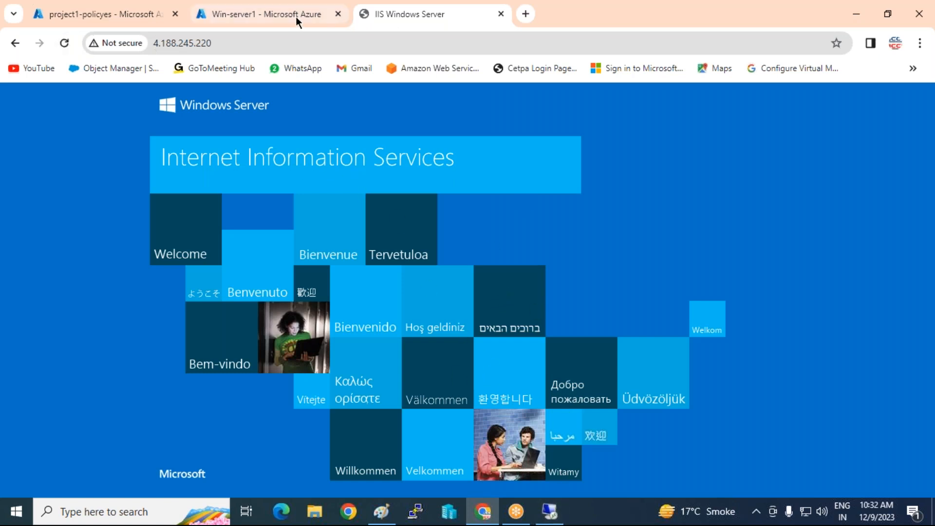
Return to the Azure portal home and open the Project1-RG resource group to review its resources
{"action": "mouse_move", "coordinate": [299, 17]}
{"action": "left_click", "coordinate": [250, 14]}
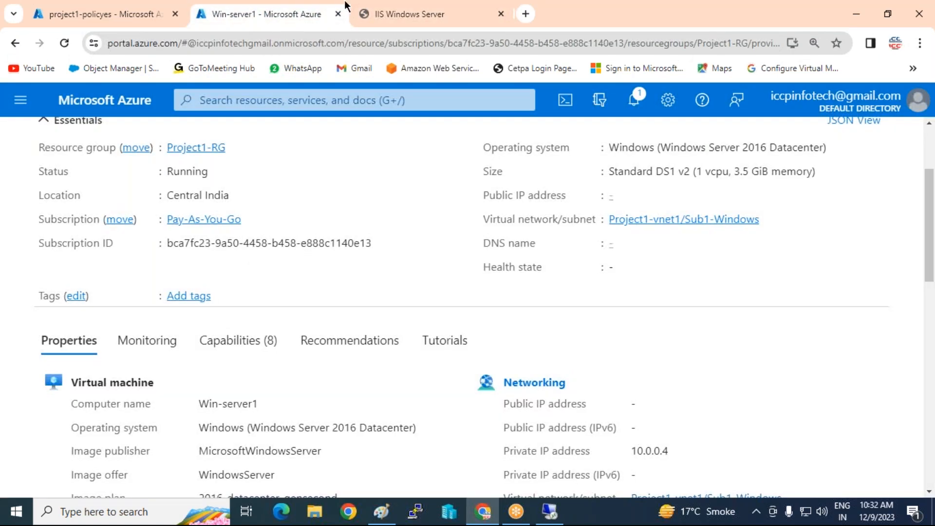
{"action": "scroll", "coordinate": [180, 256], "scroll_direction": "up", "scroll_amount": 3}
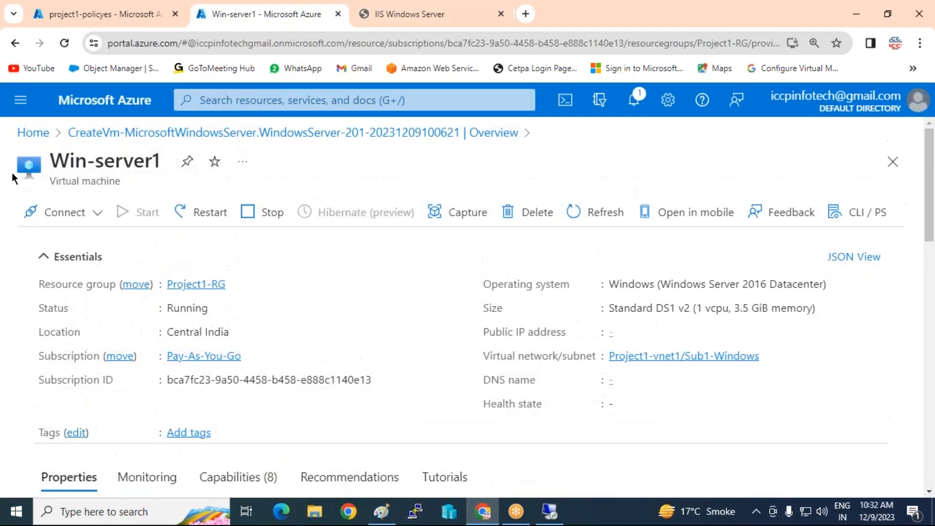
{"action": "left_click", "coordinate": [33, 132]}
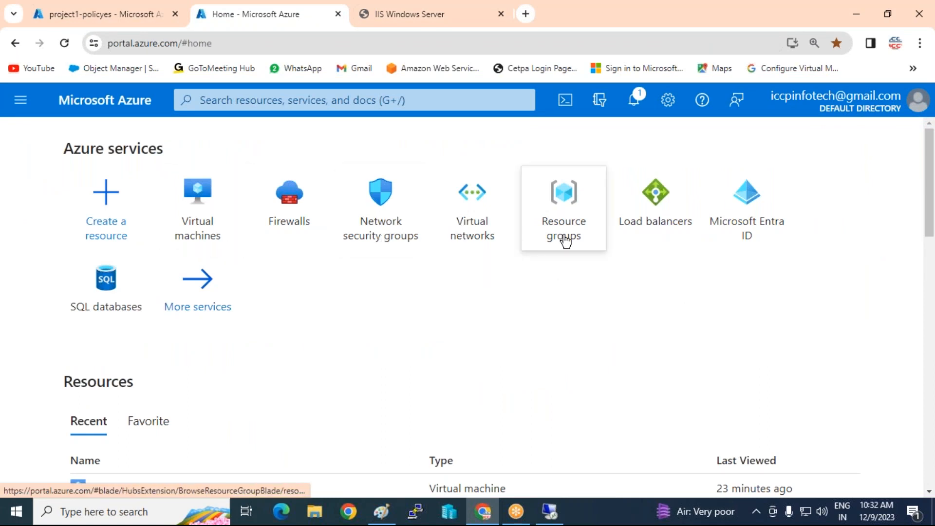
{"action": "mouse_move", "coordinate": [565, 240]}
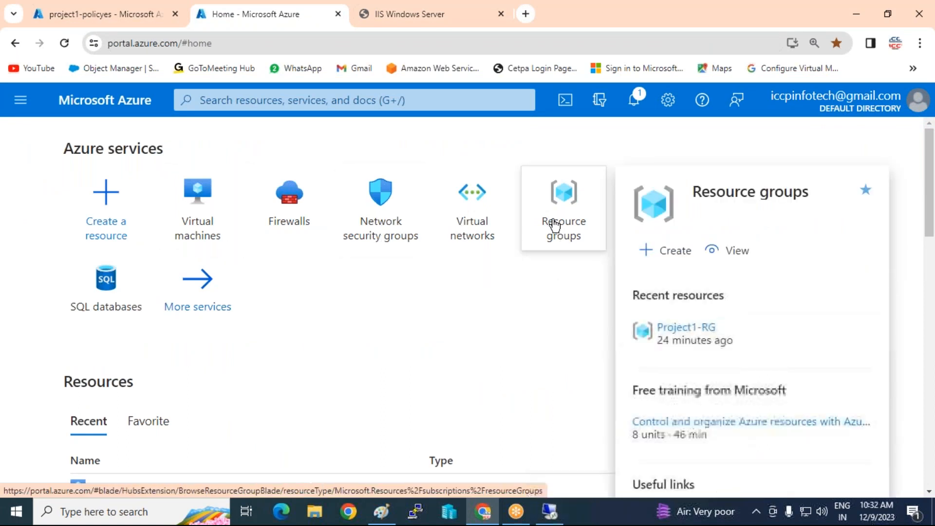
{"action": "left_click", "coordinate": [564, 238]}
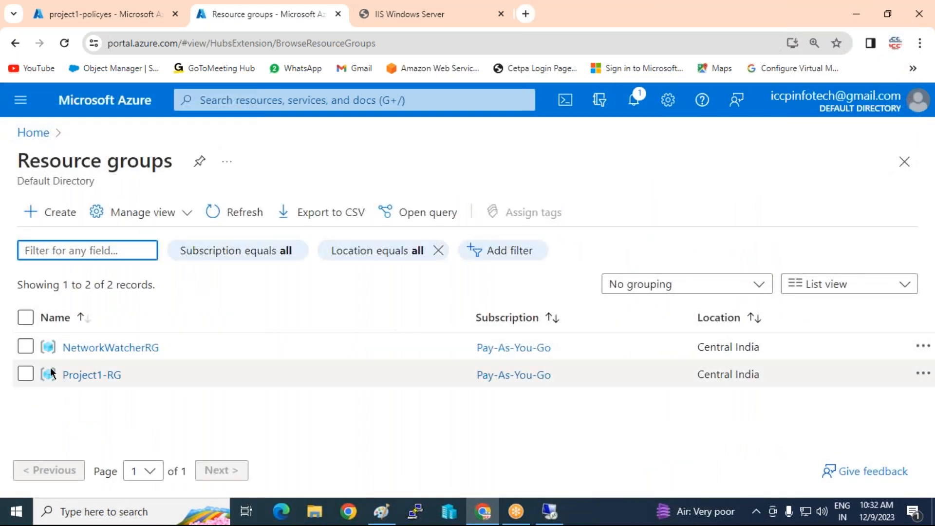
{"action": "left_click", "coordinate": [71, 376]}
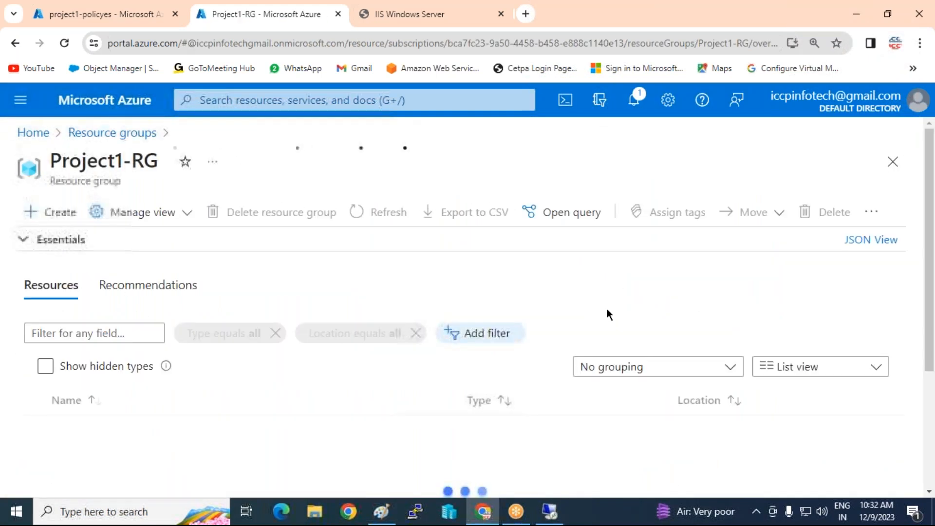
{"action": "scroll", "coordinate": [380, 407], "scroll_direction": "down", "scroll_amount": 3}
{"action": "scroll", "coordinate": [139, 366], "scroll_direction": "down", "scroll_amount": 3}
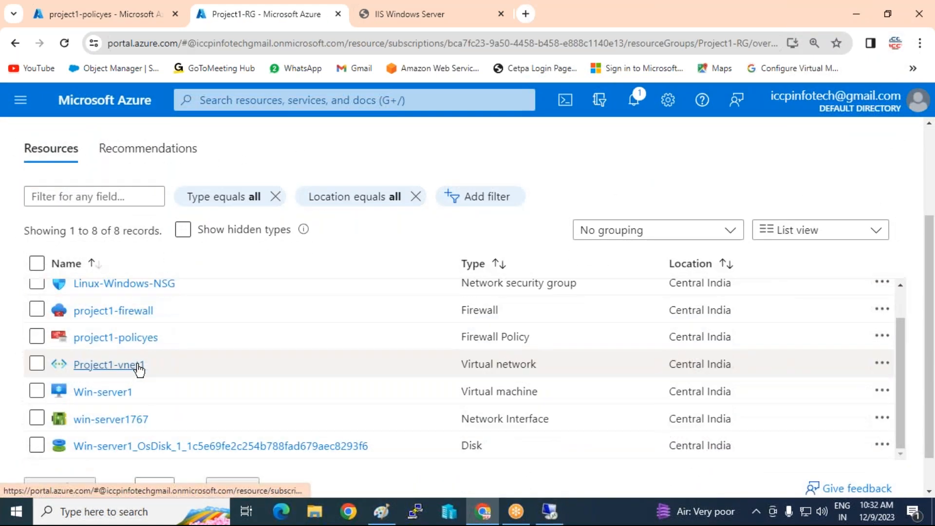
Delete the Project1-RG resource group with force delete for its virtual machines, entering Project1-RG to confirm the deletion
{"action": "scroll", "coordinate": [146, 371], "scroll_direction": "up", "scroll_amount": 5}
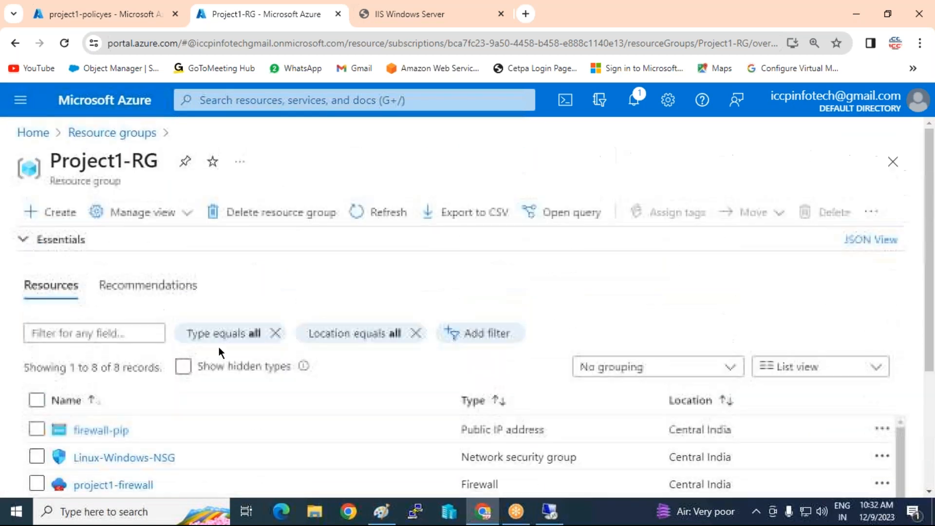
{"action": "left_click", "coordinate": [292, 218]}
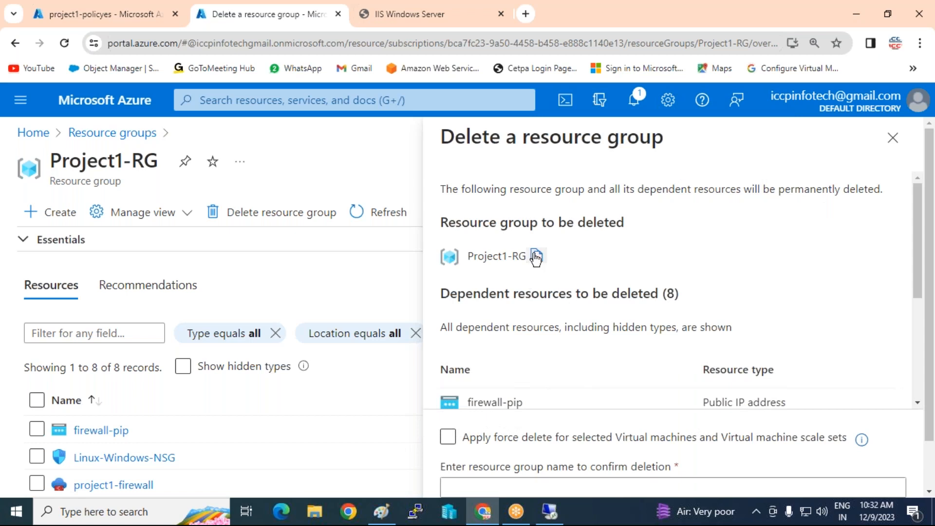
{"action": "scroll", "coordinate": [541, 341], "scroll_direction": "down", "scroll_amount": 3}
{"action": "left_click", "coordinate": [448, 437]}
{"action": "scroll", "coordinate": [468, 431], "scroll_direction": "down", "scroll_amount": 1}
{"action": "left_click", "coordinate": [474, 432]}
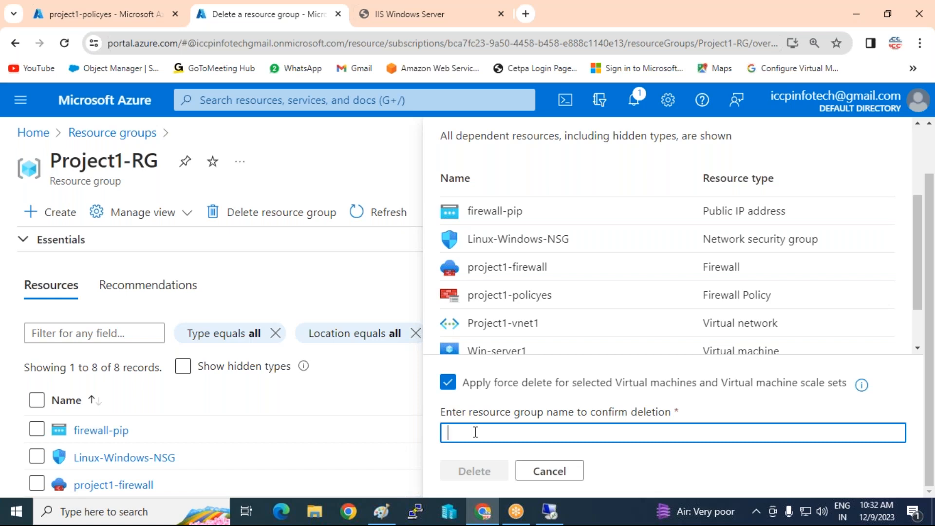
{"action": "type", "text": "Project1-RG"}
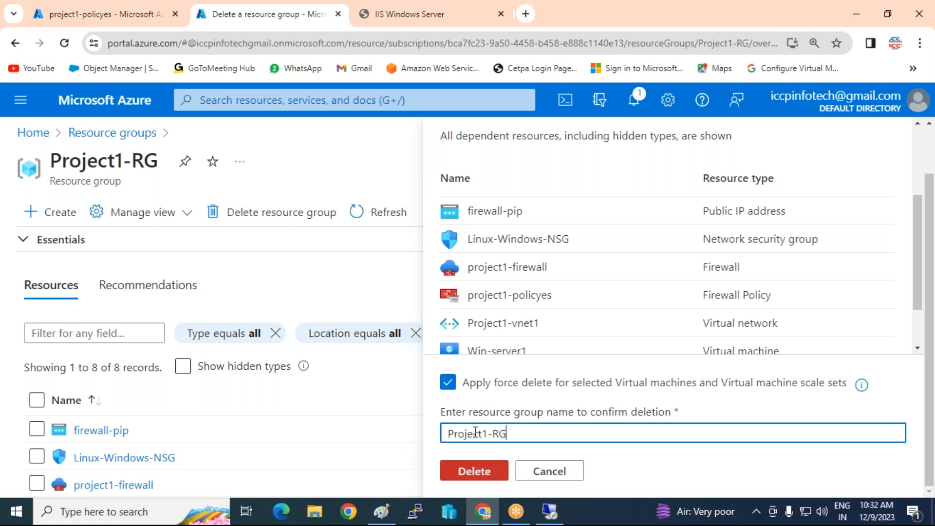
{"action": "left_click", "coordinate": [489, 470]}
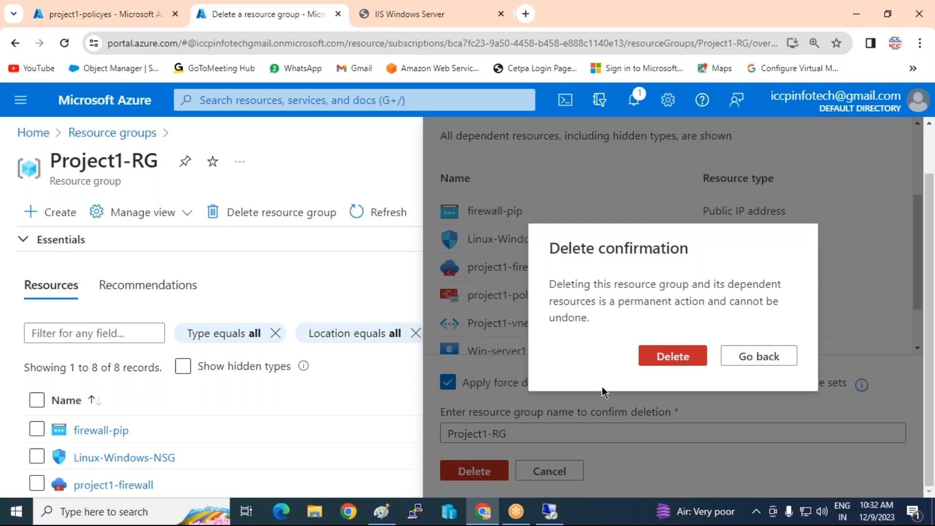
{"action": "left_click", "coordinate": [672, 355]}
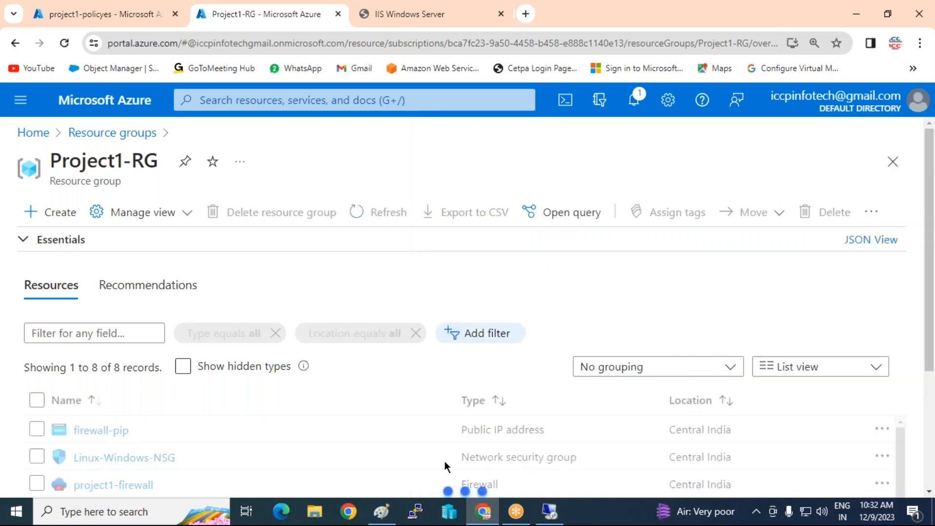
Switch to Paint and draw two green rounded rectangles beside the DNS circle, about 114 × 140 px and 99 × 144 px
{"action": "left_click", "coordinate": [375, 513]}
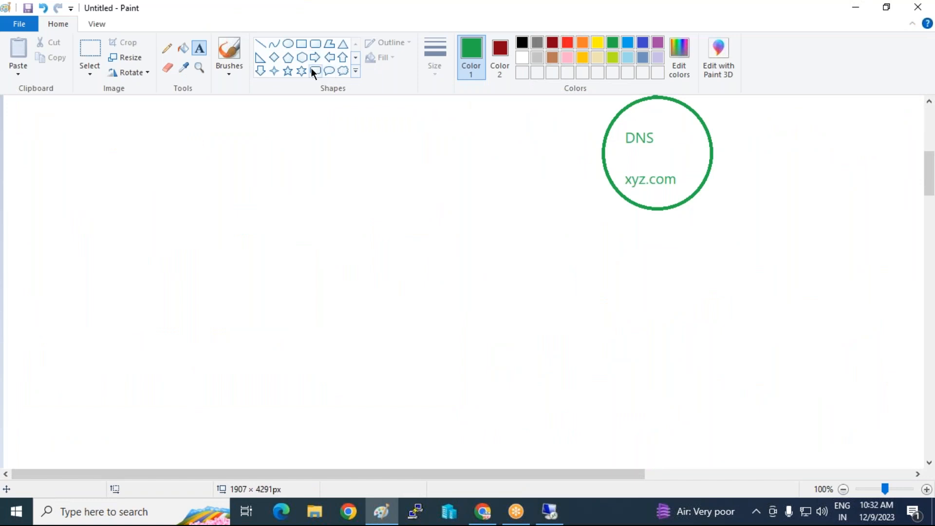
{"action": "left_click", "coordinate": [316, 44]}
{"action": "left_click_drag", "start_coordinate": [151, 140], "coordinate": [230, 236]}
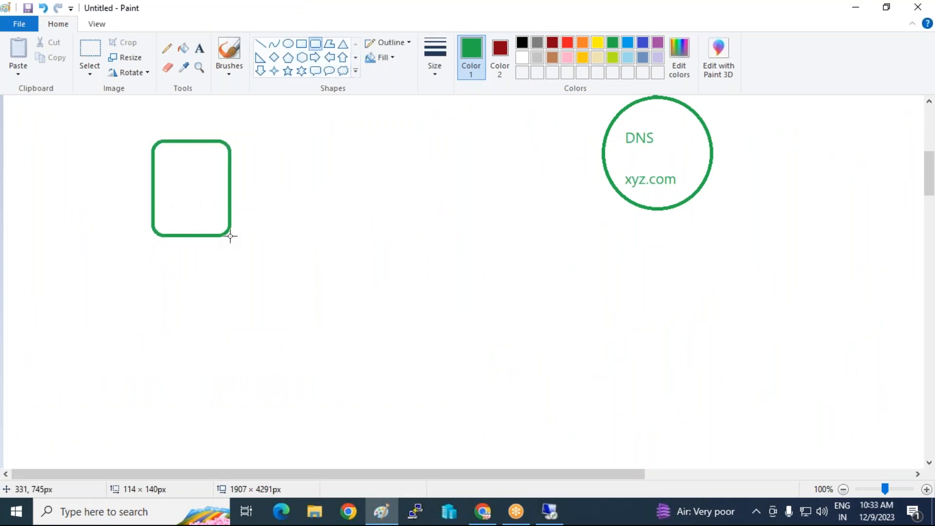
{"action": "left_click_drag", "start_coordinate": [334, 143], "coordinate": [402, 240]}
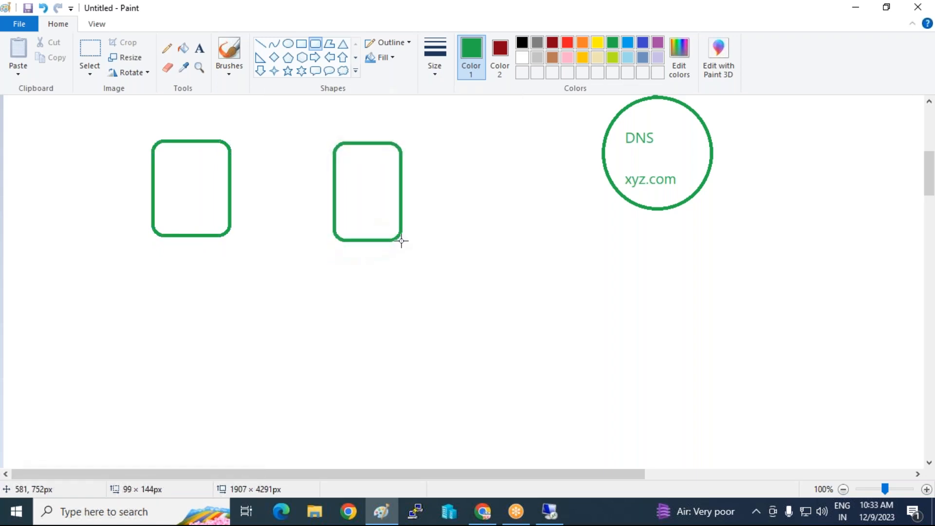
Add a green text list below the first rectangle with the lines 1----, 2, 3, 4 and 5
{"action": "left_click", "coordinate": [198, 51]}
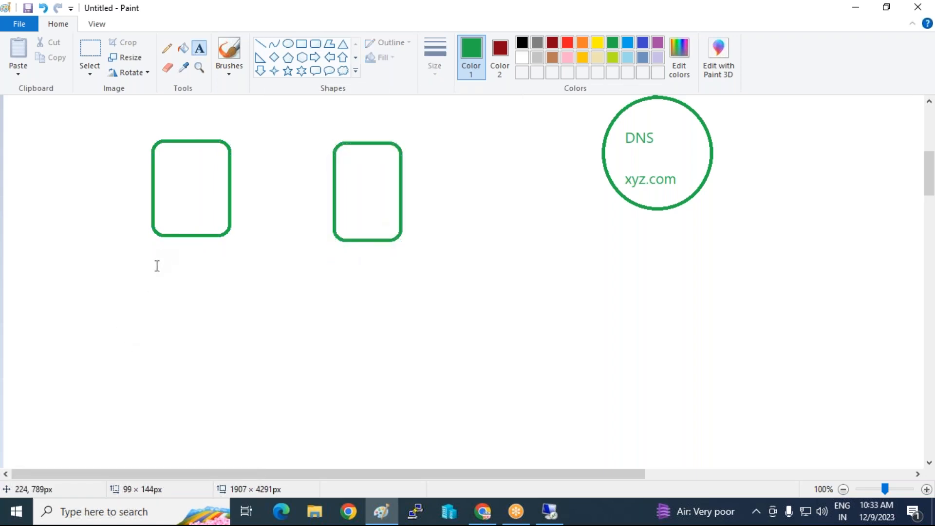
{"action": "left_click", "coordinate": [157, 265]}
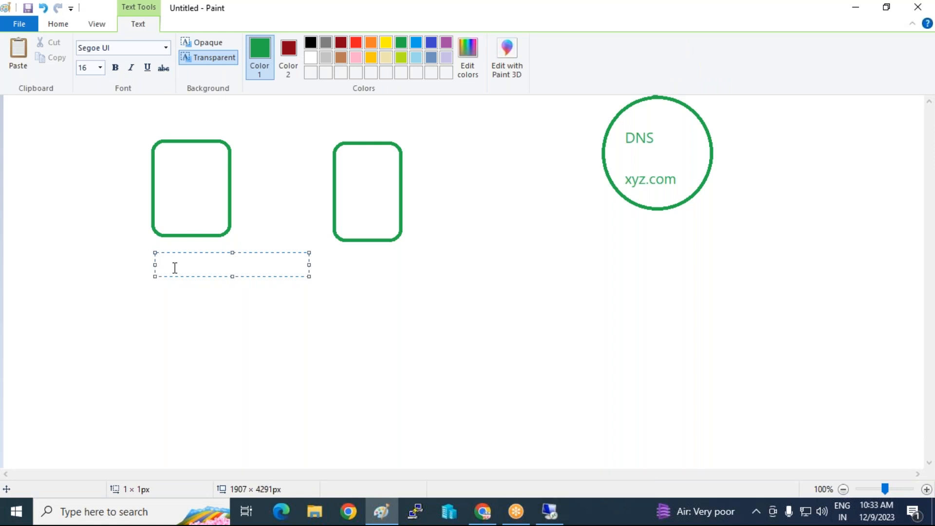
{"action": "type", "text": "1"}
{"action": "key", "text": "Return"}
{"action": "key", "text": "Return"}
{"action": "type", "text": "2"}
{"action": "key", "text": "Return"}
{"action": "type", "text": "3"}
{"action": "key", "text": "Return"}
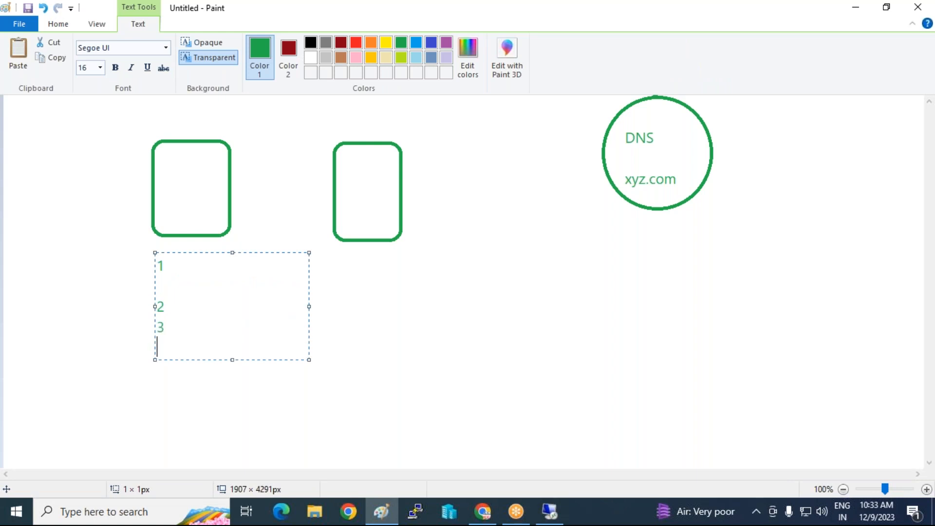
{"action": "type", "text": "4"}
{"action": "key", "text": "Return"}
{"action": "type", "text": "5"}
{"action": "key", "text": "Return"}
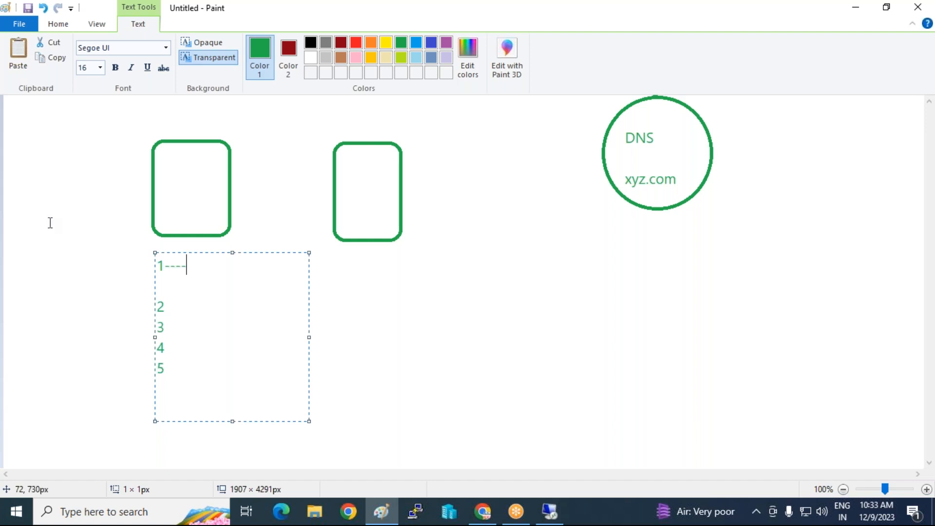
{"action": "left_click", "coordinate": [199, 115]}
Draw a column of five small green rounded rectangular callouts beside the numbered list
{"action": "left_click", "coordinate": [315, 71]}
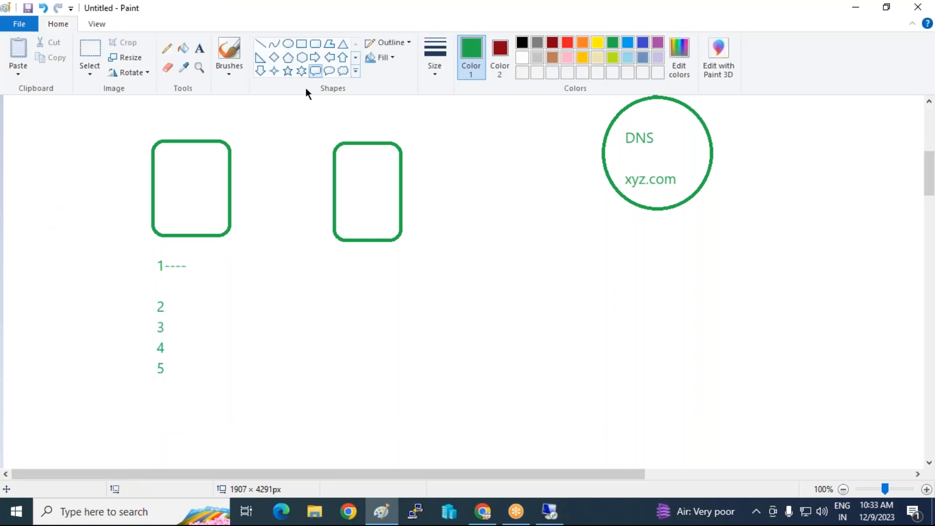
{"action": "left_click_drag", "start_coordinate": [199, 254], "coordinate": [219, 436]}
{"action": "left_click", "coordinate": [209, 372]}
{"action": "left_click", "coordinate": [231, 411]}
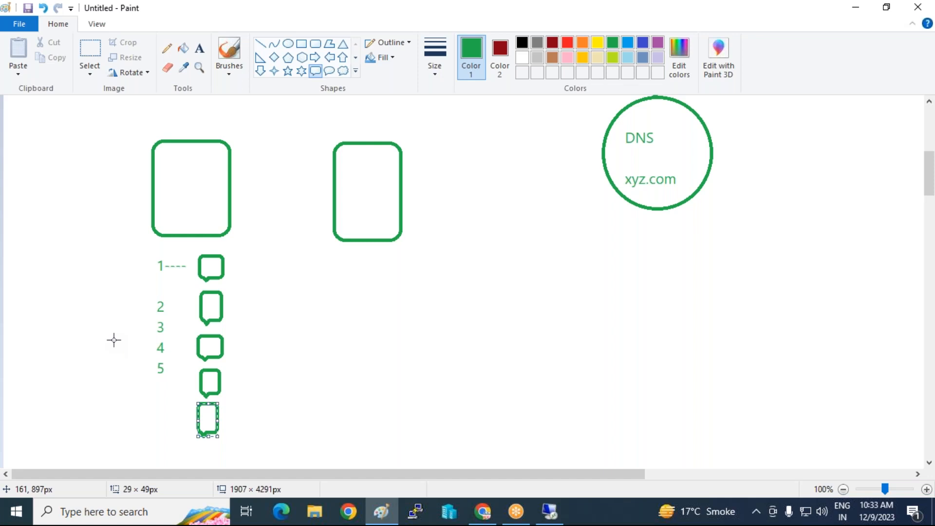
{"action": "left_click", "coordinate": [321, 286]}
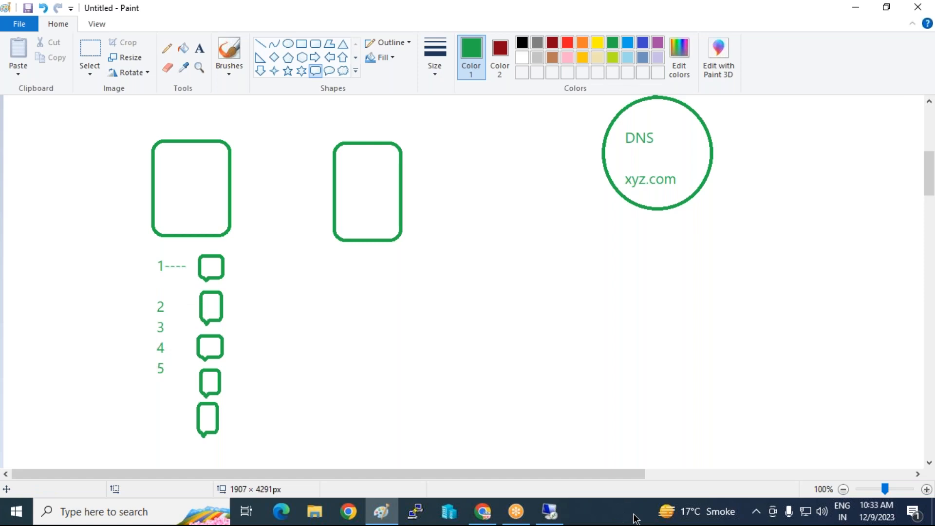
Draw a matching column of five small dark red rounded rectangular callouts beside the green ones
{"action": "left_click", "coordinate": [557, 48]}
{"action": "left_click_drag", "start_coordinate": [234, 254], "coordinate": [261, 363]}
{"action": "left_click", "coordinate": [240, 376]}
{"action": "mouse_move", "coordinate": [240, 395]}
{"action": "left_mouse_down"}
{"action": "mouse_move", "coordinate": [259, 400]}
{"action": "mouse_move", "coordinate": [251, 442]}
{"action": "left_mouse_up"}
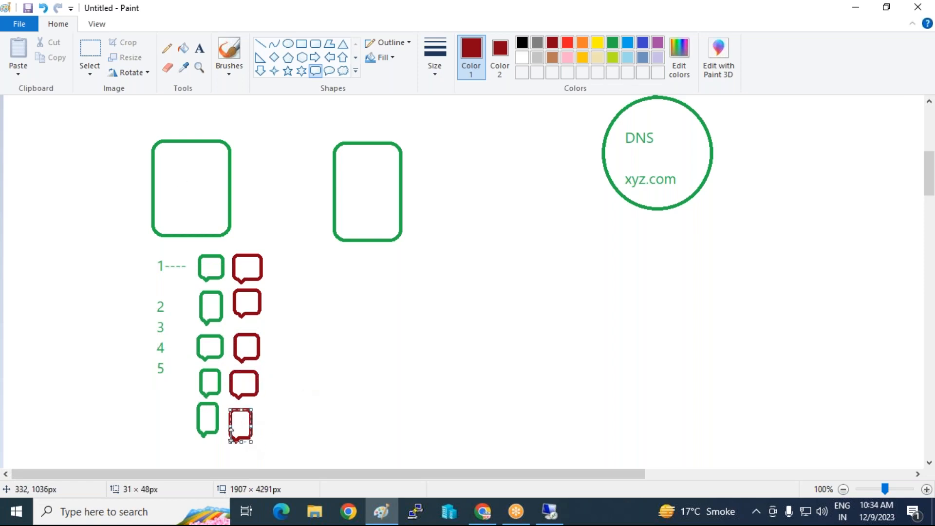
Cross out the green and dark red callouts in row 1 with two dark red lines
{"action": "left_click", "coordinate": [261, 44]}
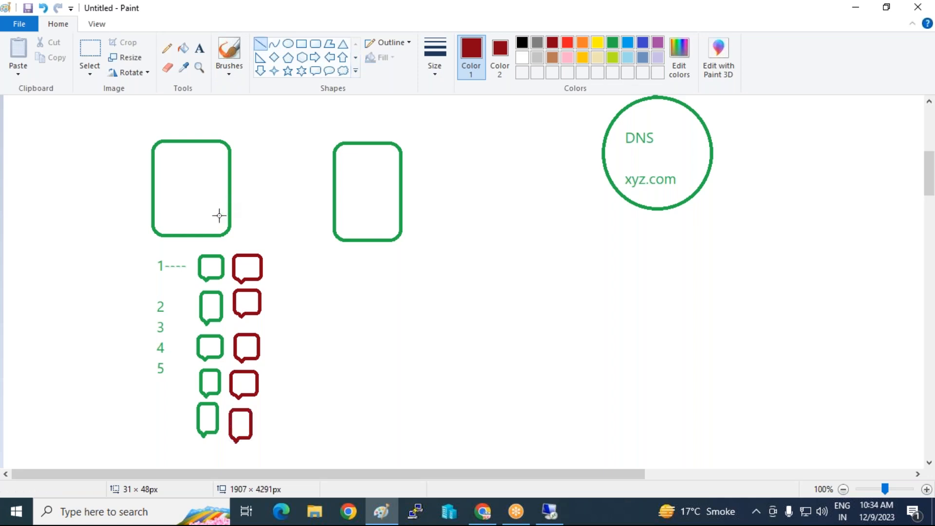
{"action": "left_click_drag", "start_coordinate": [192, 253], "coordinate": [271, 283]}
{"action": "left_click_drag", "start_coordinate": [268, 245], "coordinate": [203, 273]}
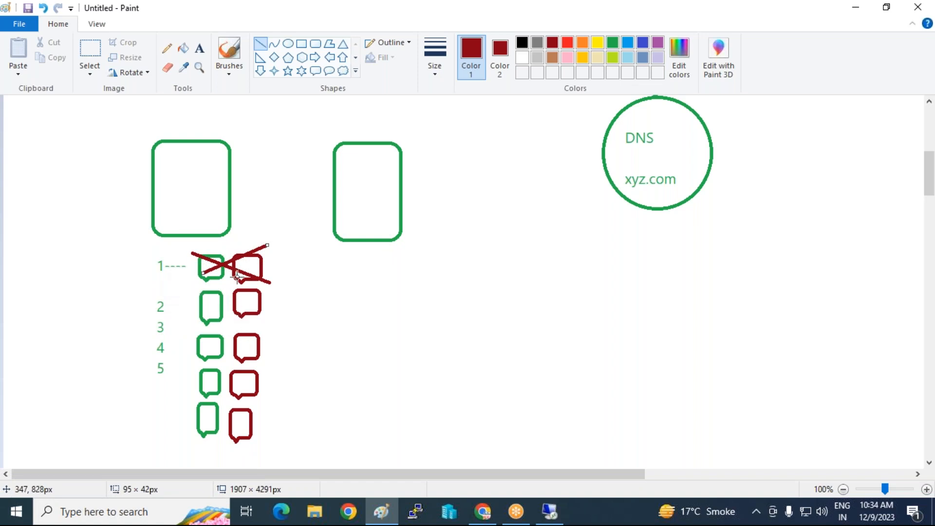
Enclose the two large green rectangles in a dark red rounded rectangle of about 450 × 199 px
{"action": "left_click", "coordinate": [315, 44]}
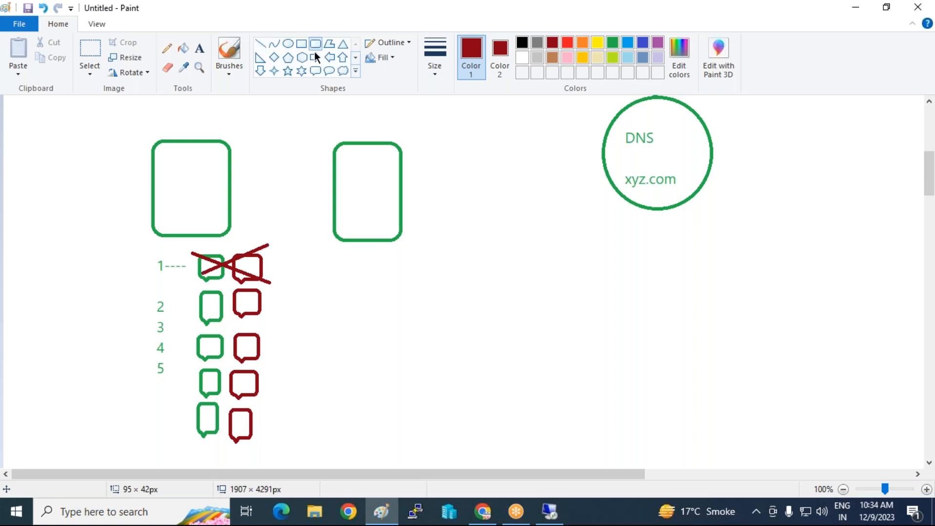
{"action": "left_click_drag", "start_coordinate": [108, 112], "coordinate": [417, 248]}
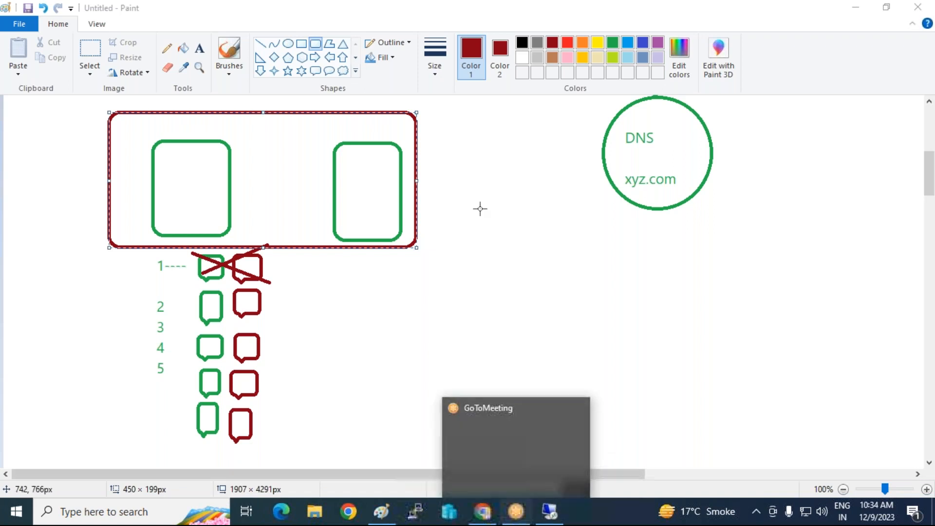
{"action": "left_click", "coordinate": [494, 201]}
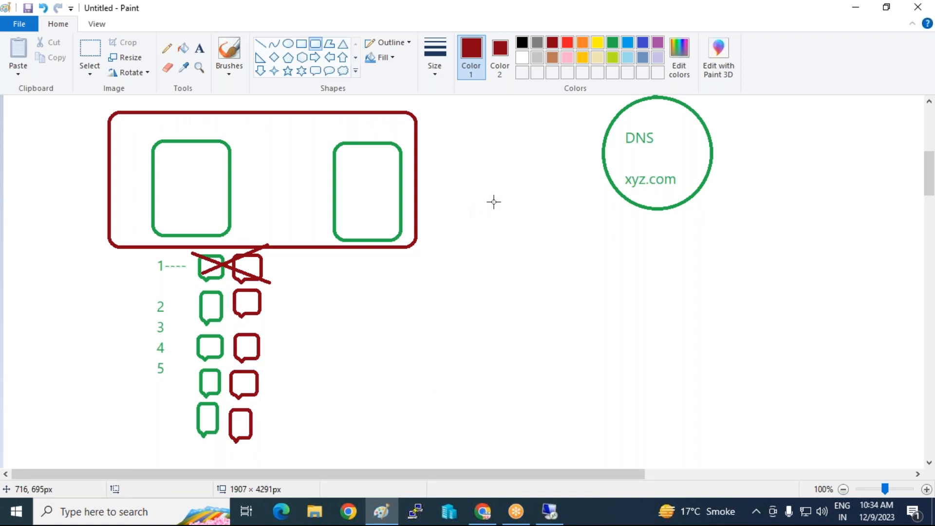
{"action": "scroll", "coordinate": [483, 306], "scroll_direction": "up", "scroll_amount": 8}
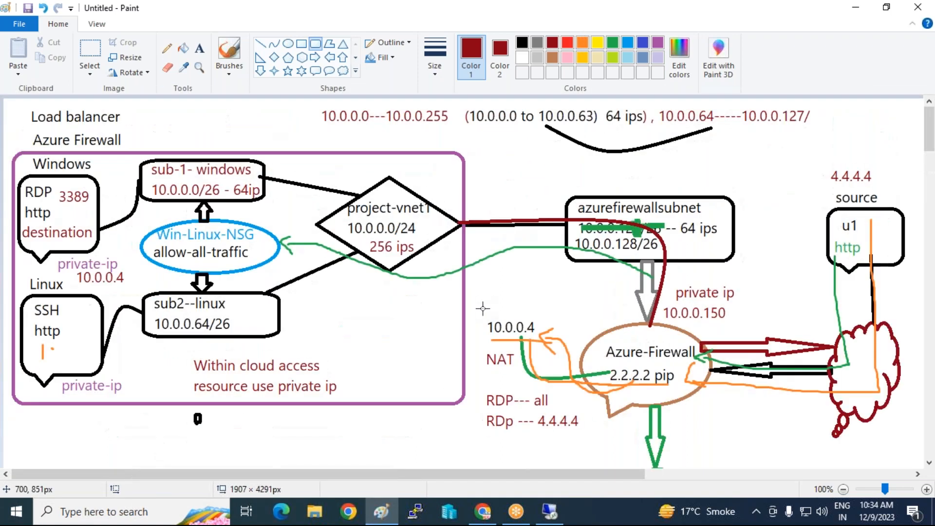